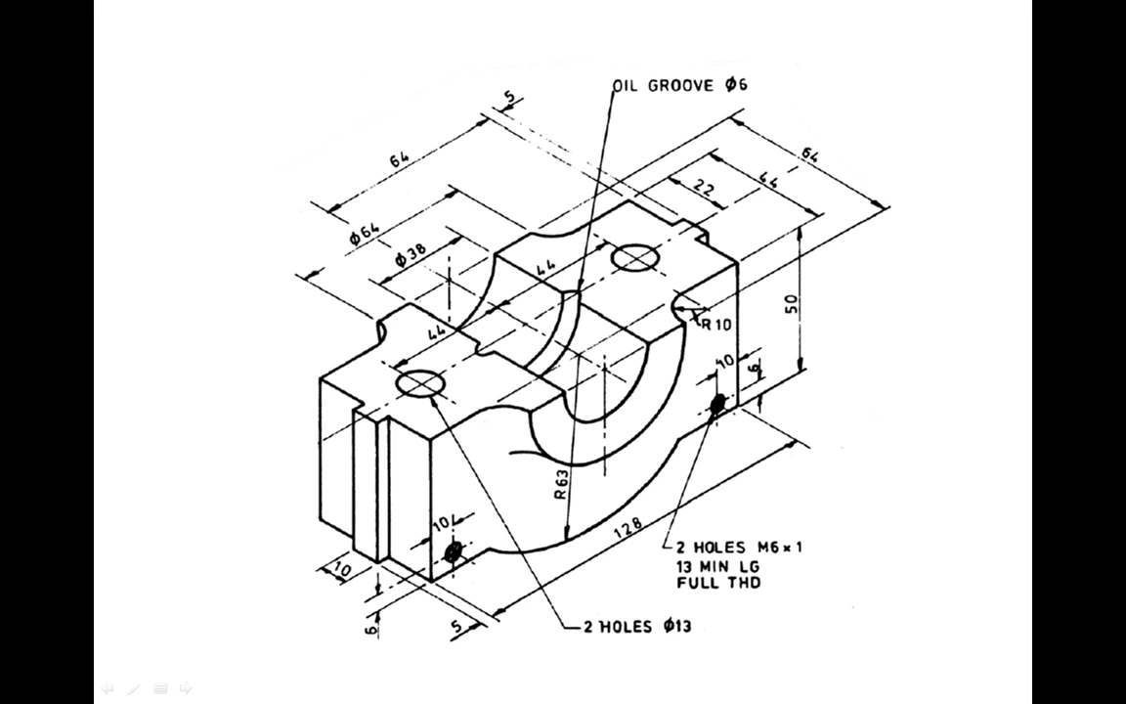
Step through the bearing-block drawing slides to the finished sketch, then switch back to NX 10
key(Right)
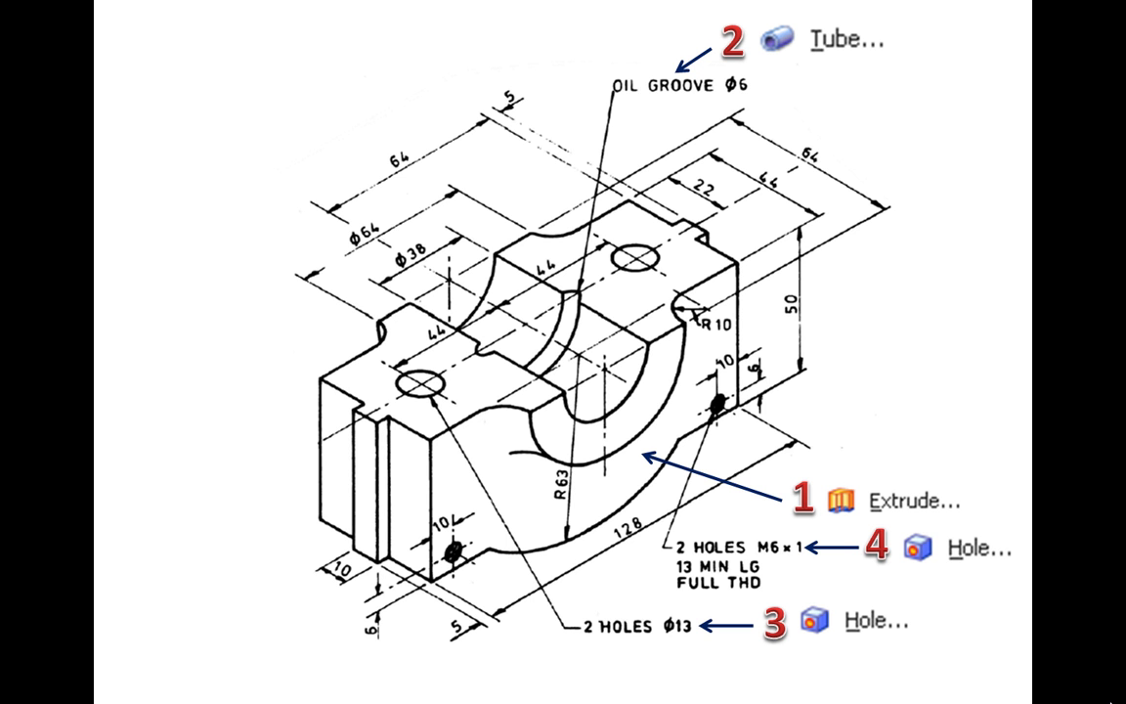
key(Right)
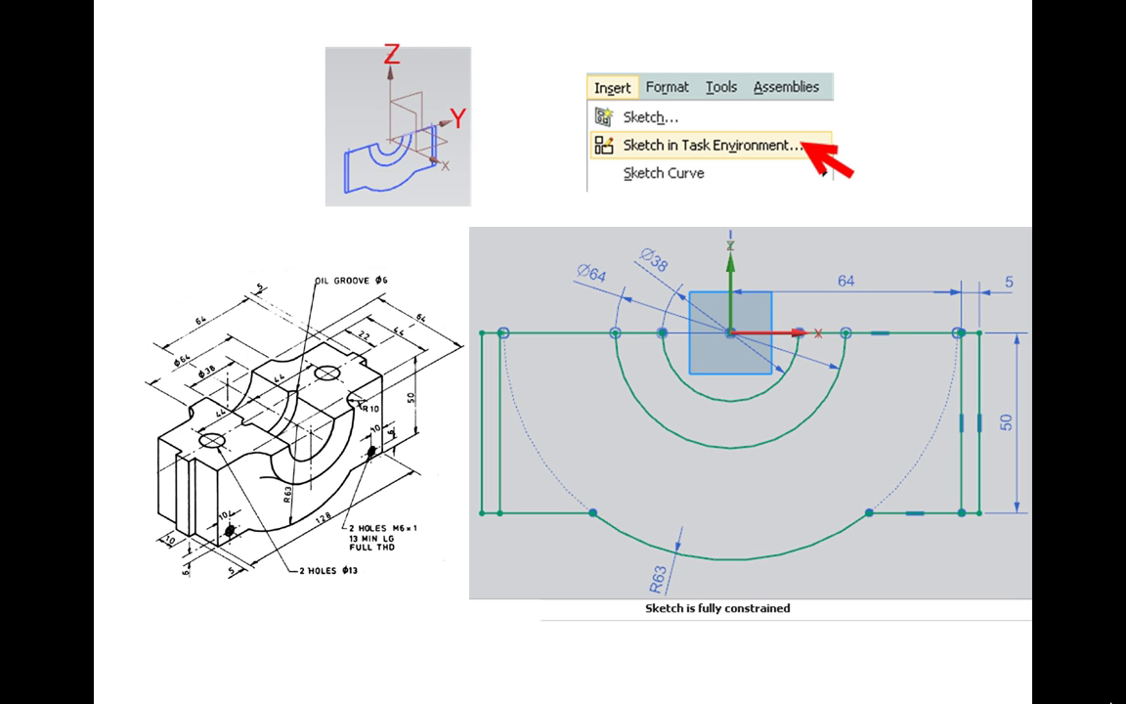
key(Right)
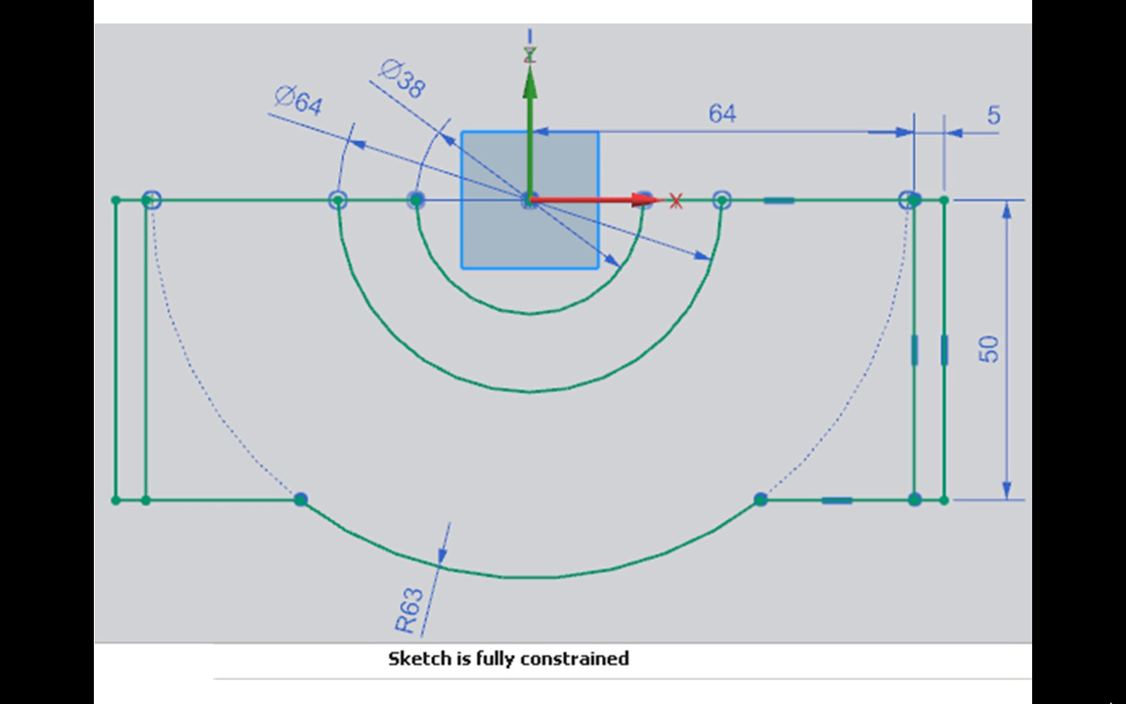
key(alt+Tab)
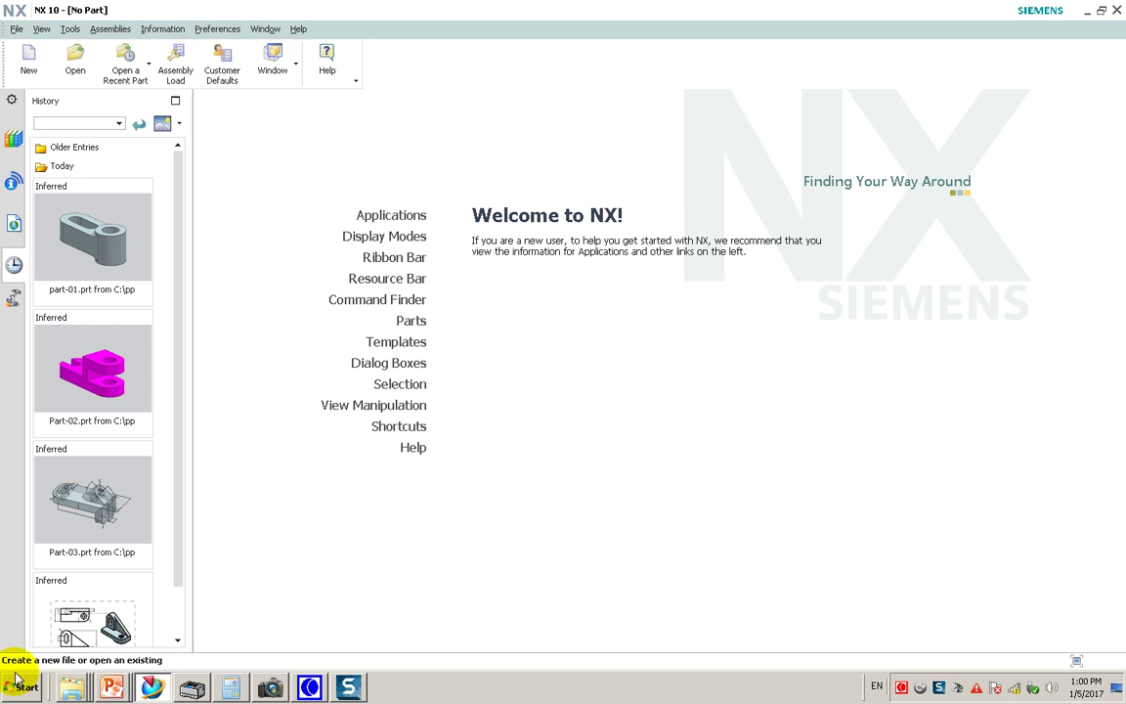
Create model1.prt from the Model template and start a sketch on the XZ datum plane
click(28, 66)
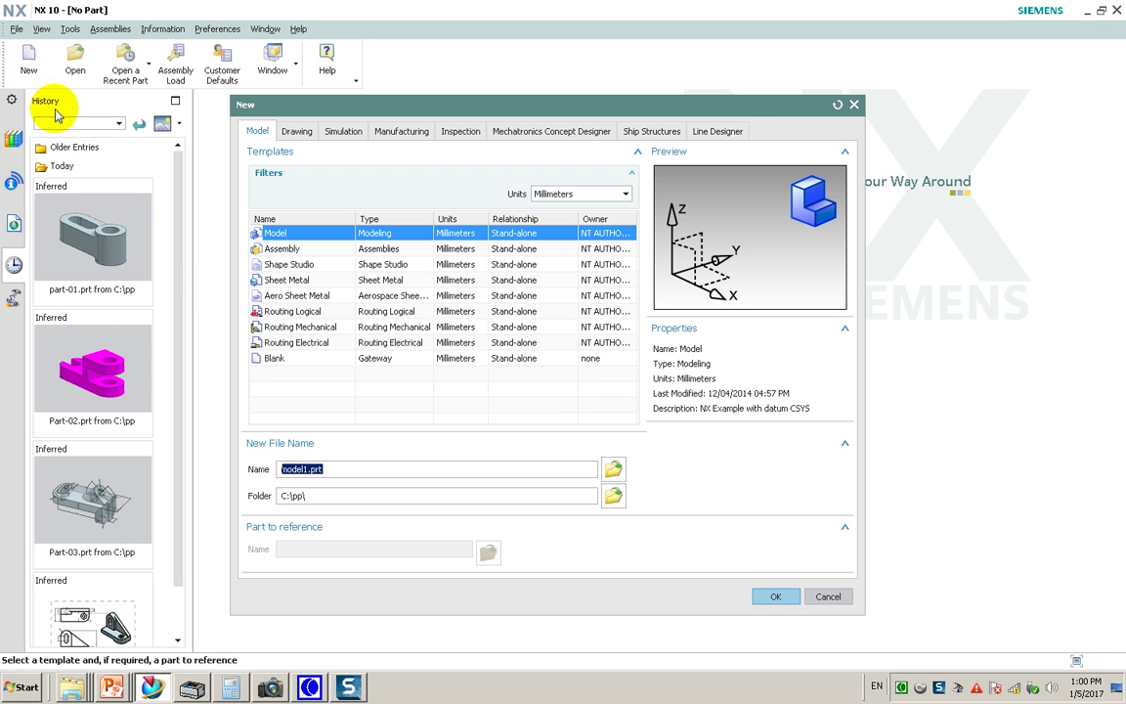
click(775, 599)
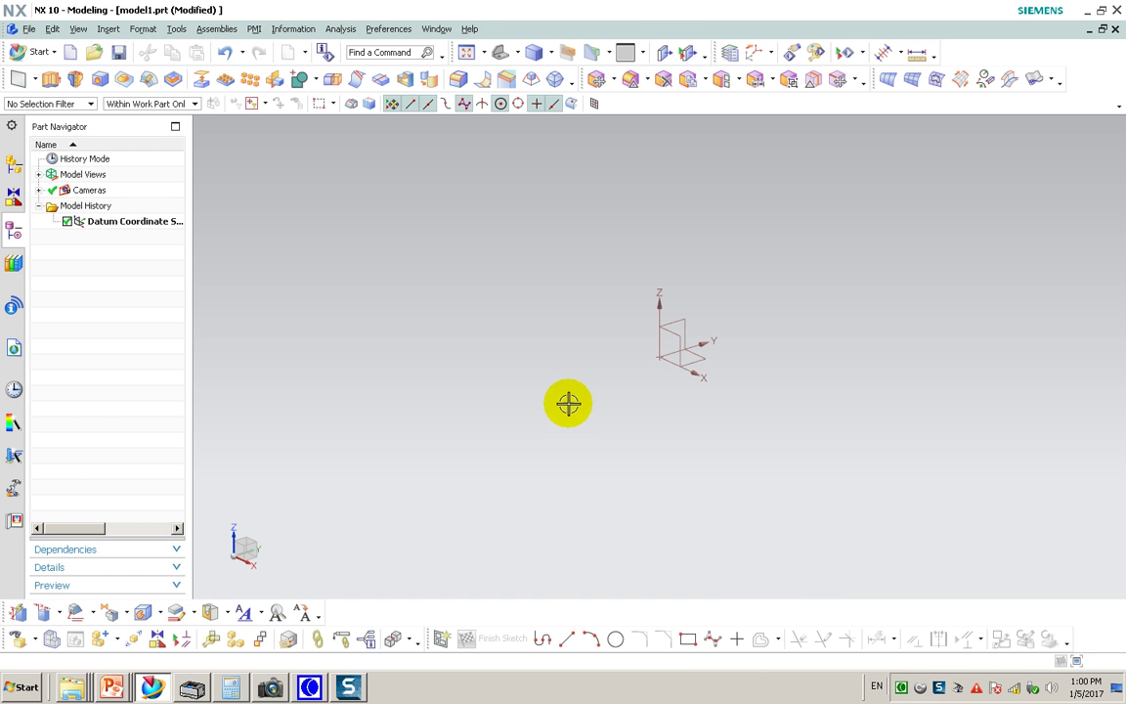
click(108, 29)
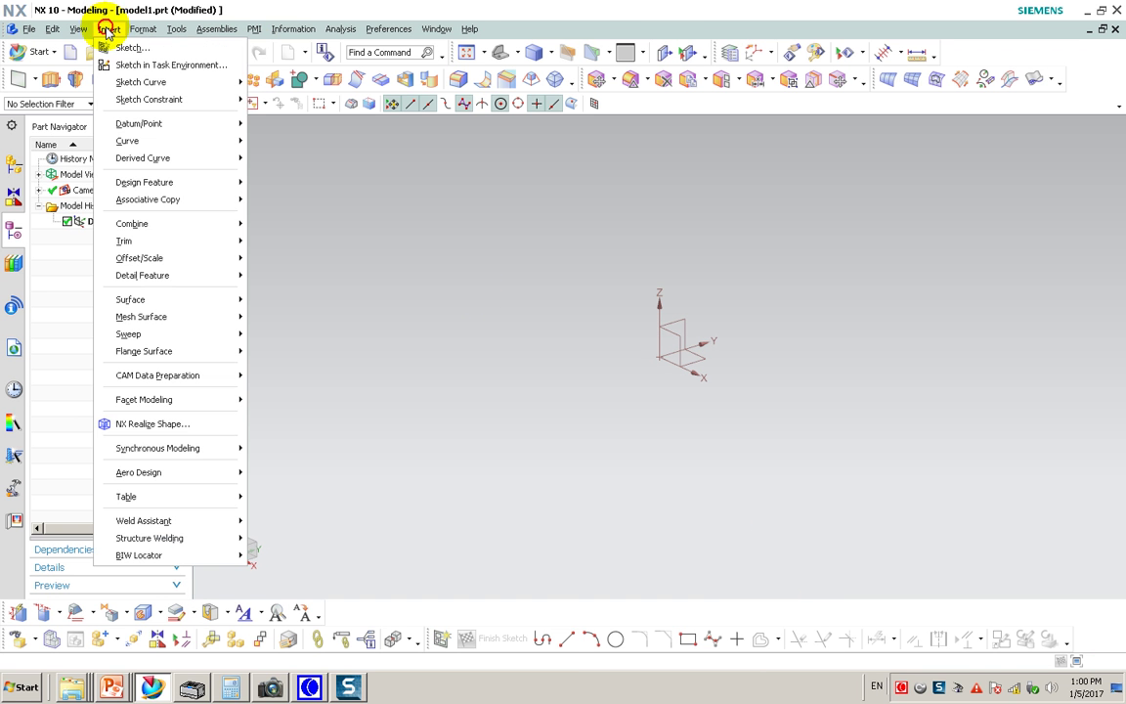
click(157, 65)
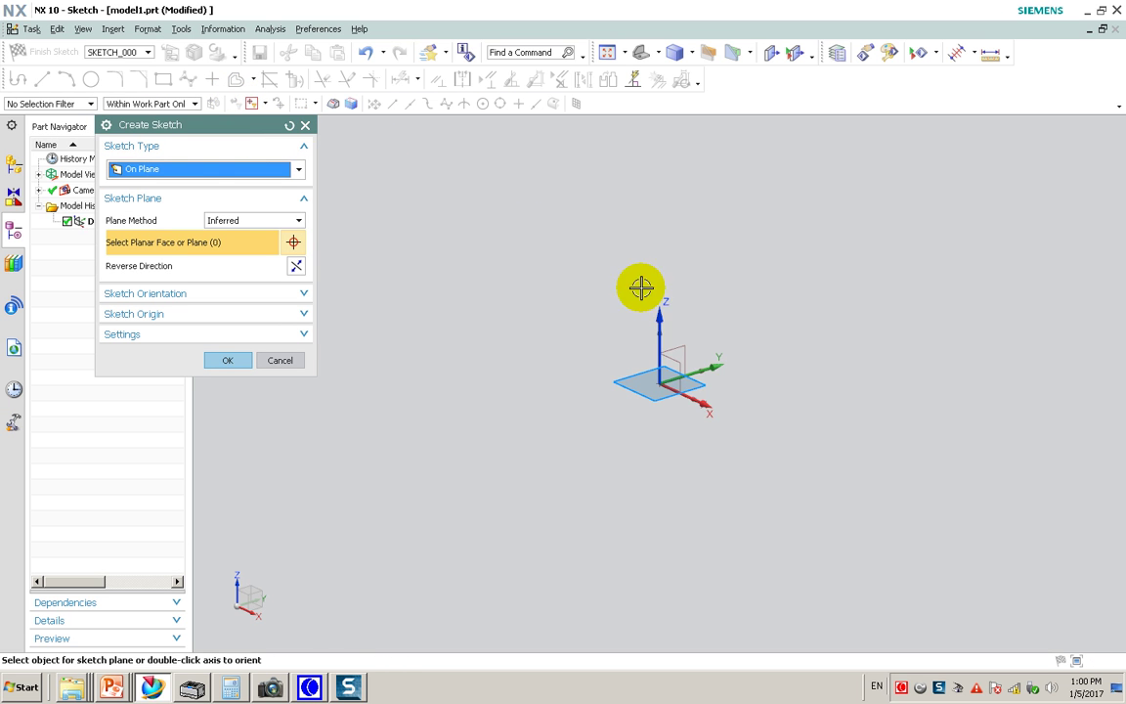
click(681, 343)
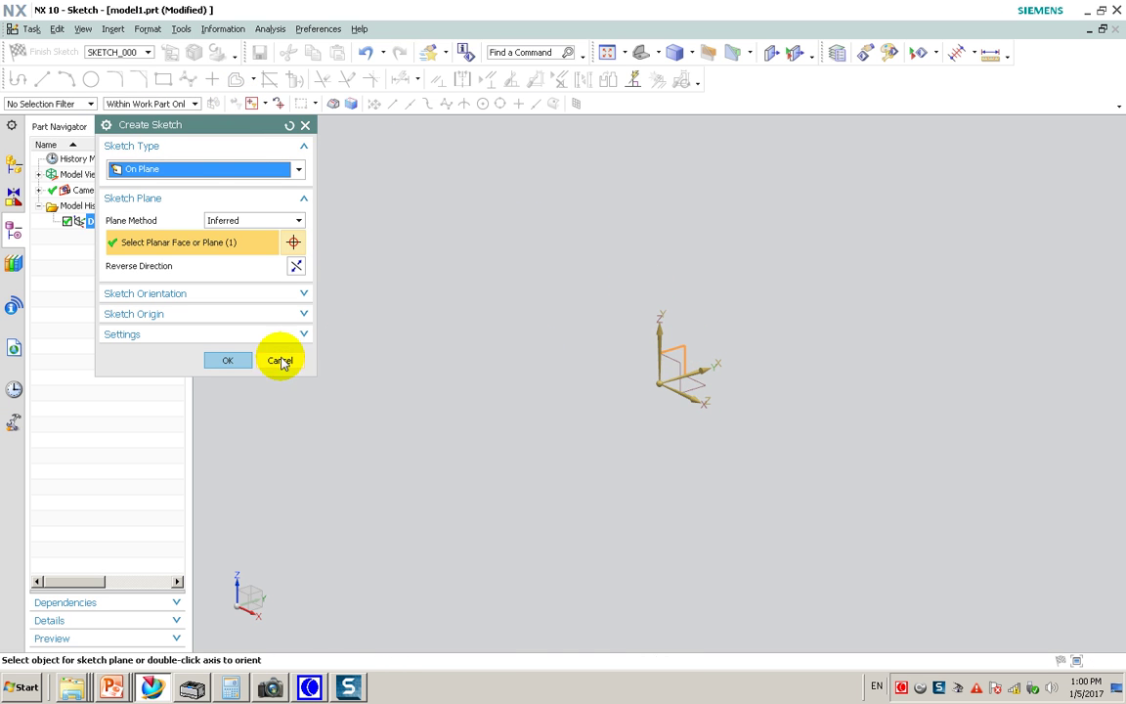
click(229, 360)
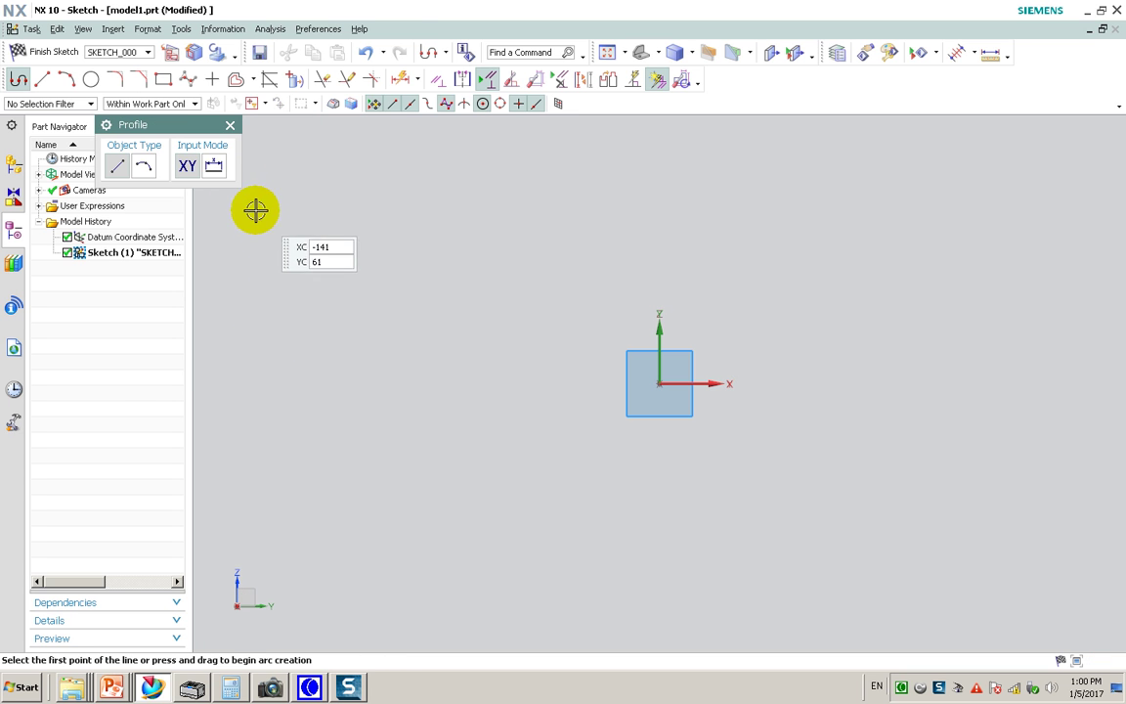
Draw connected top, right-side and bottom lines starting from the sketch origin
click(660, 384)
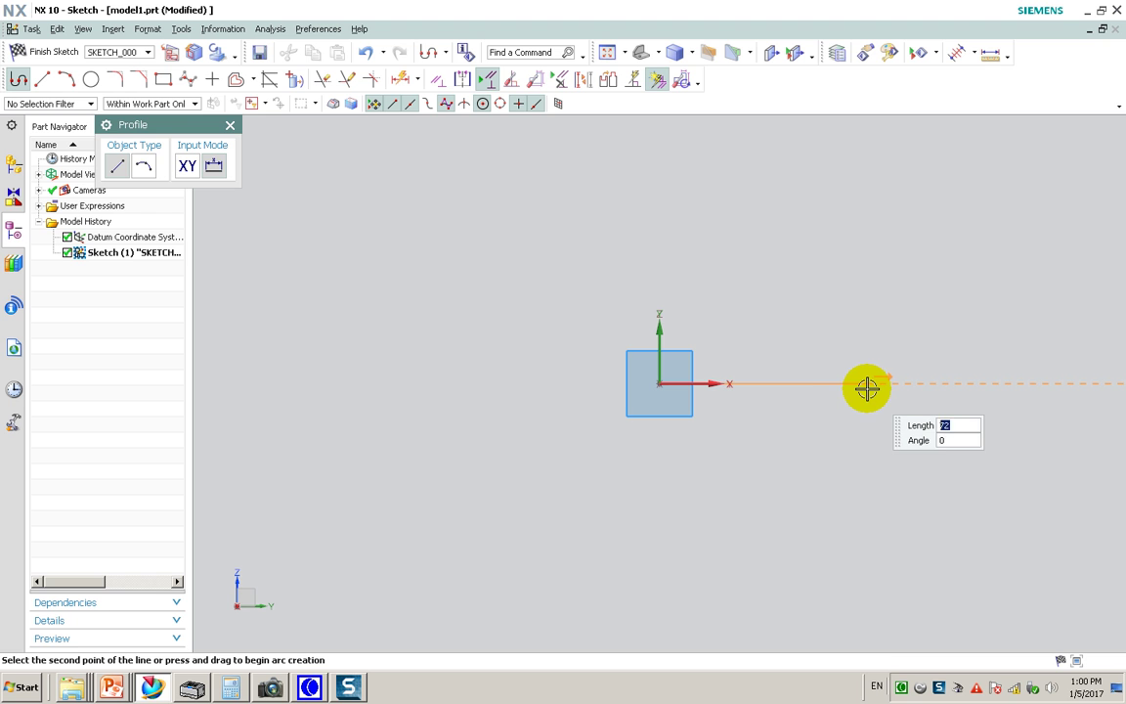
click(856, 386)
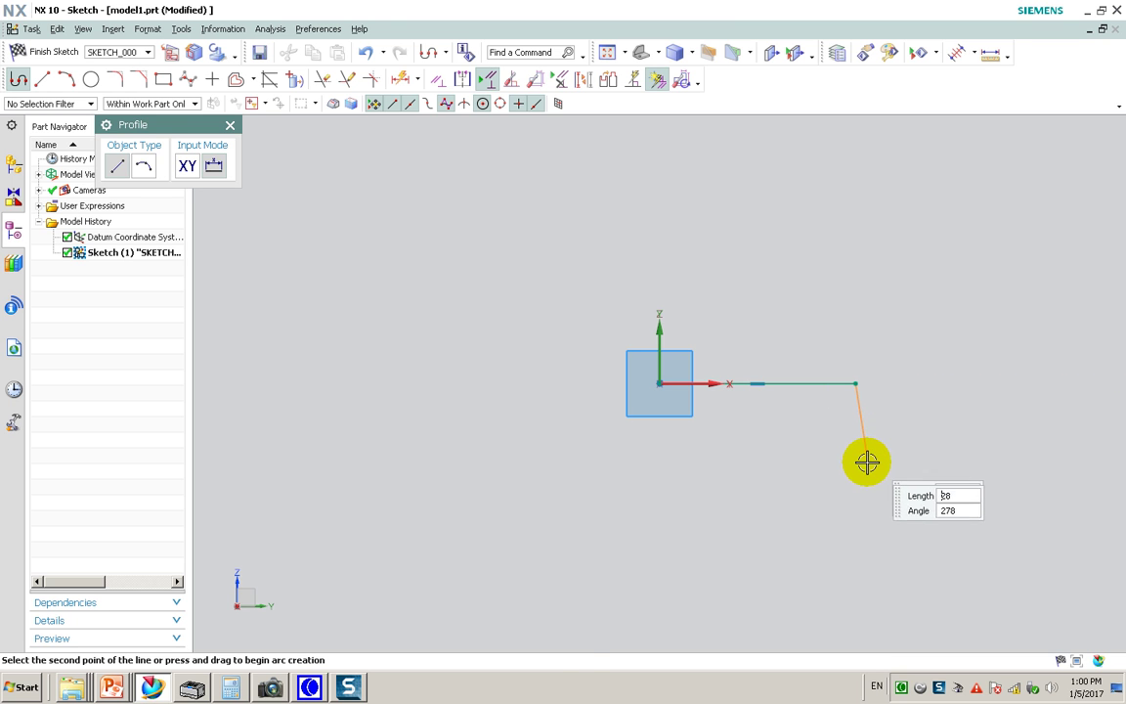
click(854, 521)
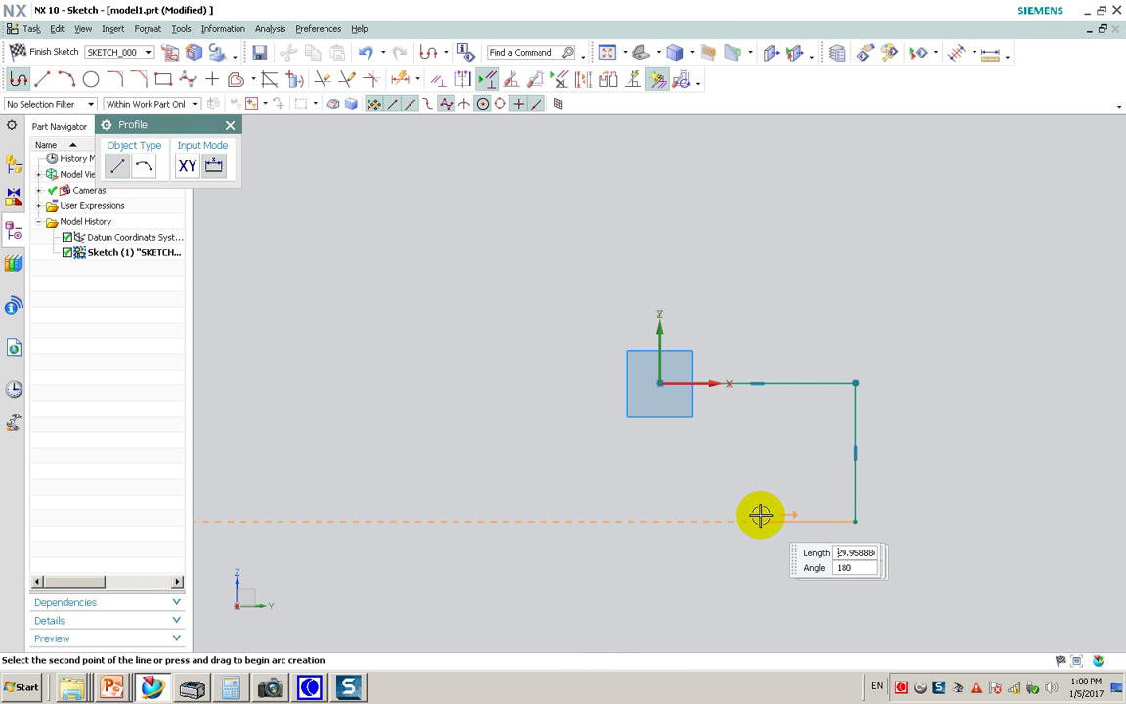
click(740, 521)
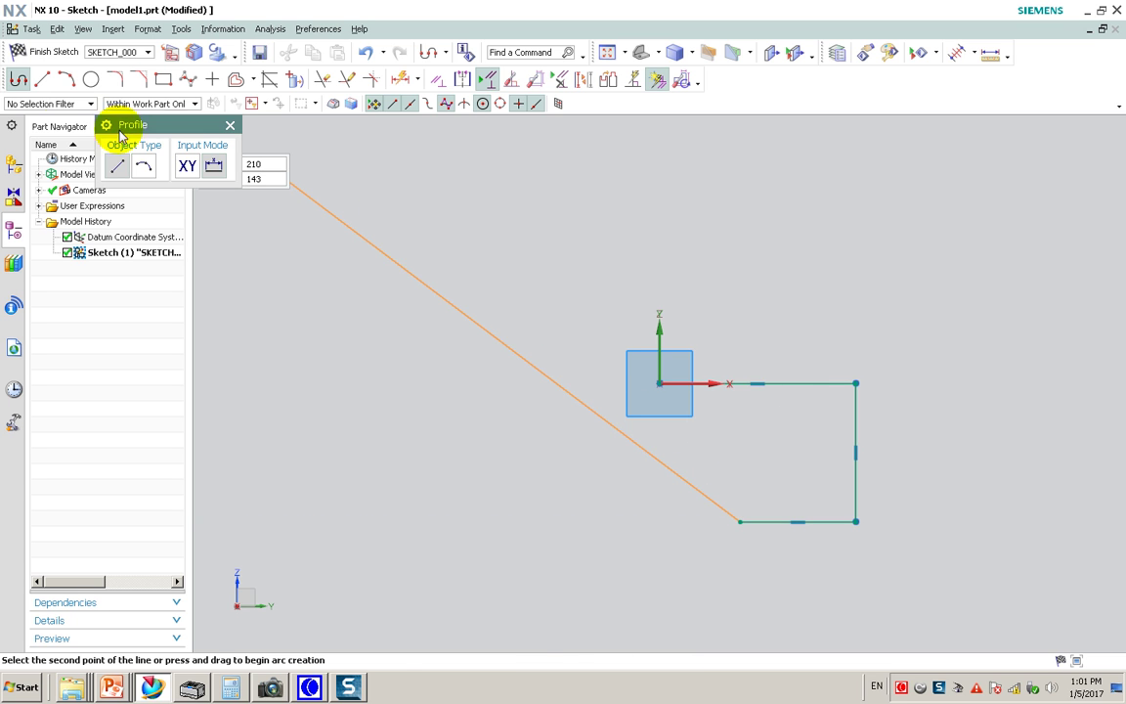
click(19, 80)
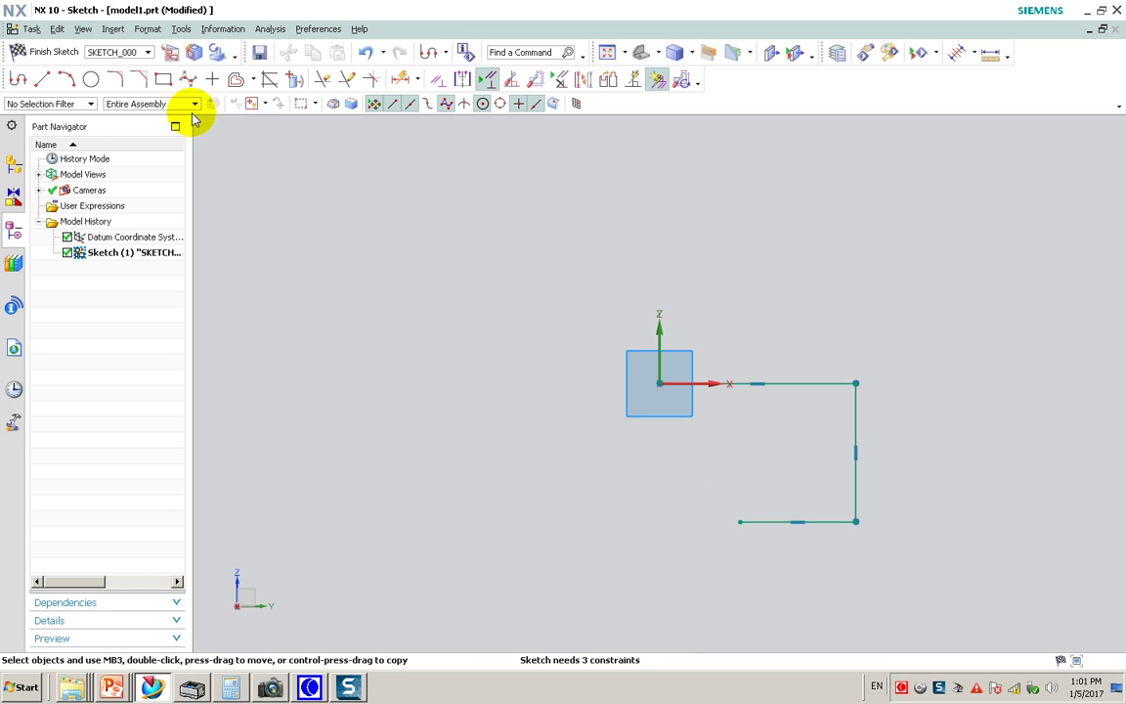
Add the narrow rectangular strip at the right end of the outline
click(20, 80)
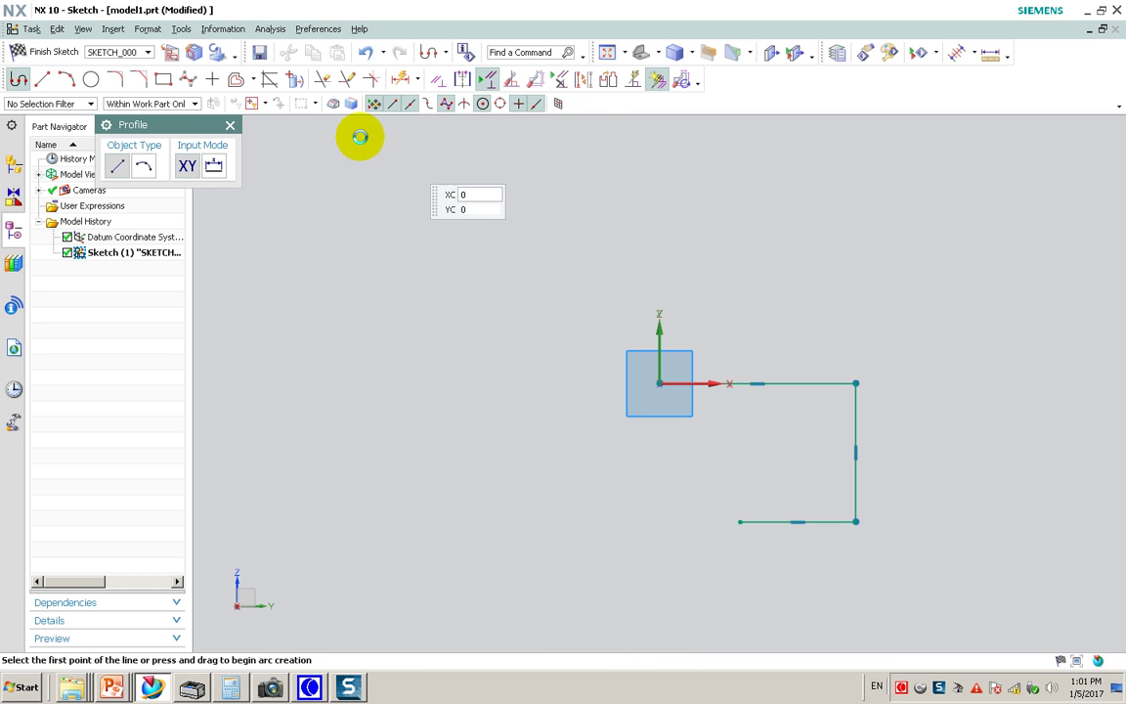
click(855, 383)
click(910, 384)
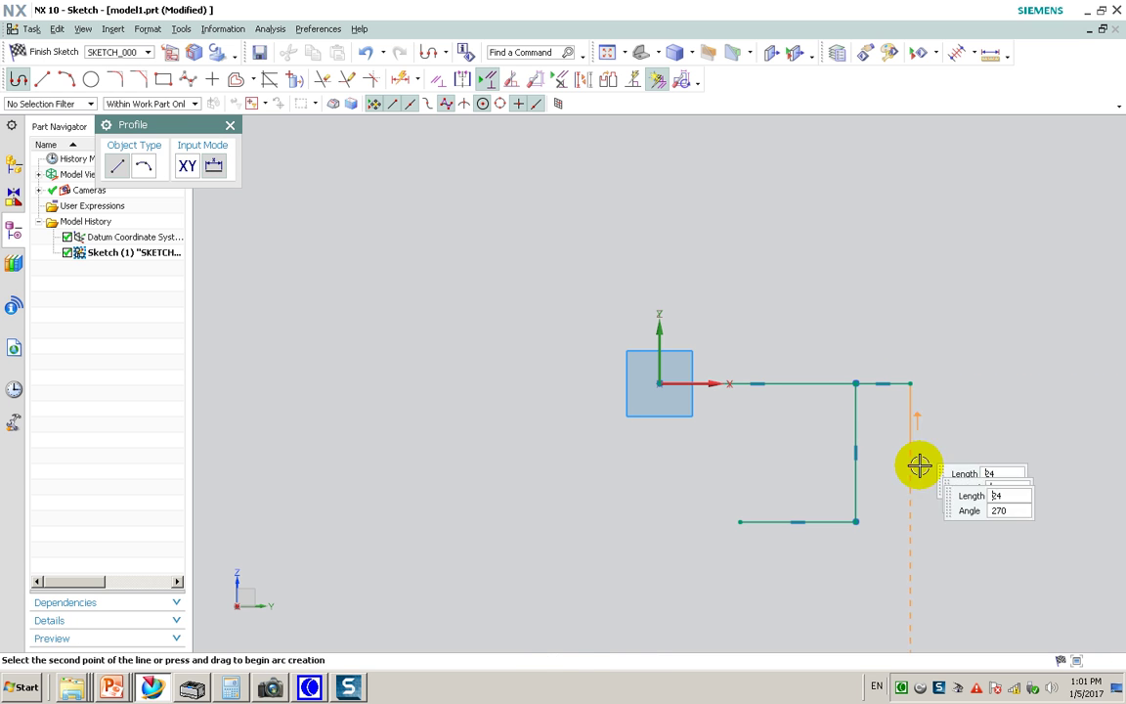
click(912, 522)
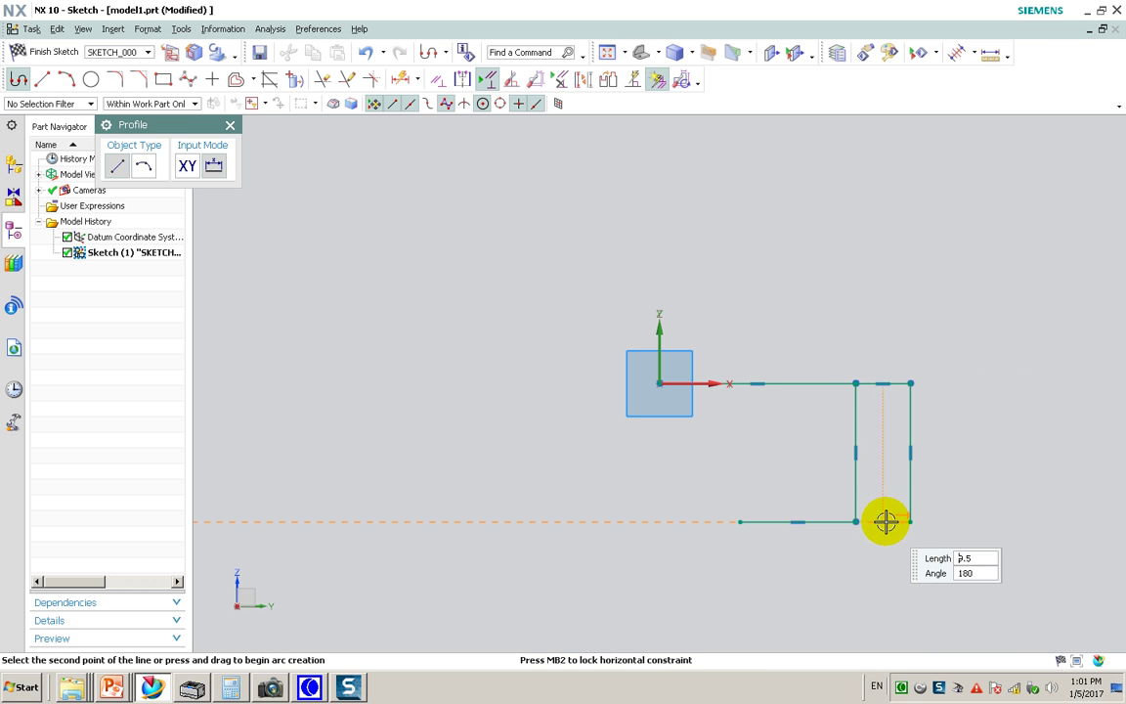
click(857, 521)
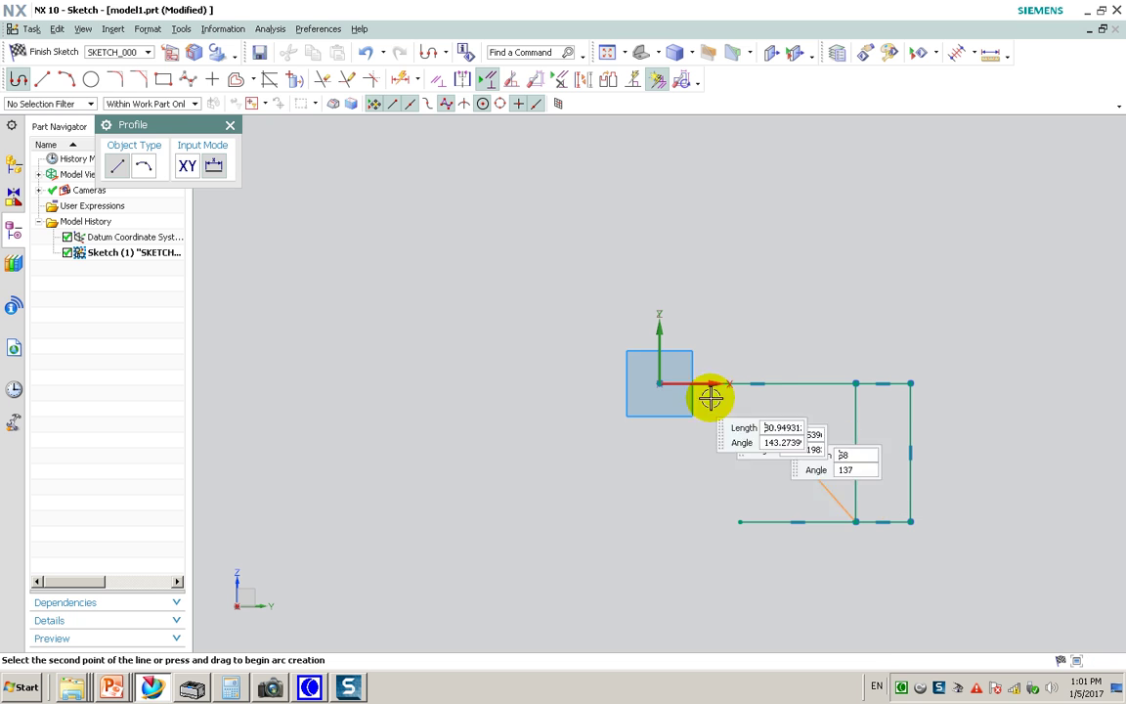
click(253, 80)
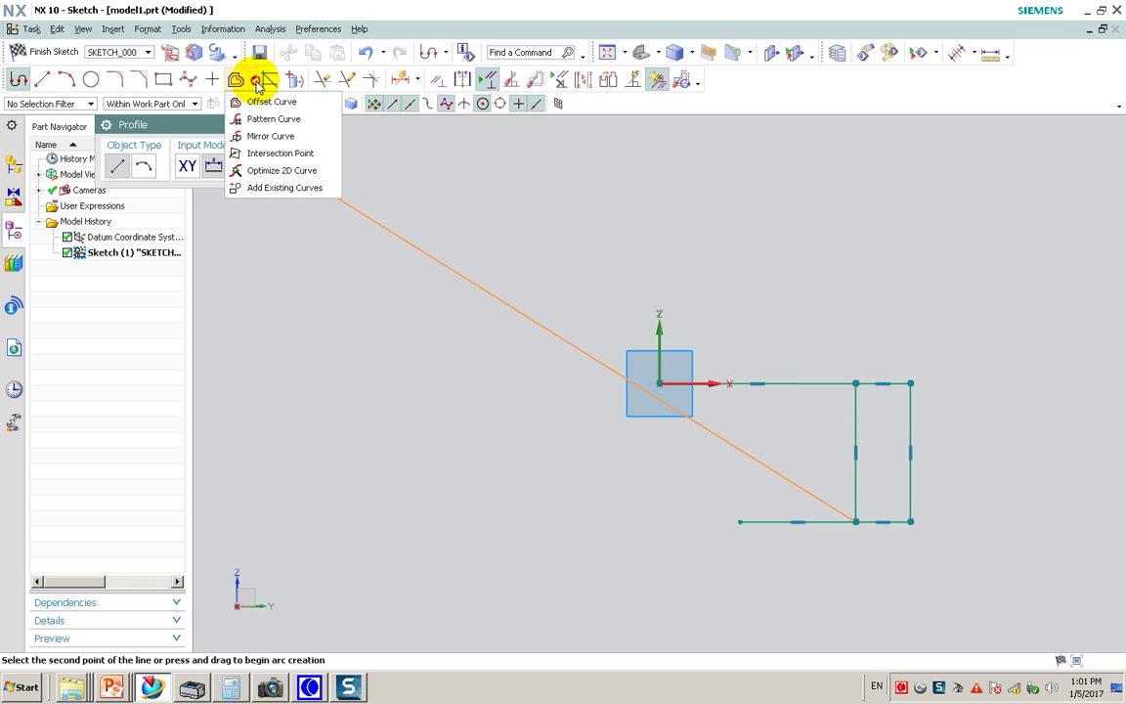
Mirror all the outline lines across the vertical Z axis to form the left half
click(296, 138)
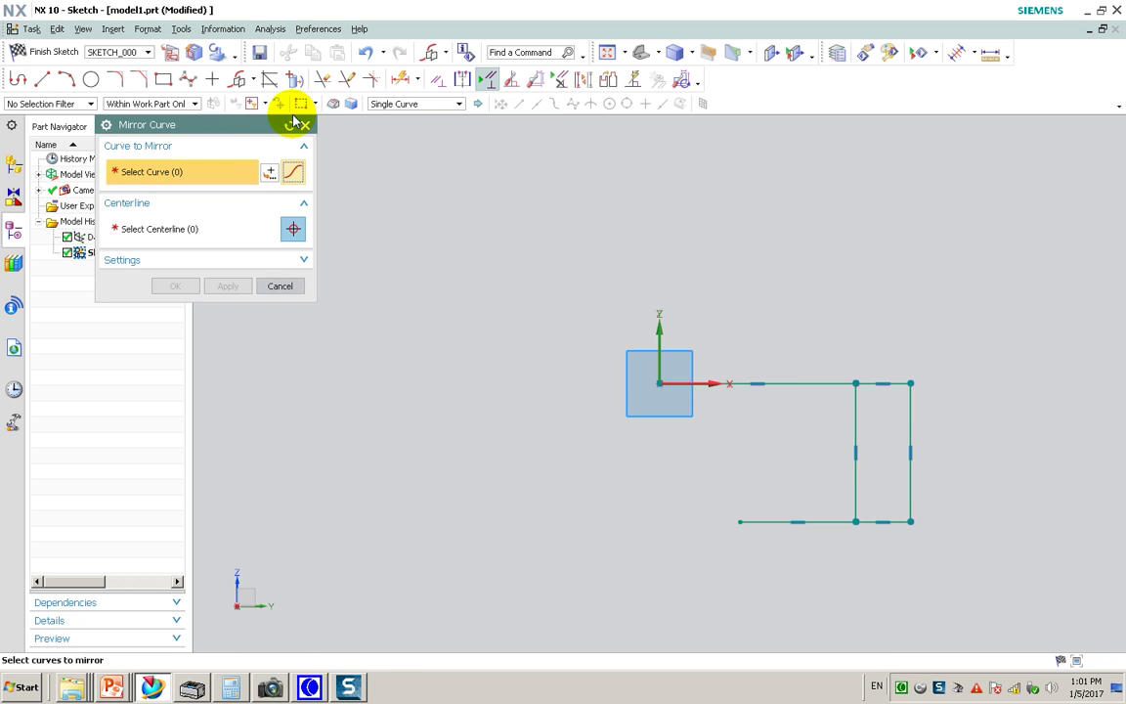
click(229, 234)
click(655, 334)
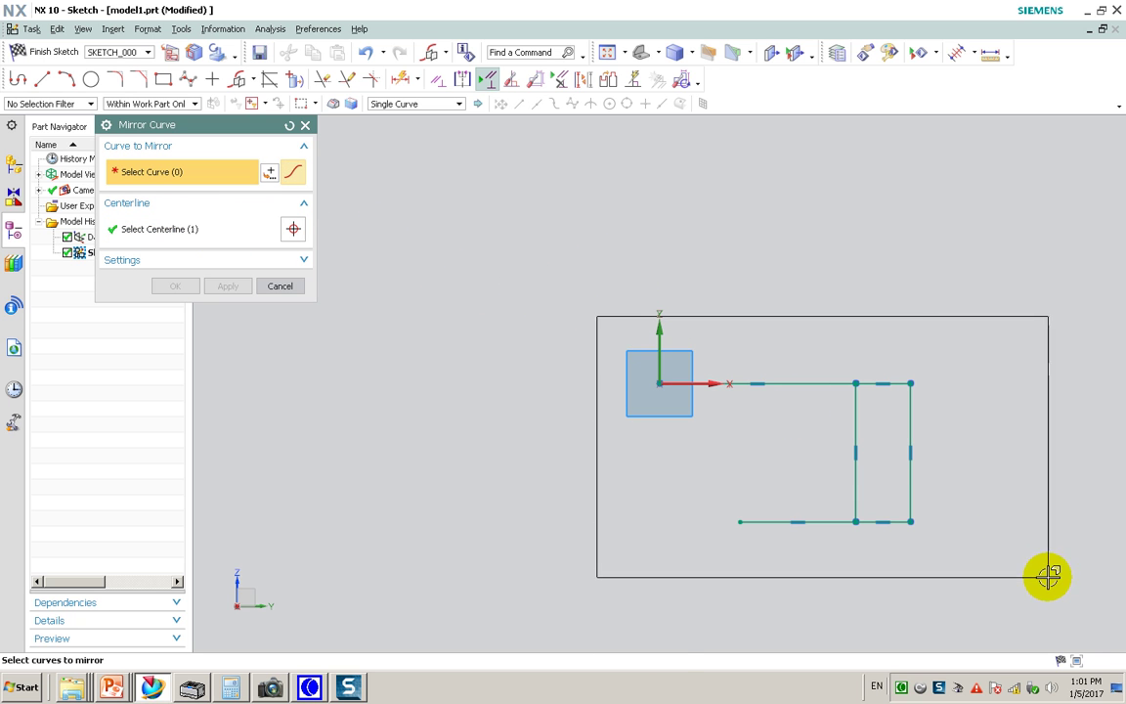
drag(596, 315, 1045, 575)
click(177, 285)
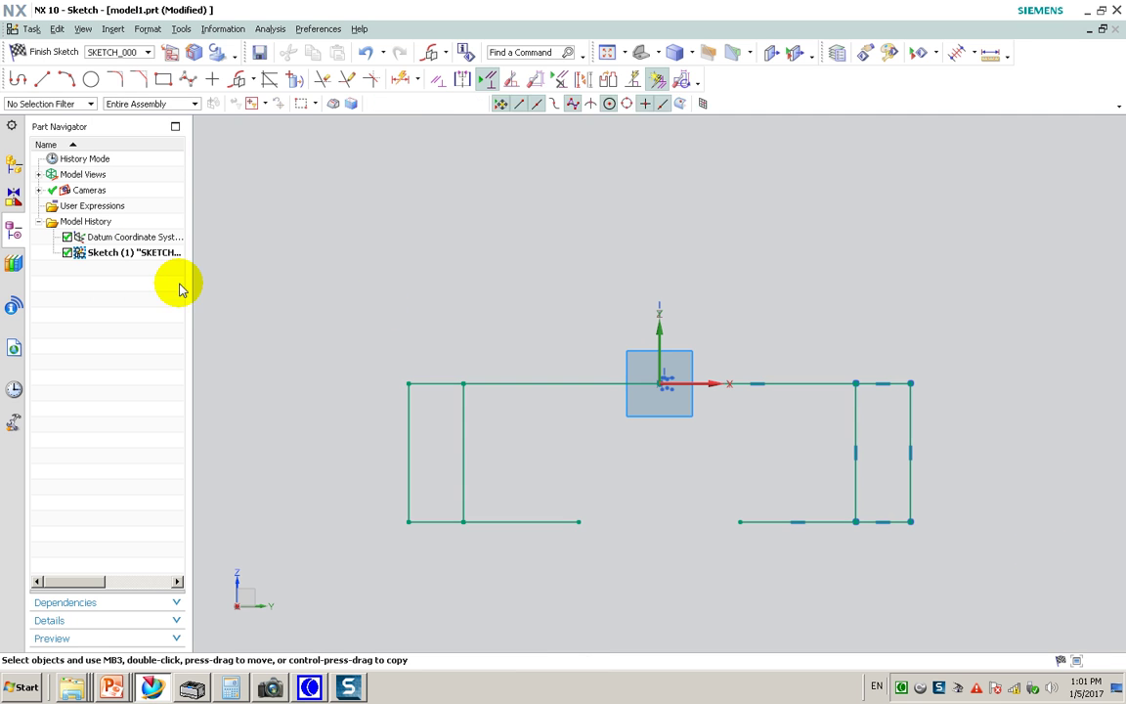
Draw small, medium and large circles all centred on the sketch origin
click(92, 81)
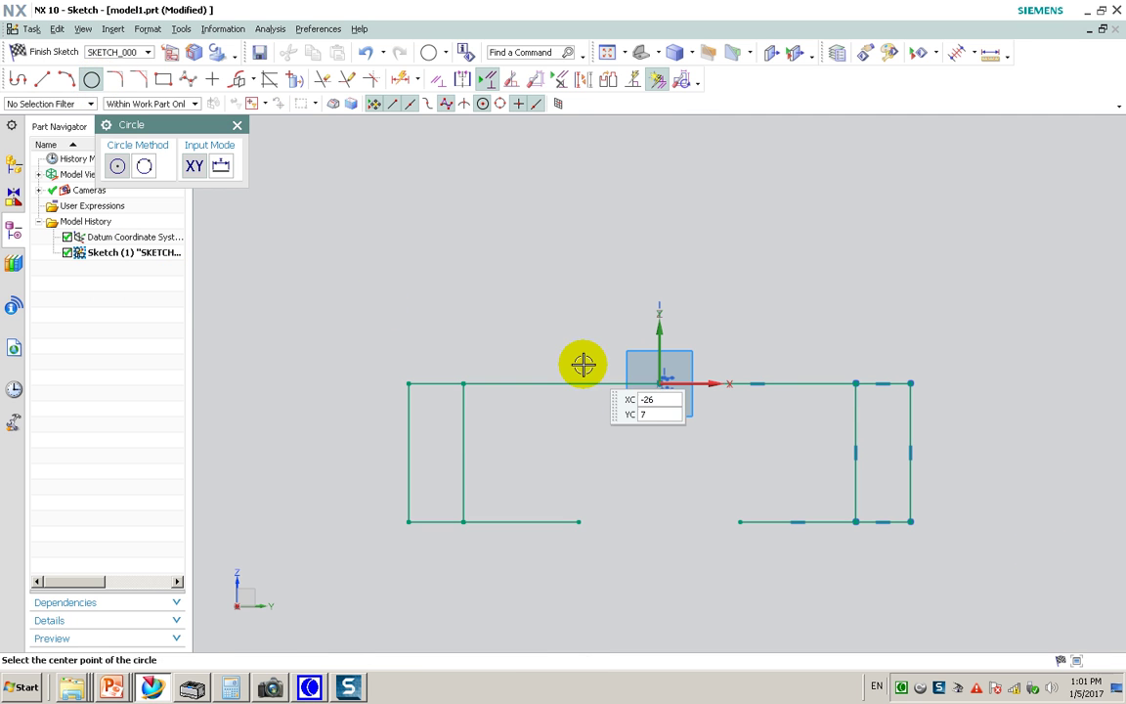
click(662, 383)
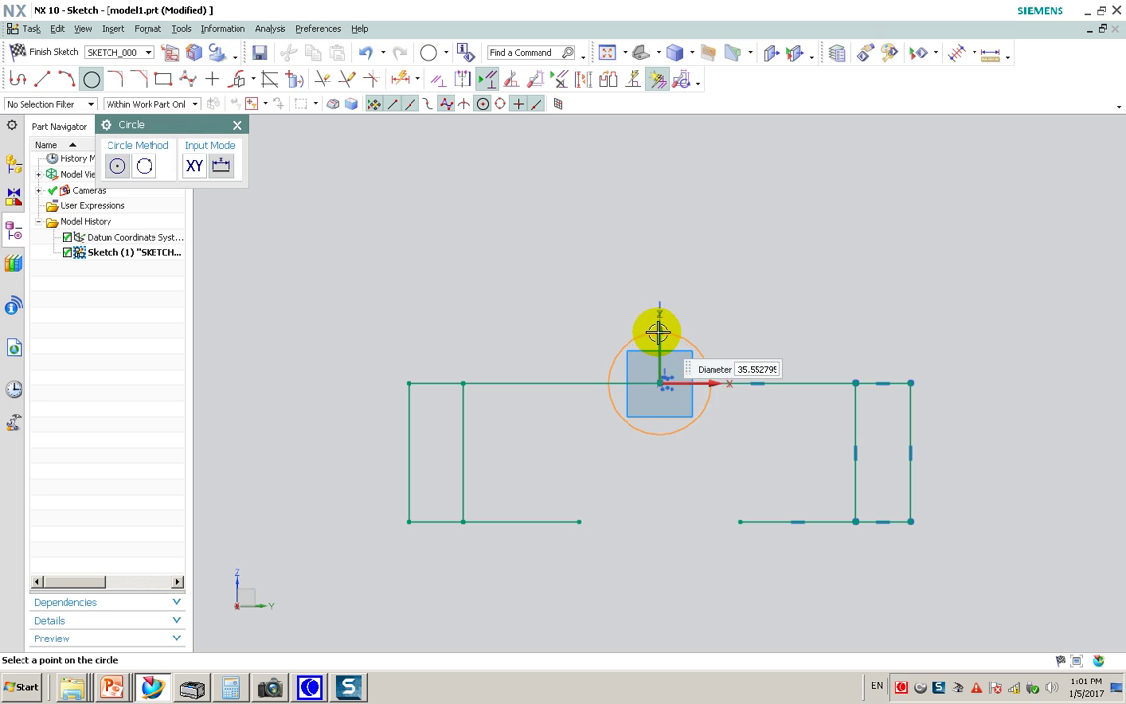
click(660, 332)
click(662, 383)
click(661, 283)
click(662, 382)
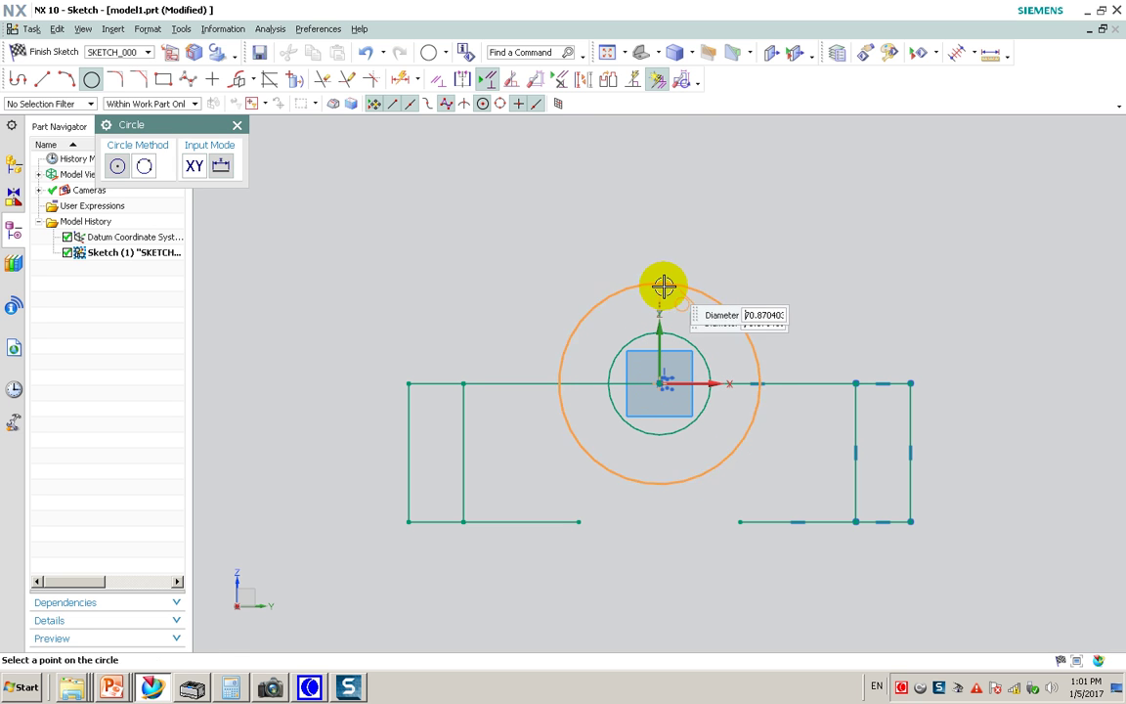
click(677, 207)
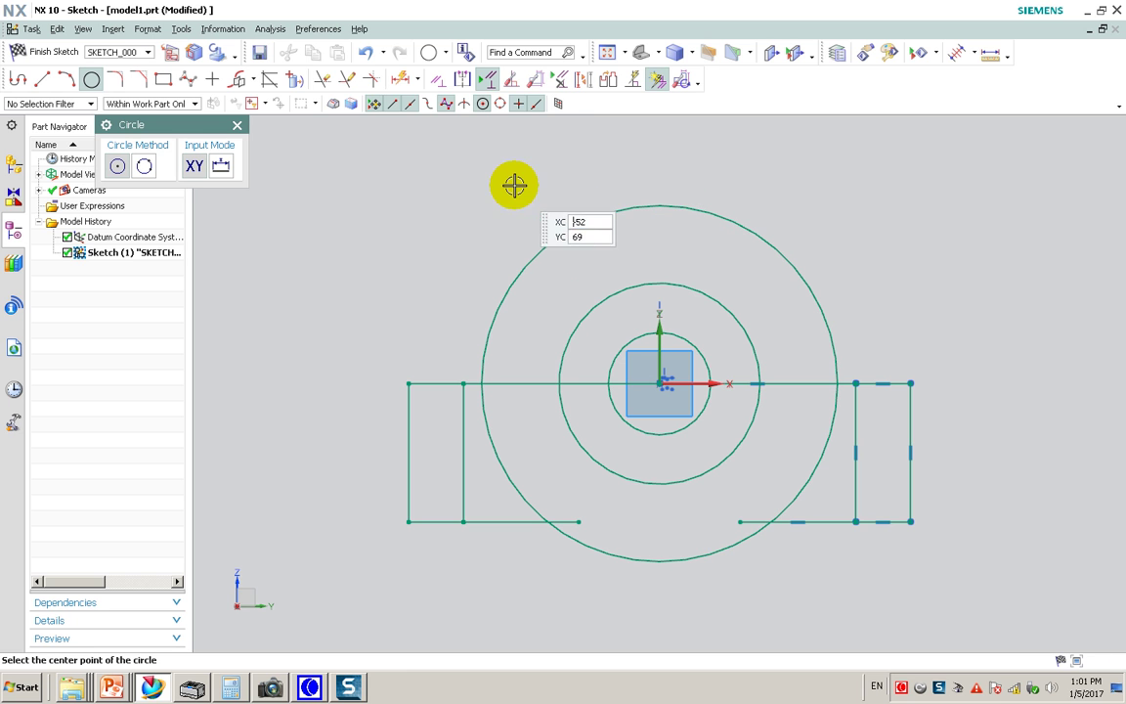
click(326, 83)
Quick-trim the circles to lower semicircles and cut the largest arc back to the bottom edges
drag(901, 333, 483, 333)
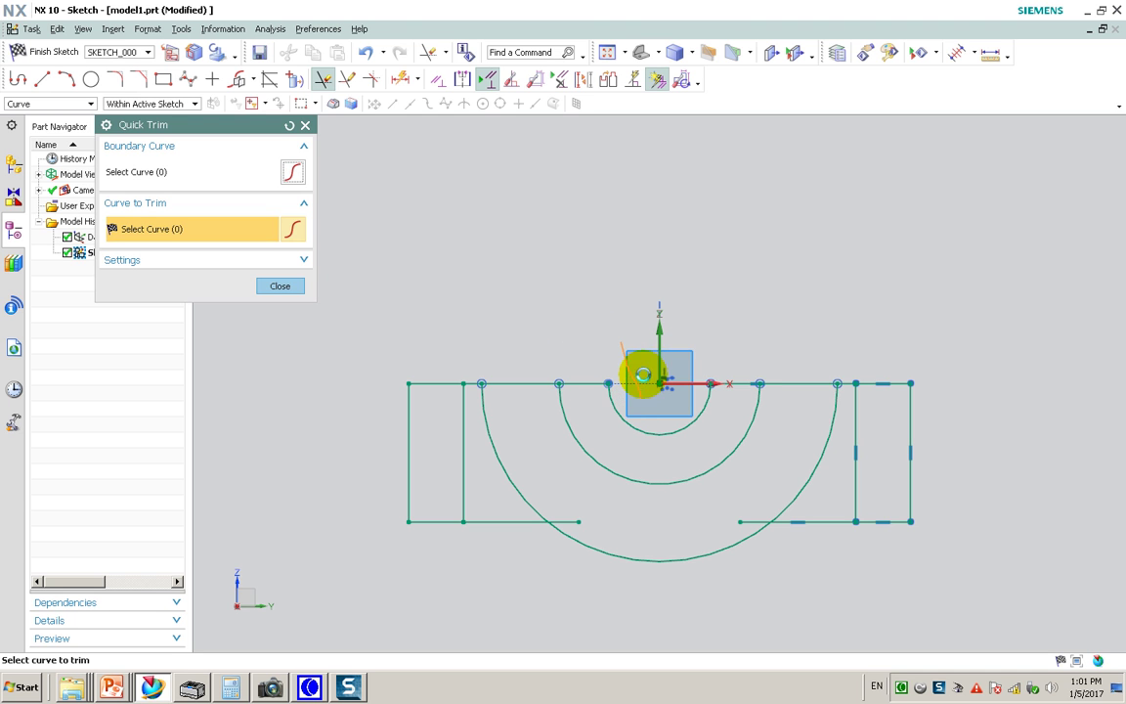
drag(642, 375, 691, 369)
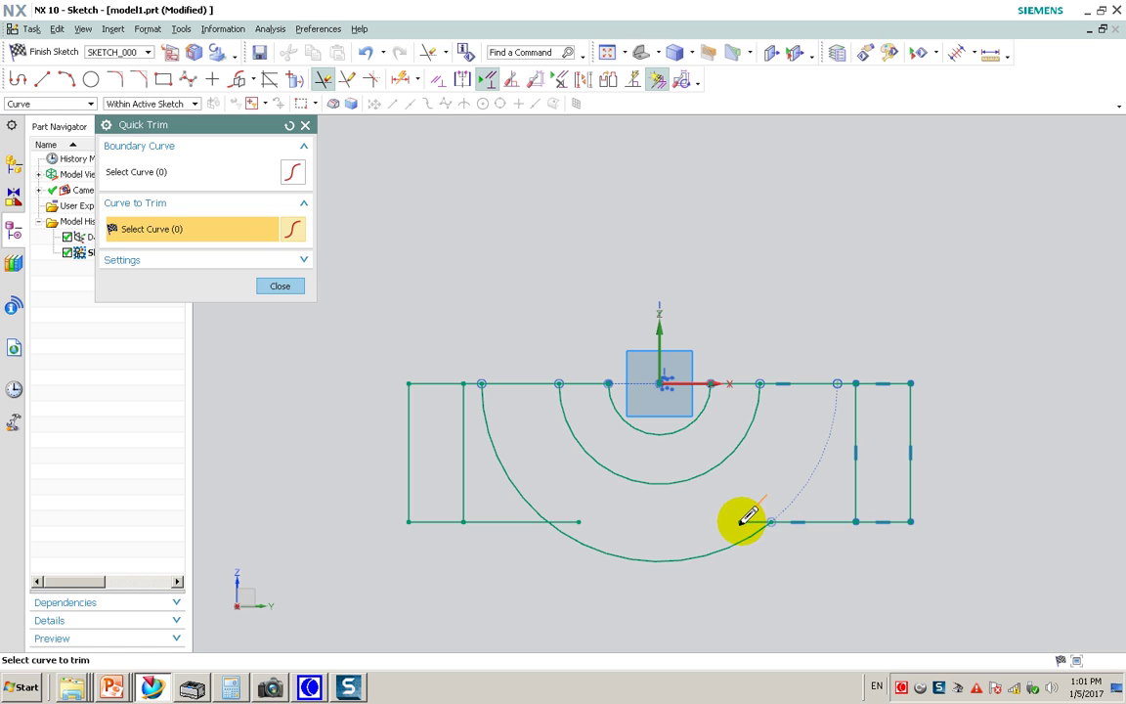
drag(762, 518, 514, 489)
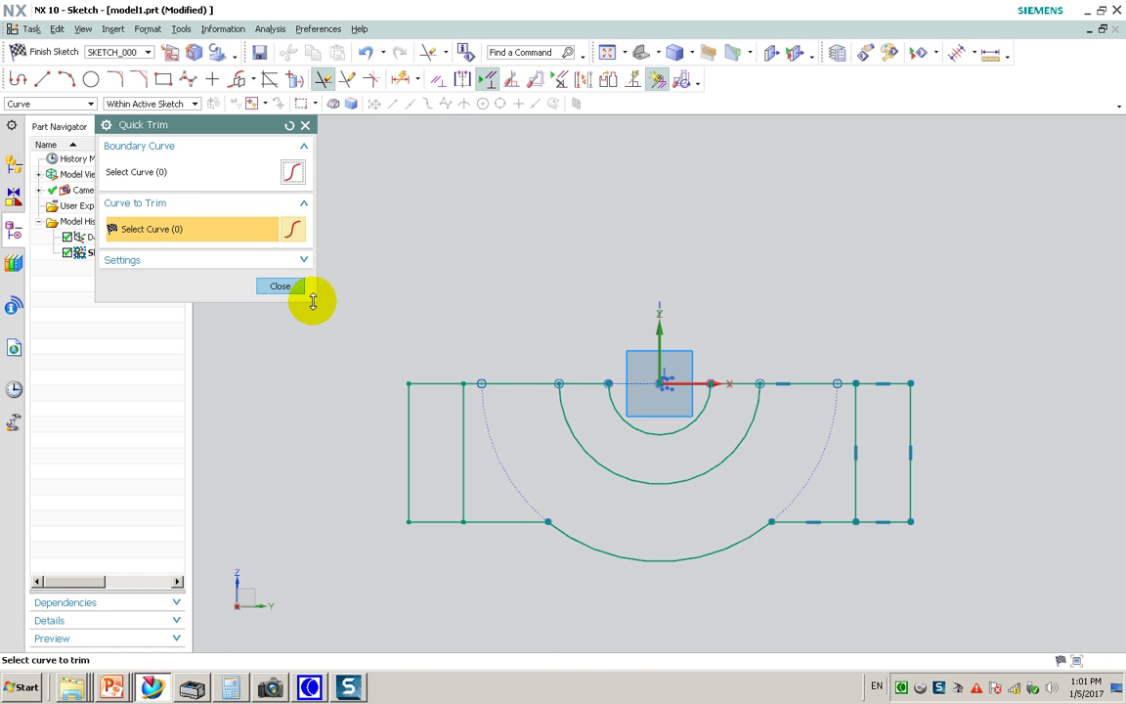
click(285, 286)
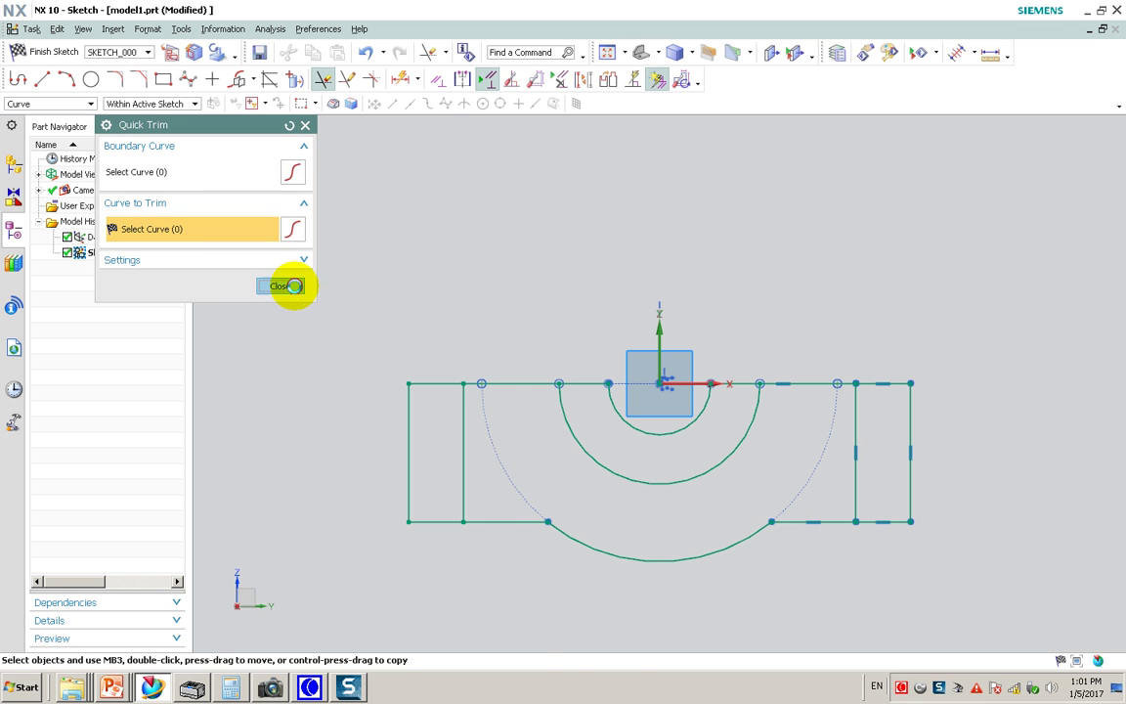
click(401, 80)
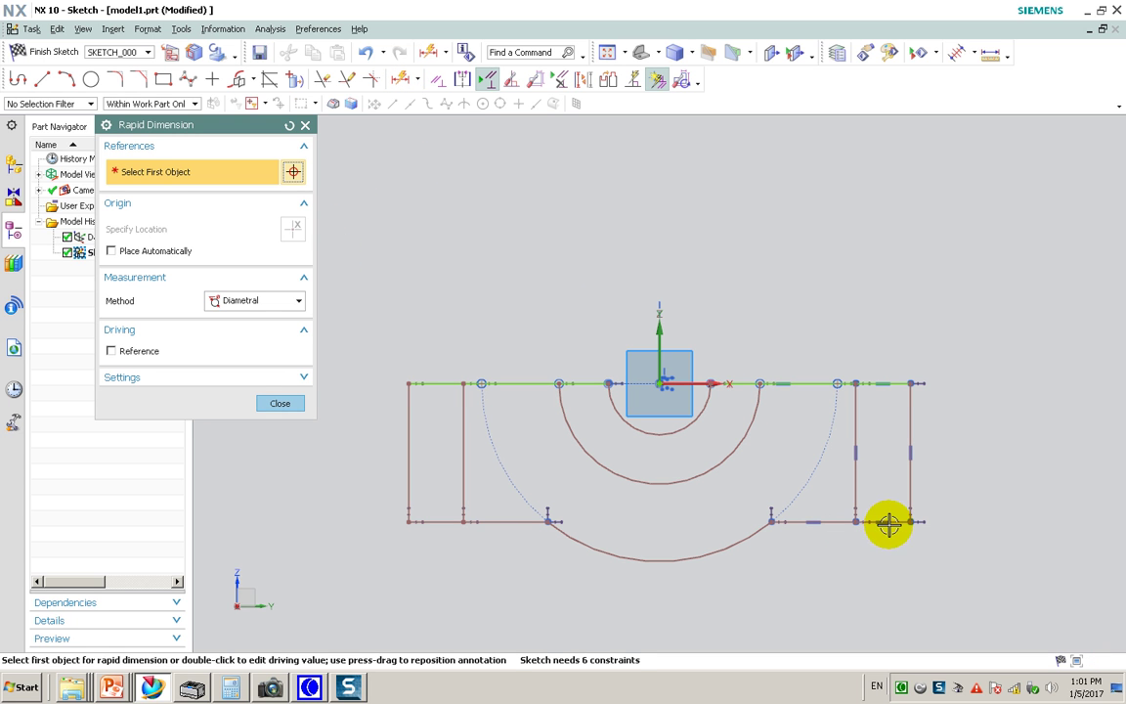
Switch Rapid Dimension to Inferred and dimension the right end strip's width as 5
click(282, 301)
click(278, 319)
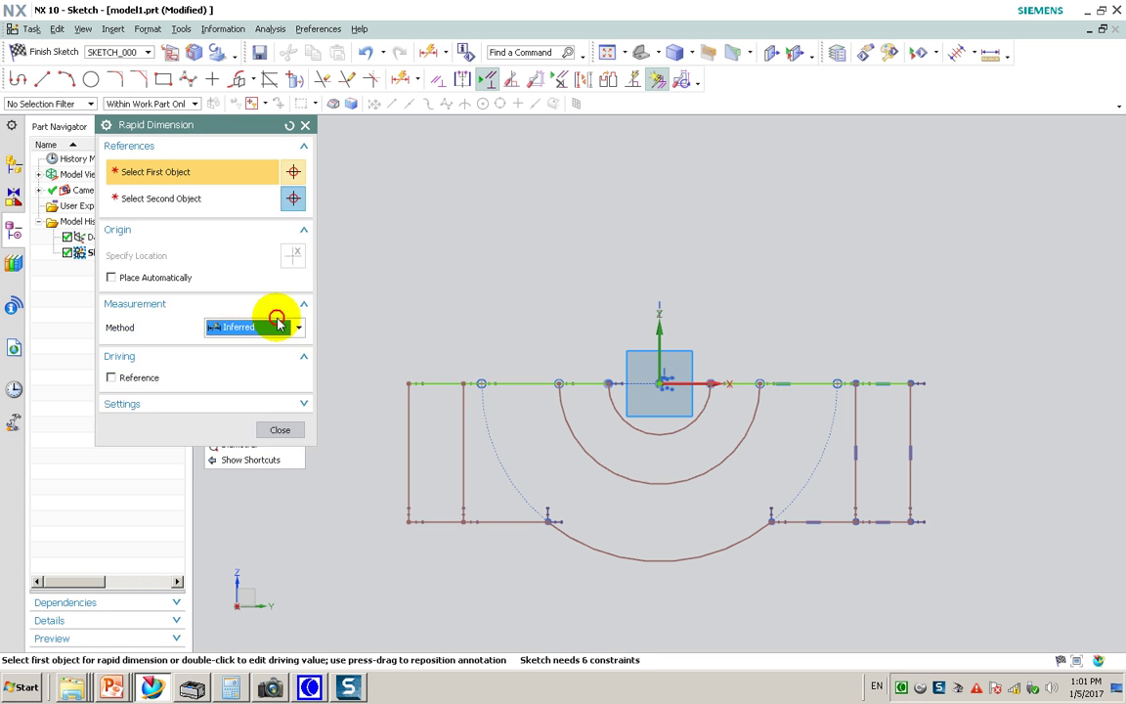
click(884, 525)
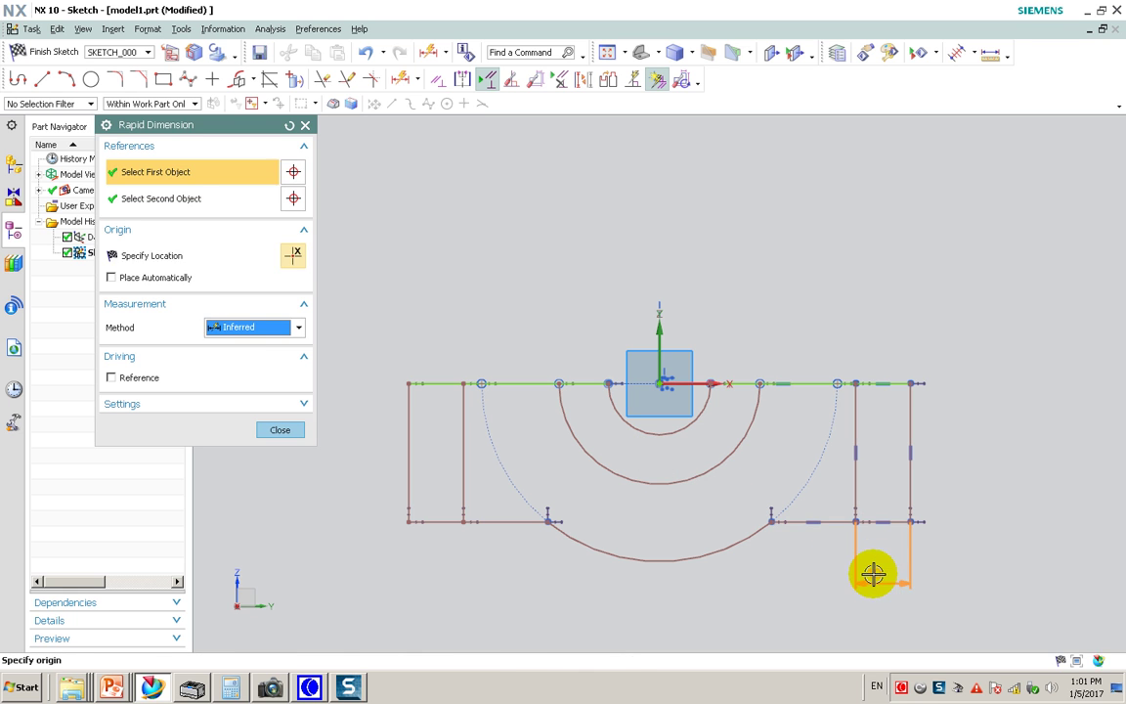
click(851, 588)
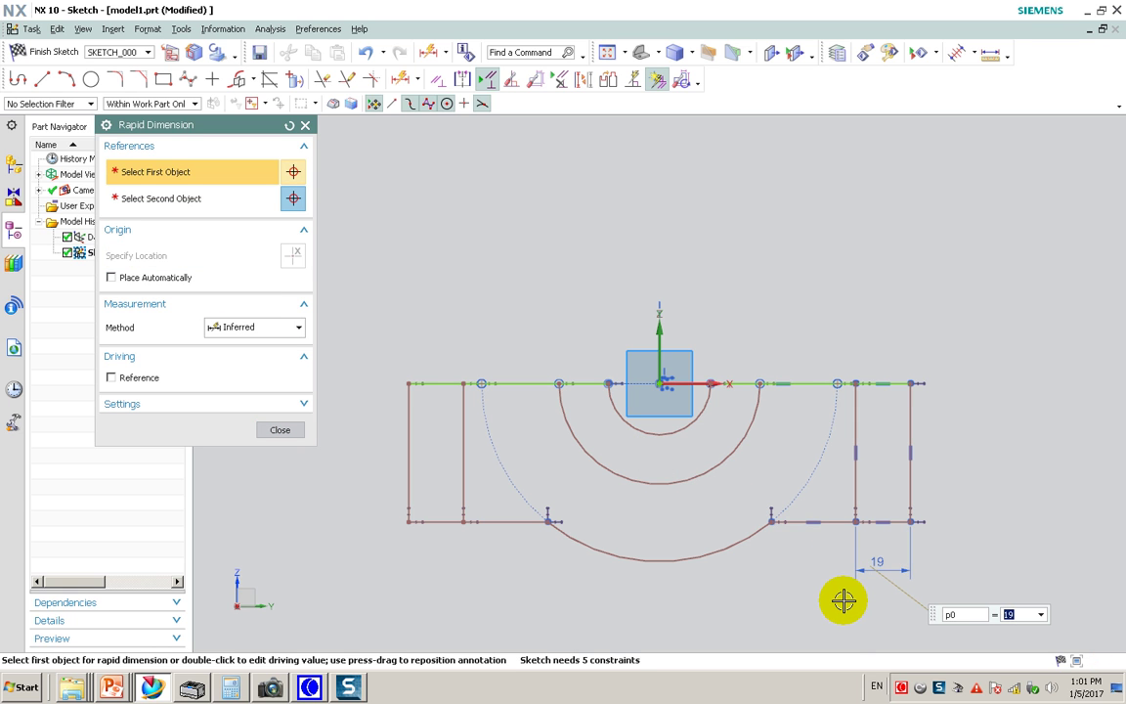
text(6)
key(Return)
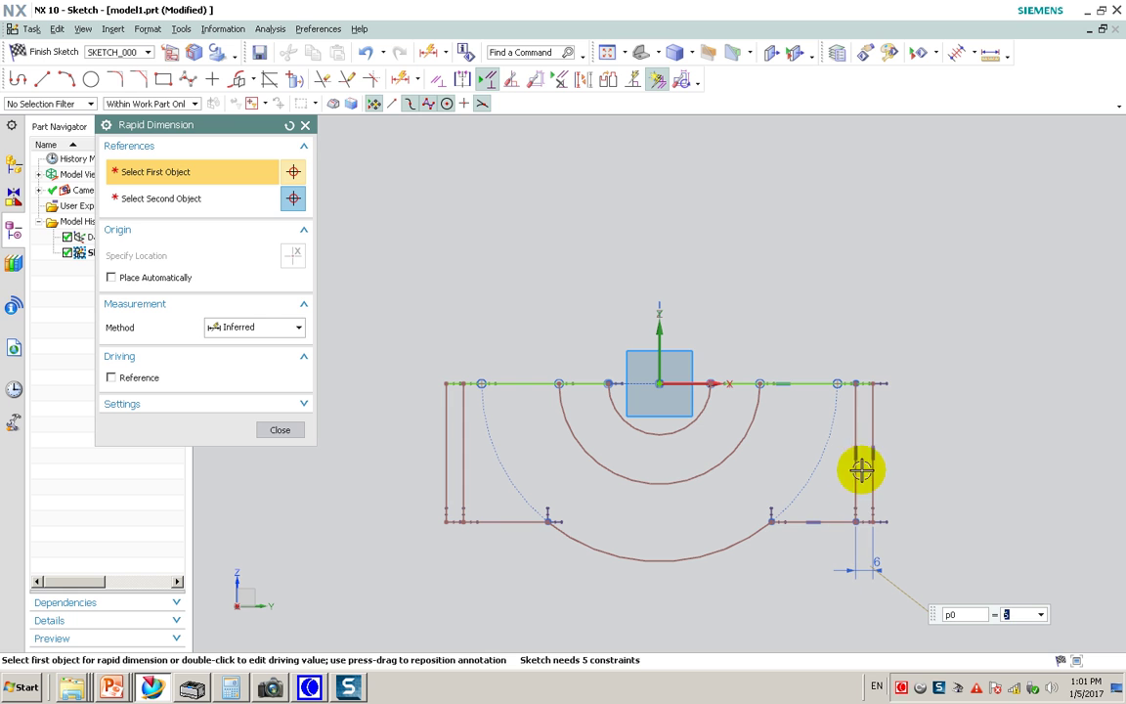
Dimension the right edge 64 from the vertical centre axis
click(859, 424)
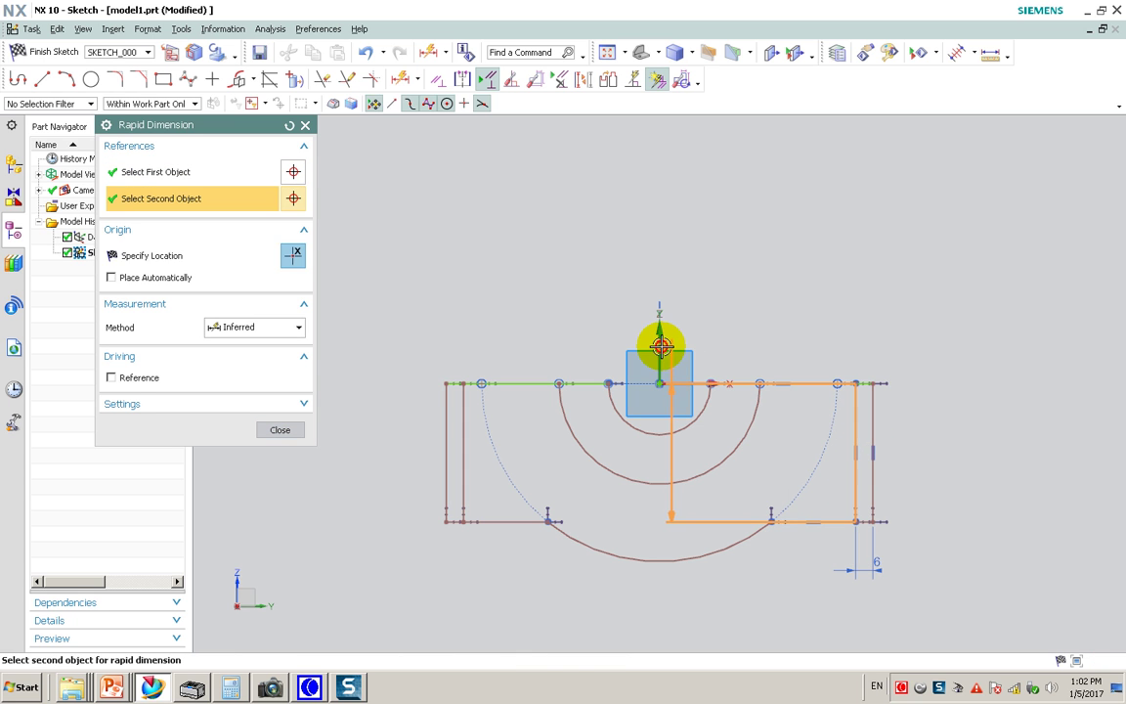
click(659, 344)
click(745, 303)
text(64)
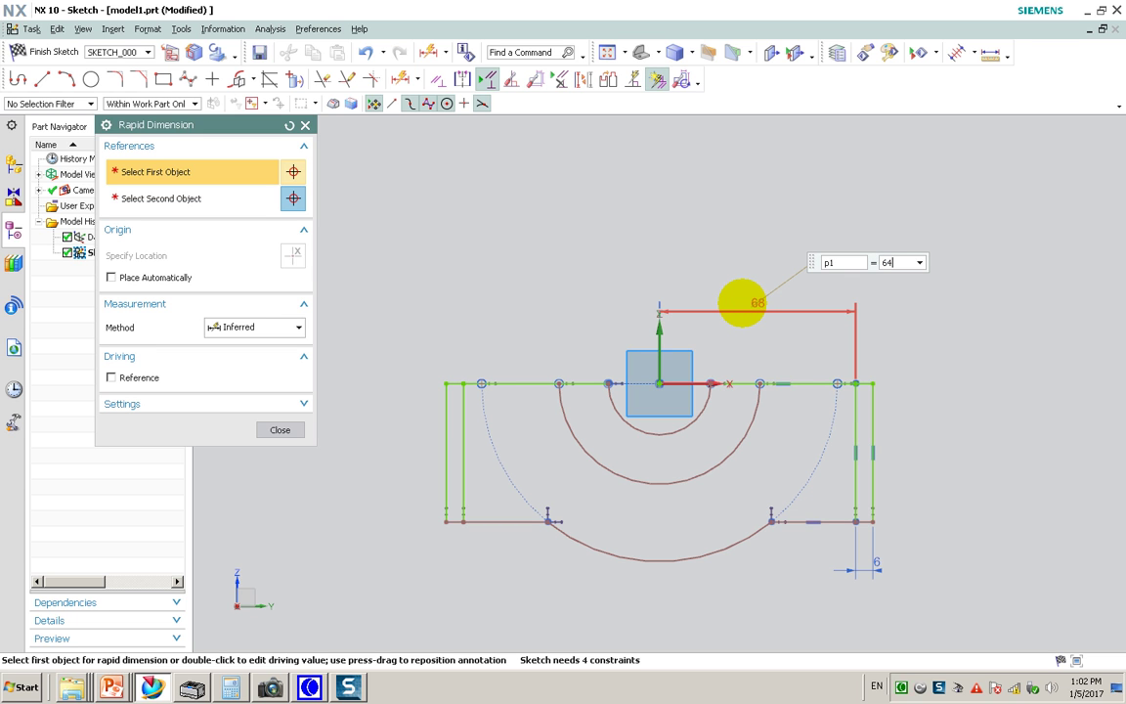
key(Return)
middle_click(985, 378)
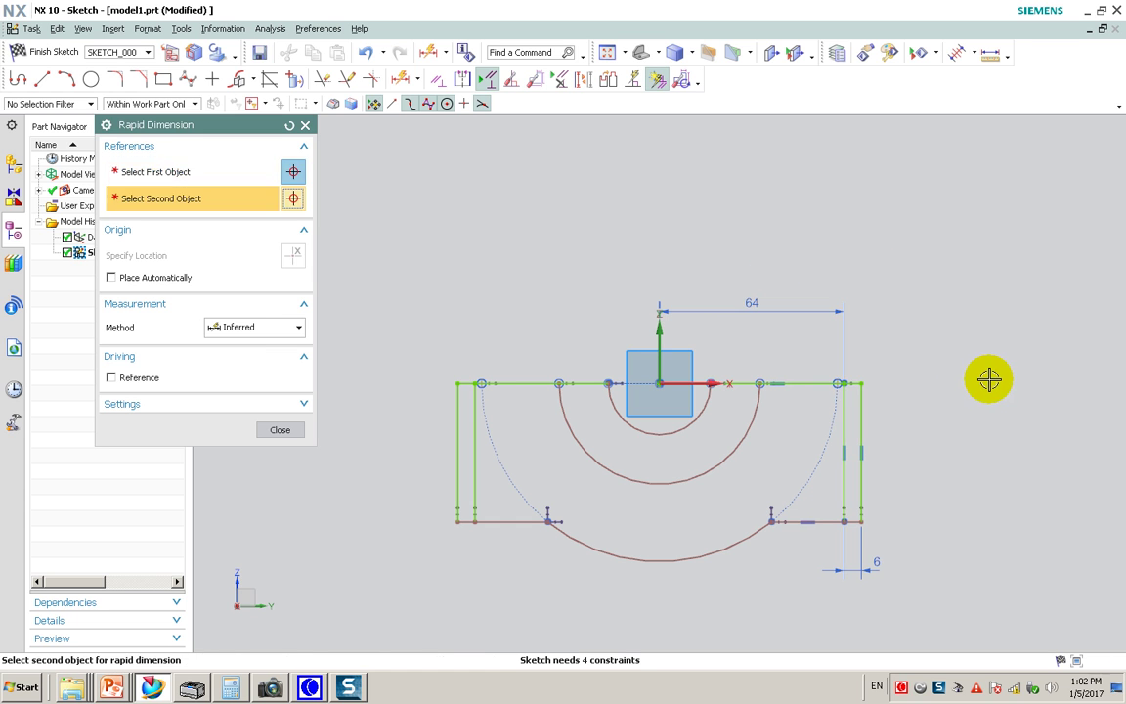
Move the 5 width dimension above the sketch and add the 50 overall height
click(887, 565)
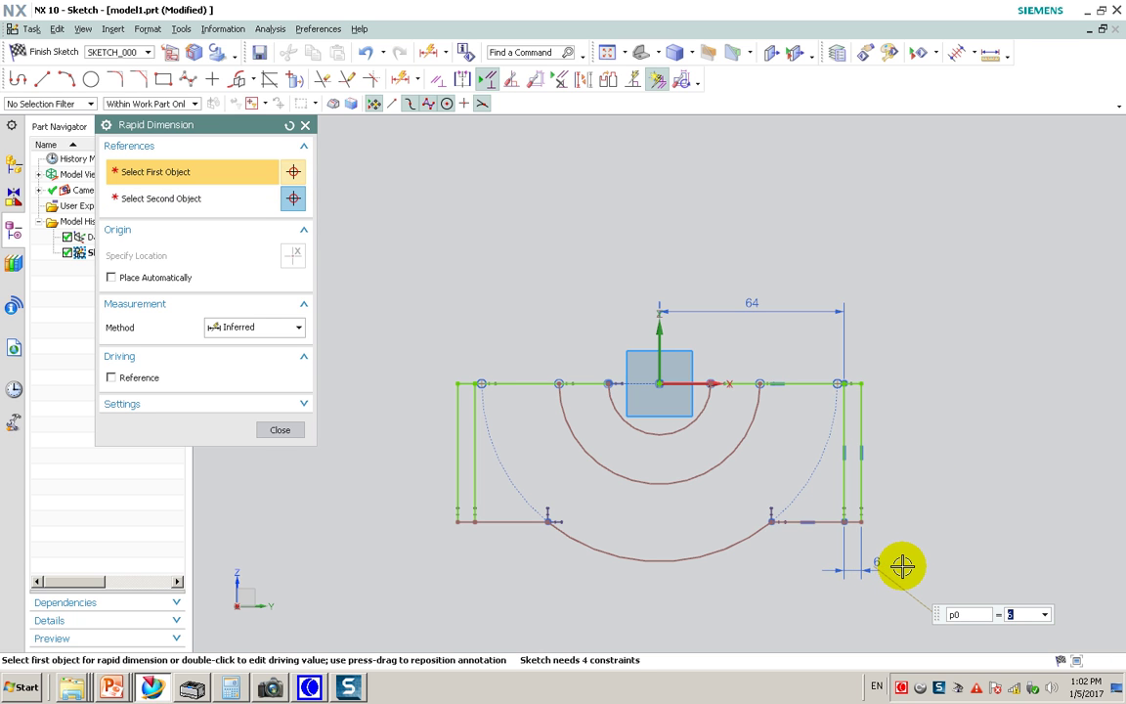
click(885, 564)
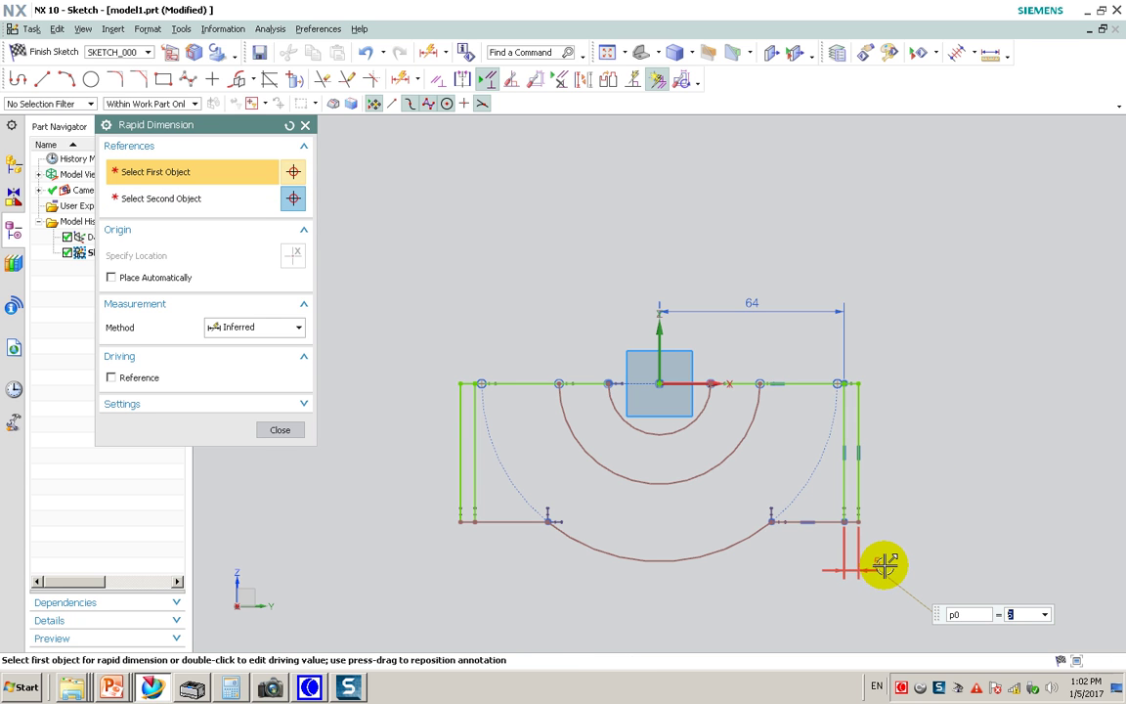
drag(872, 565, 890, 335)
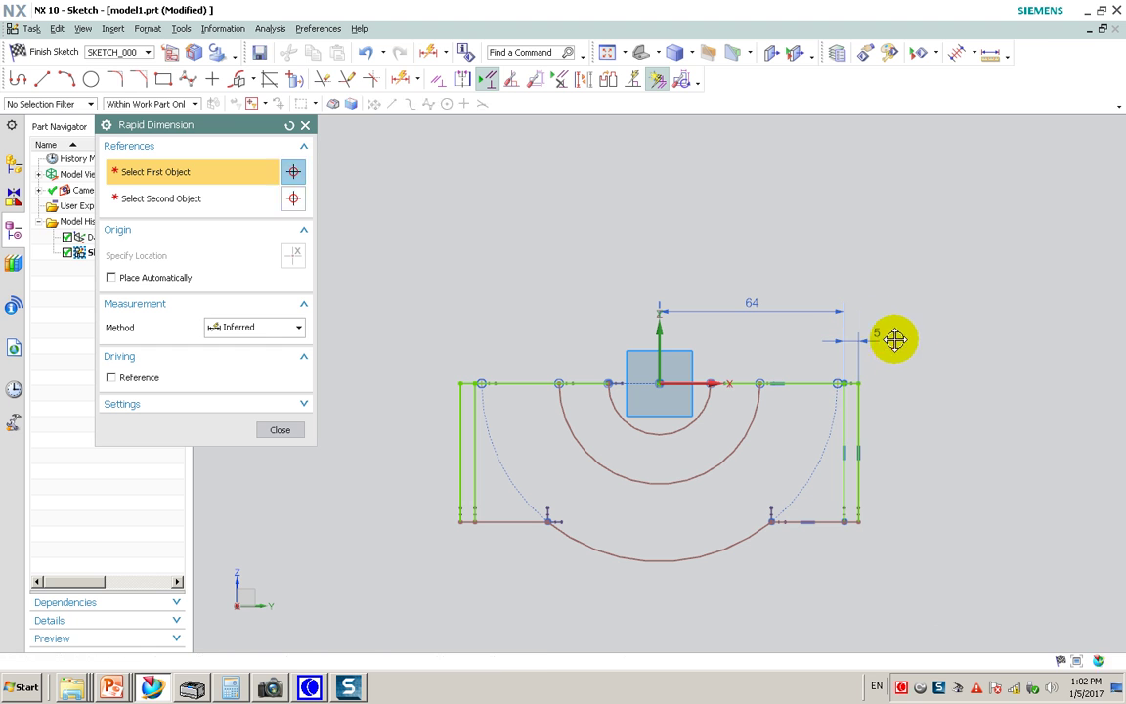
click(858, 460)
click(898, 456)
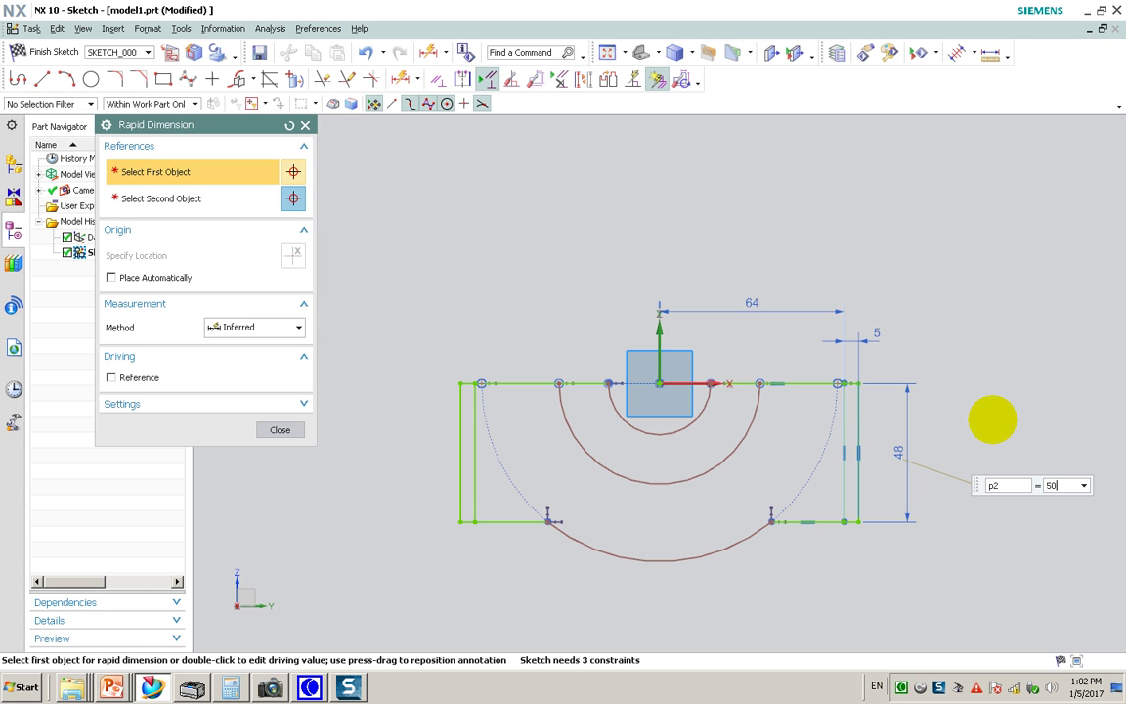
key(Return)
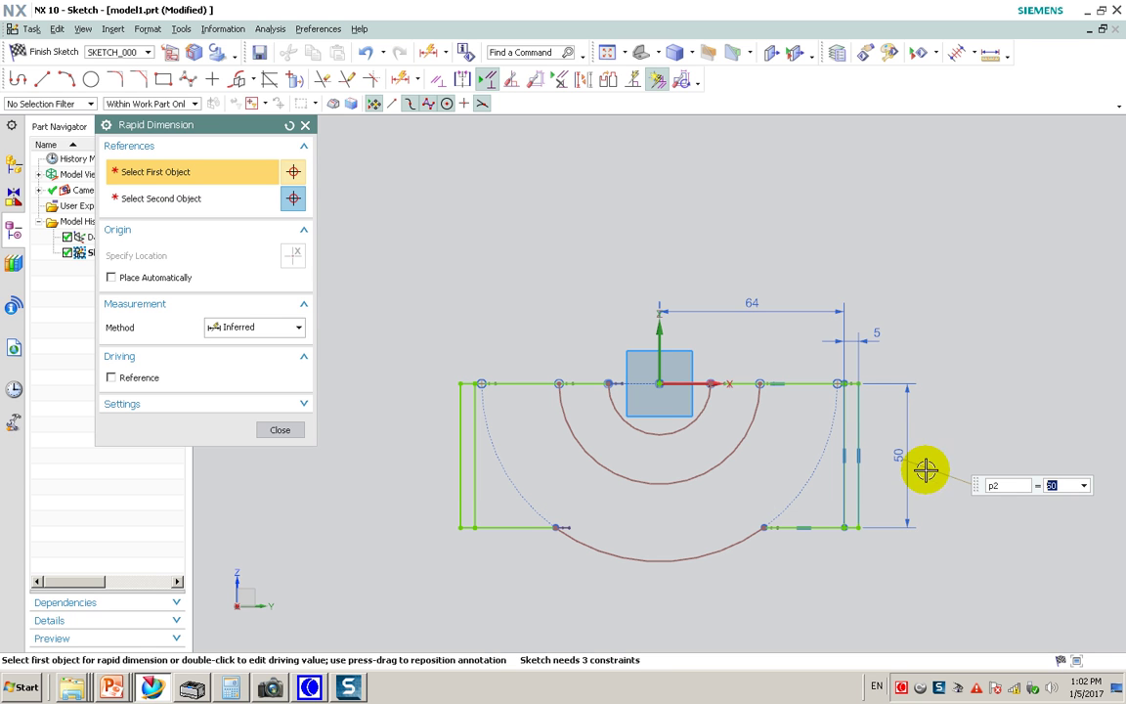
Give the bottom arc a radial dimension of R63
click(297, 326)
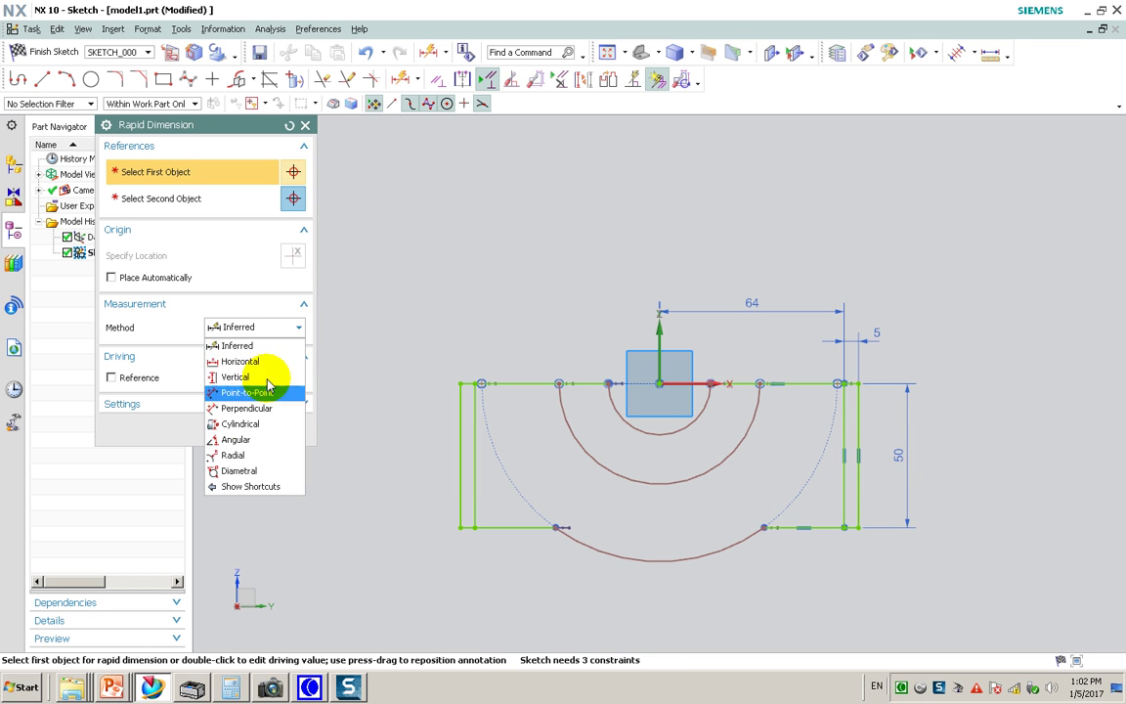
click(235, 456)
click(653, 564)
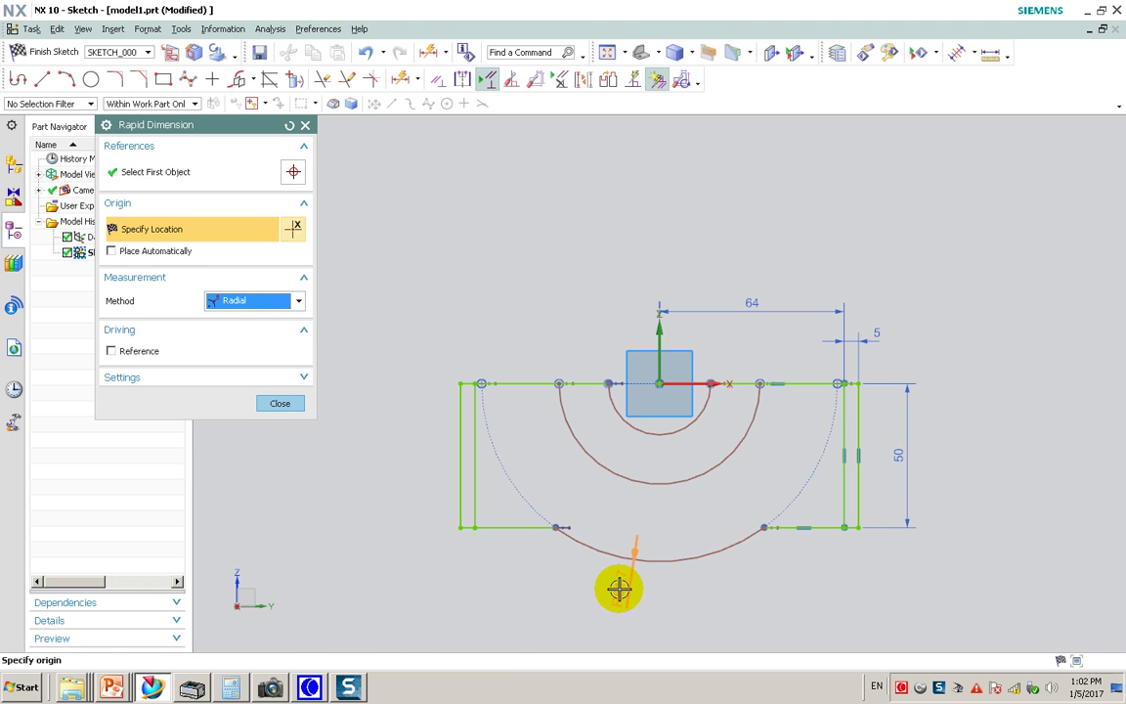
click(572, 586)
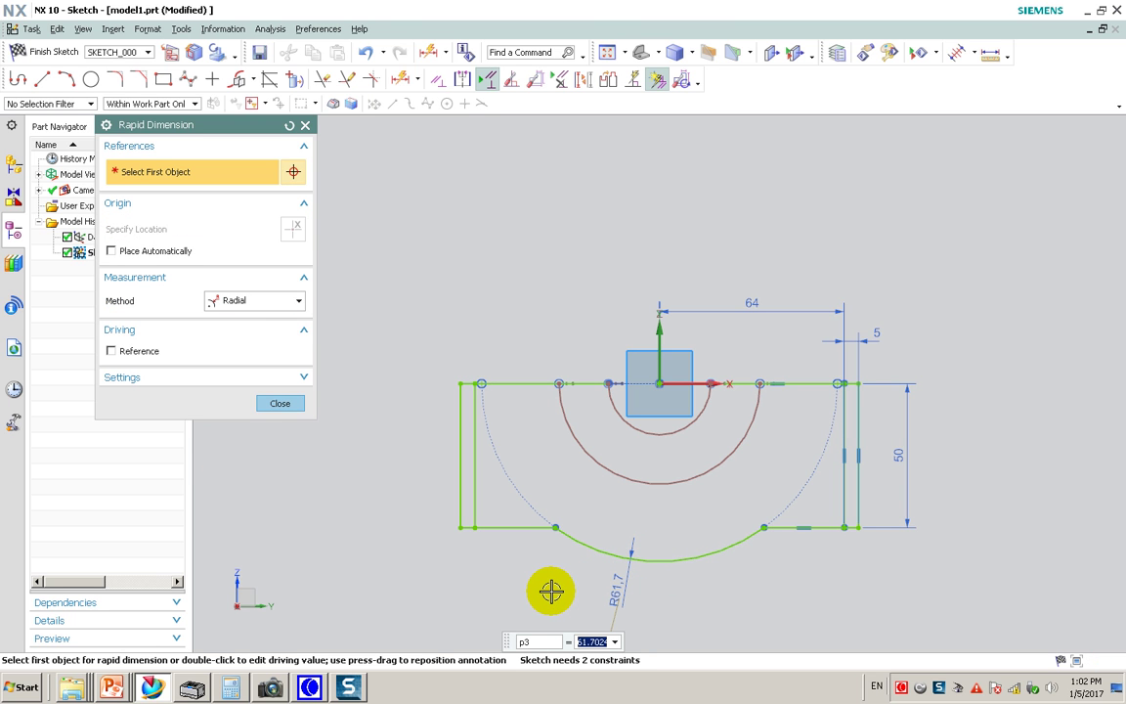
key(Return)
Dimension the two inner half-circle arcs as diameters Ø64 and Ø38
click(271, 303)
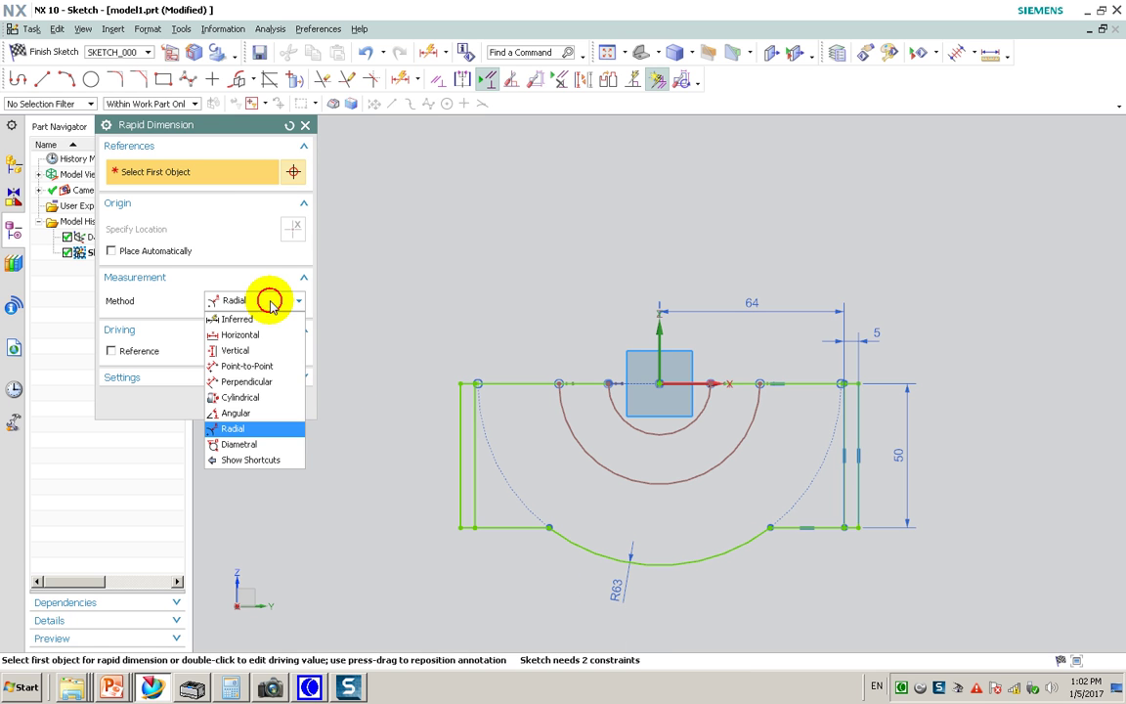
click(234, 444)
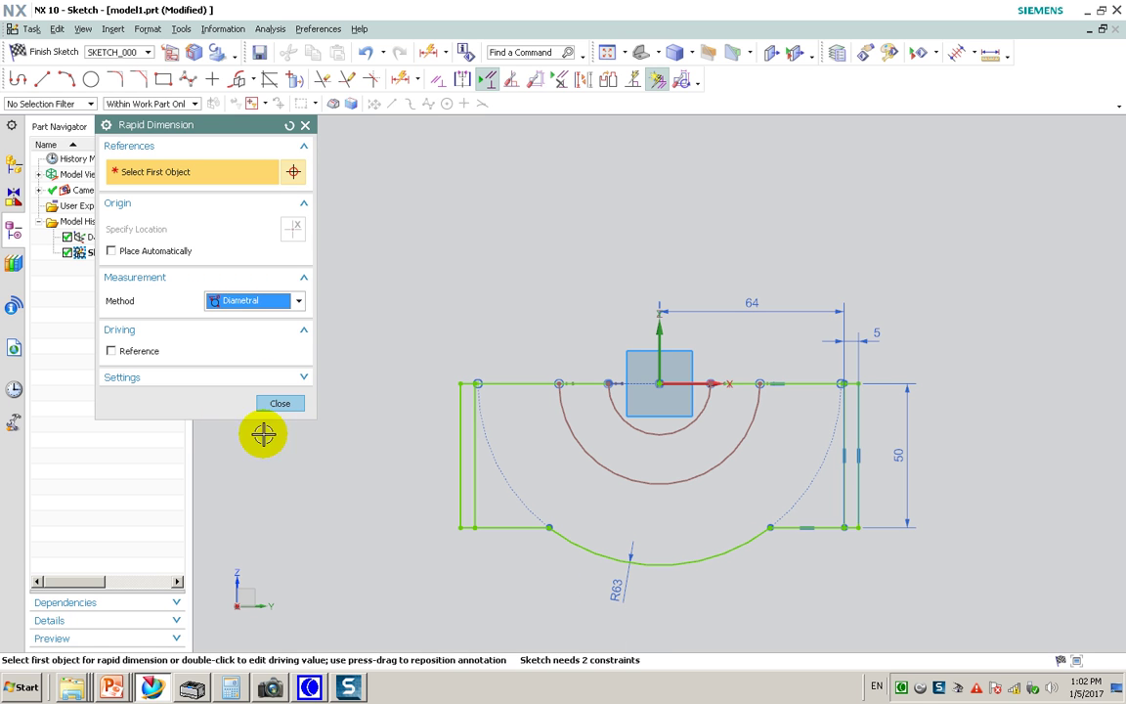
click(589, 458)
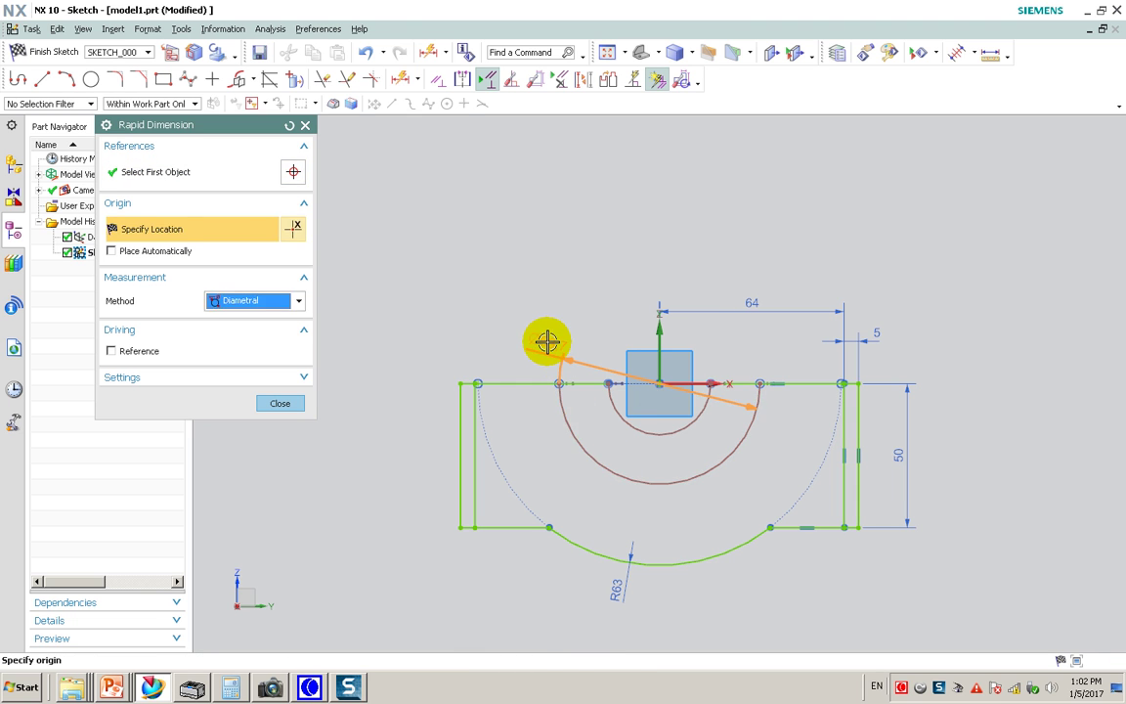
click(547, 341)
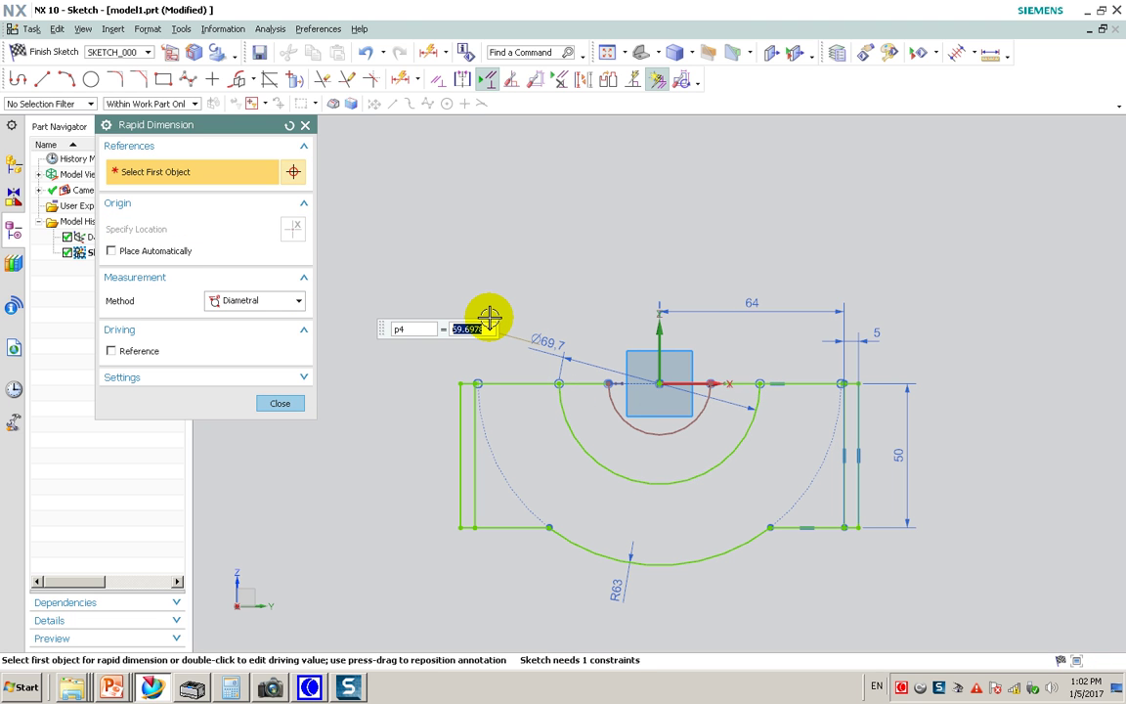
text(64)
key(Return)
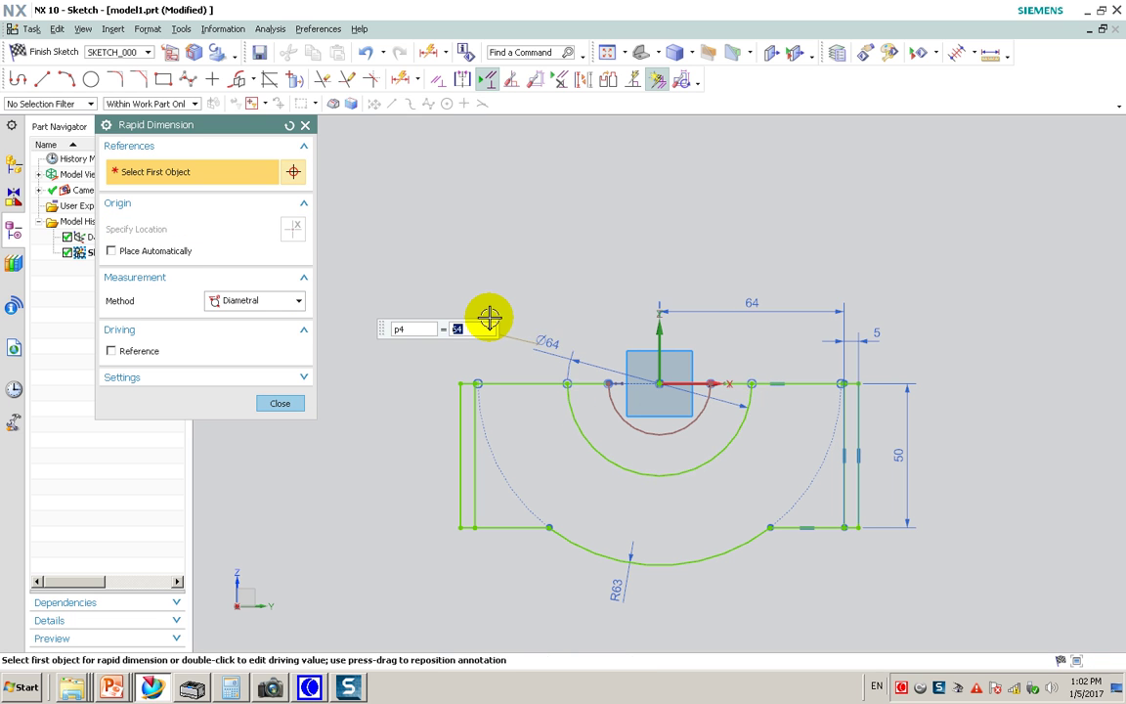
click(618, 416)
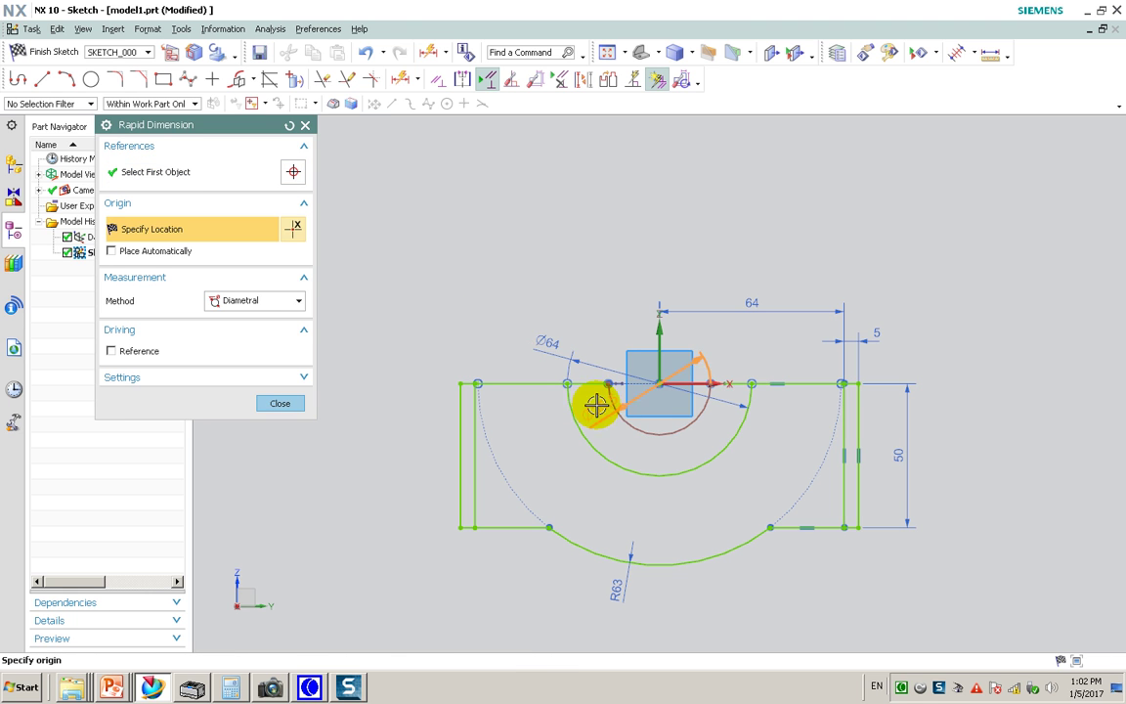
click(561, 314)
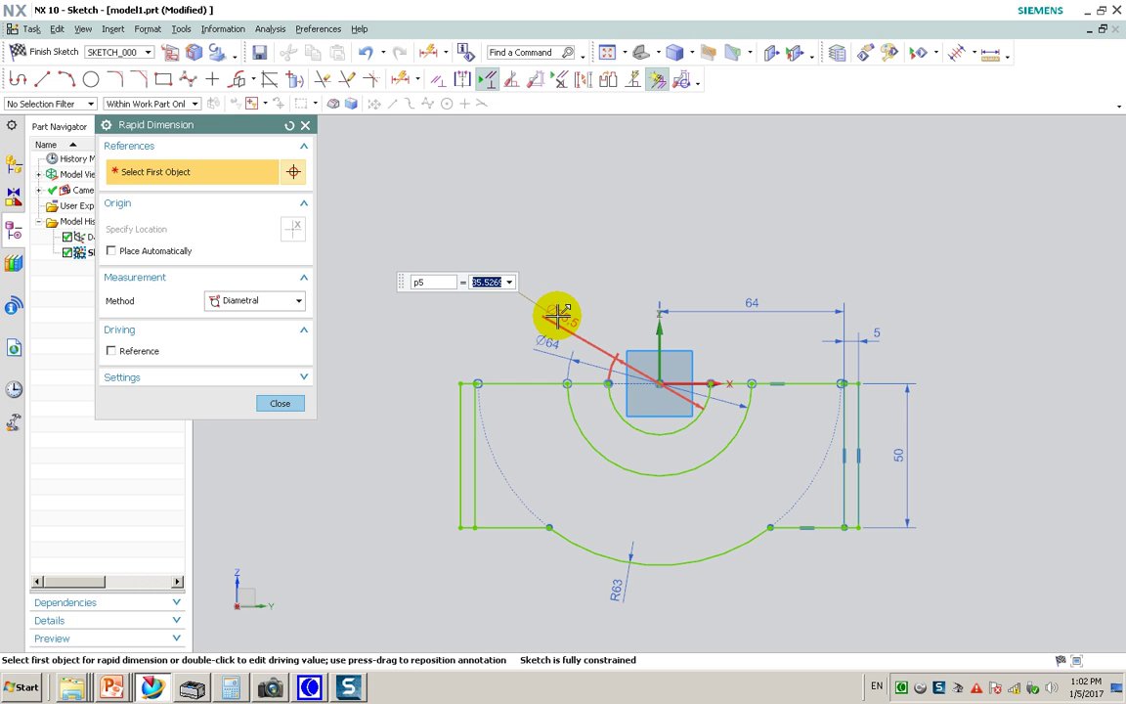
key(Return)
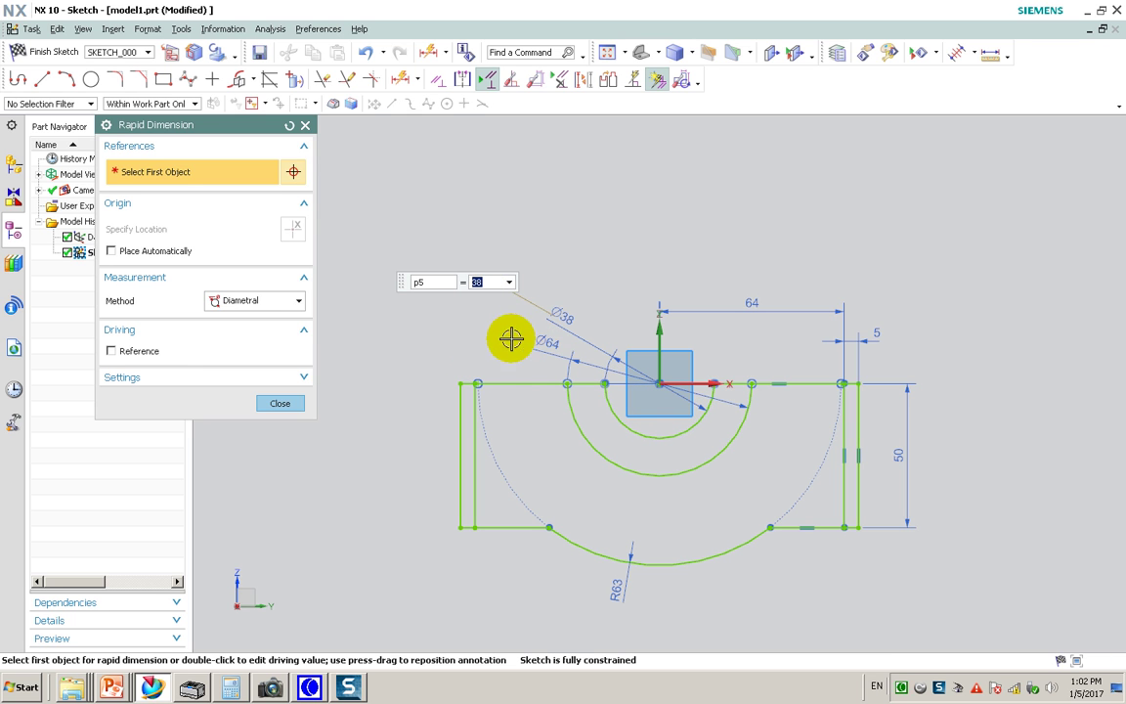
click(282, 405)
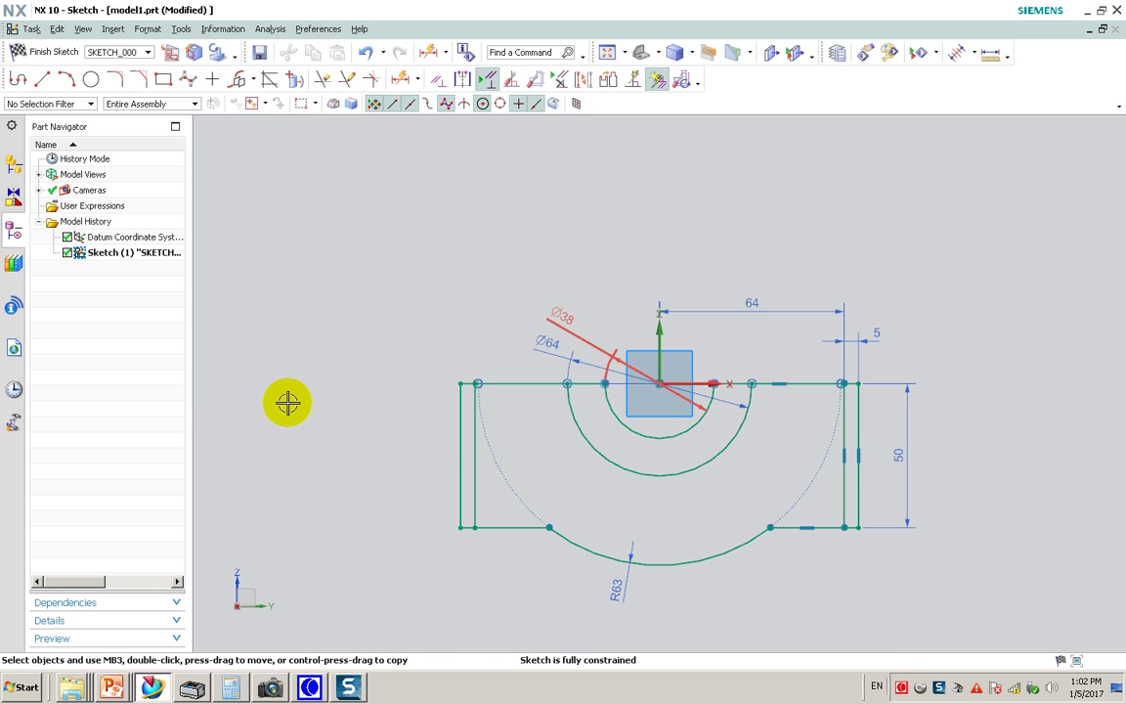
Finish the sketch and fit the bearing-block profile curves in the view
click(39, 52)
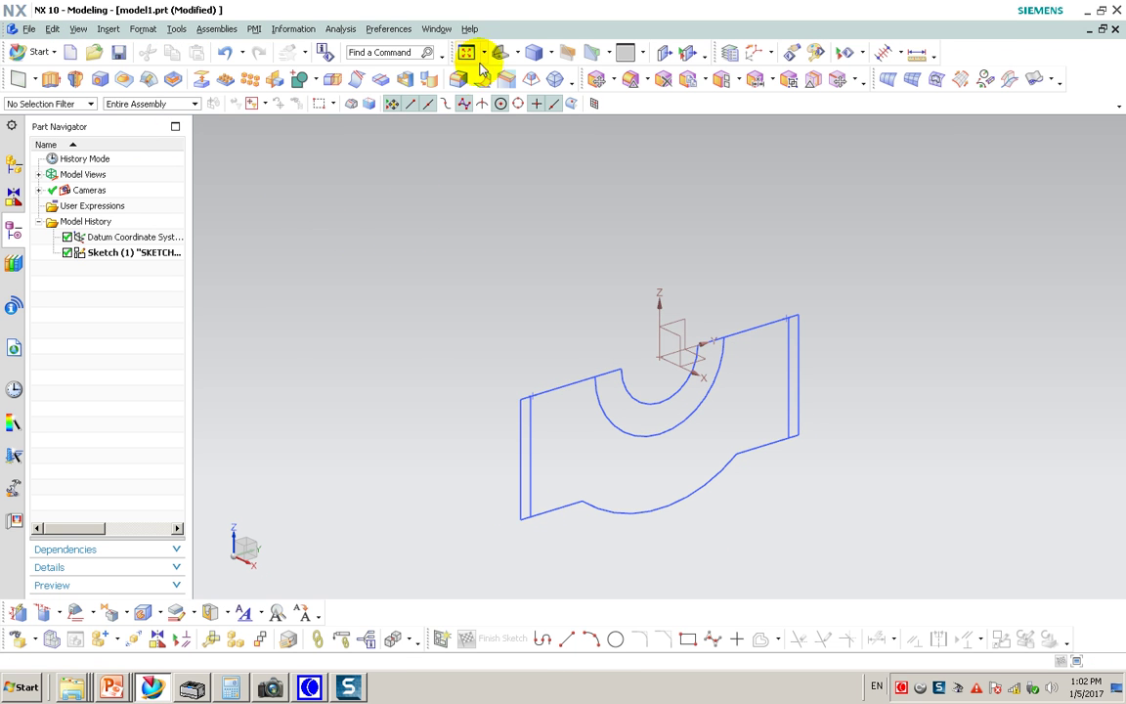
click(467, 51)
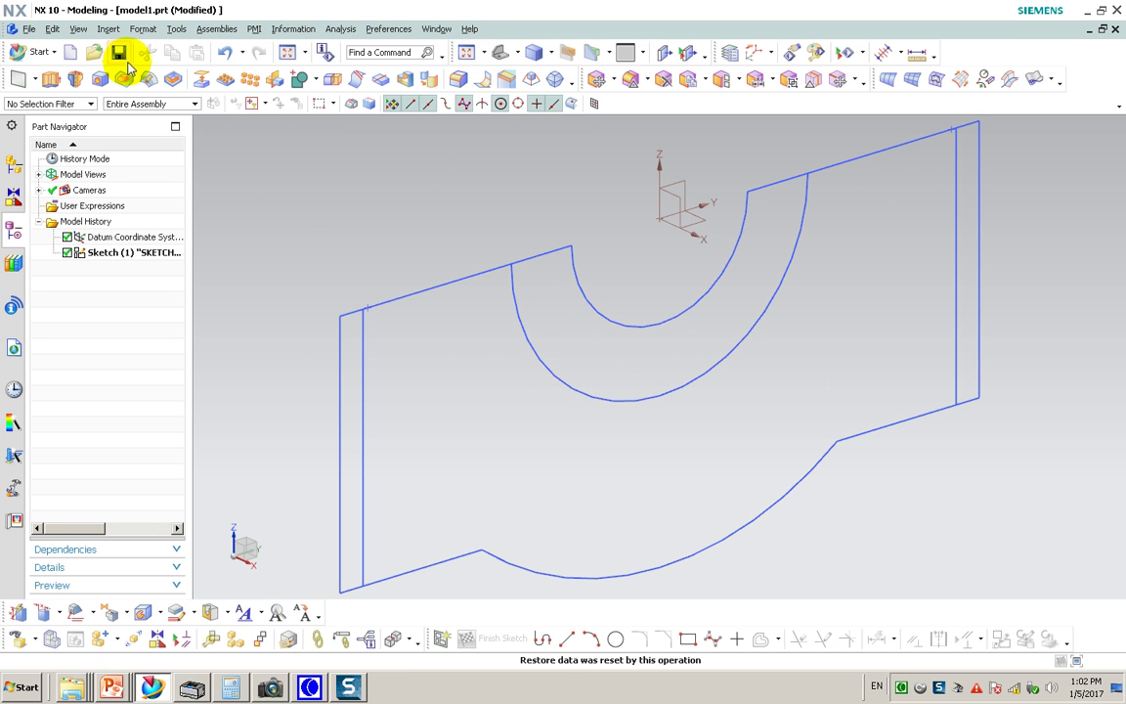
click(110, 29)
mouse_move(145, 182)
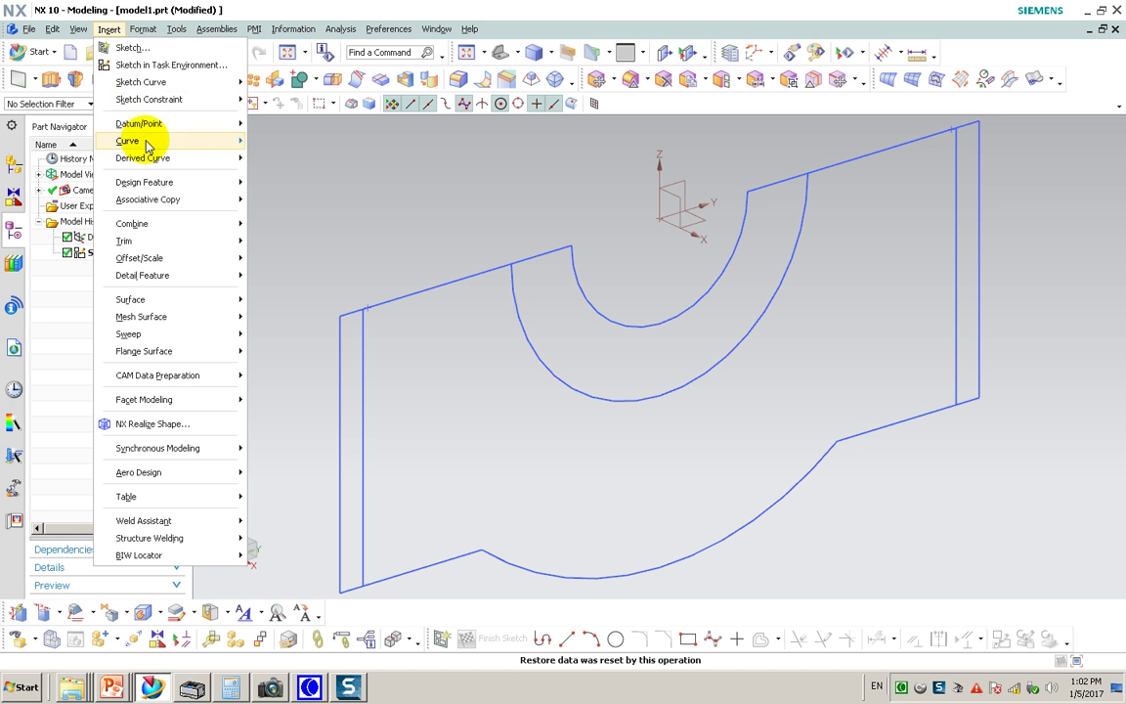
click(158, 183)
Extrude the half-ring region between the Ø64 and Ø38 arcs symmetrically by 32 mm
click(284, 185)
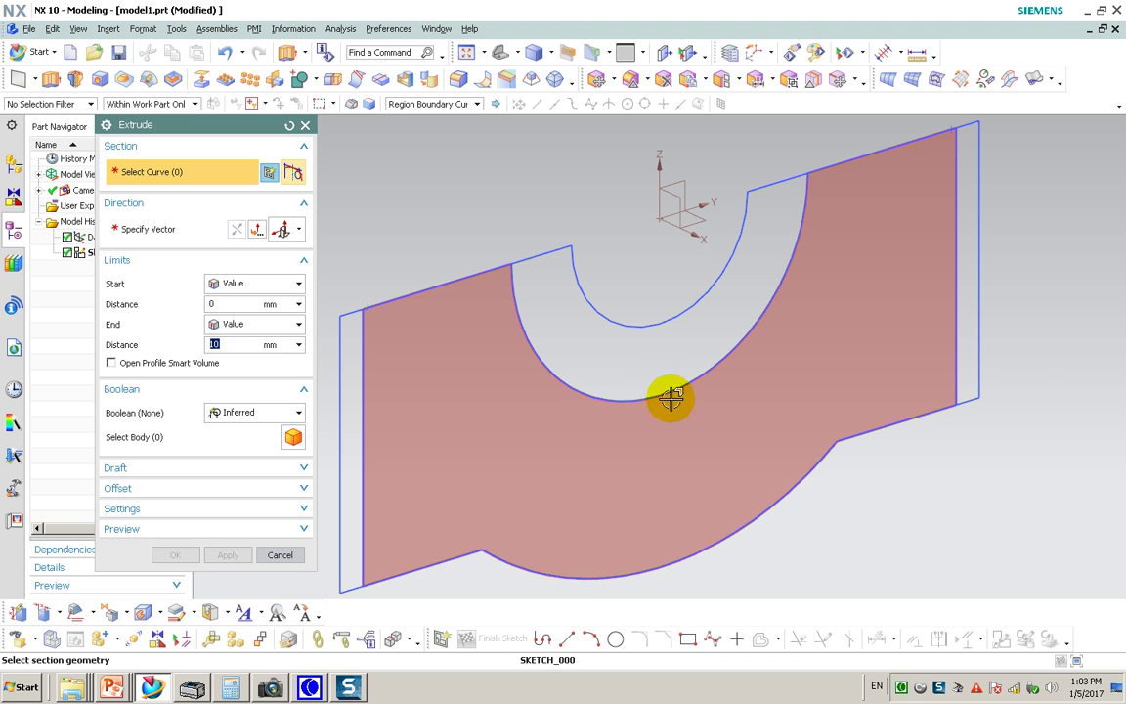
click(658, 368)
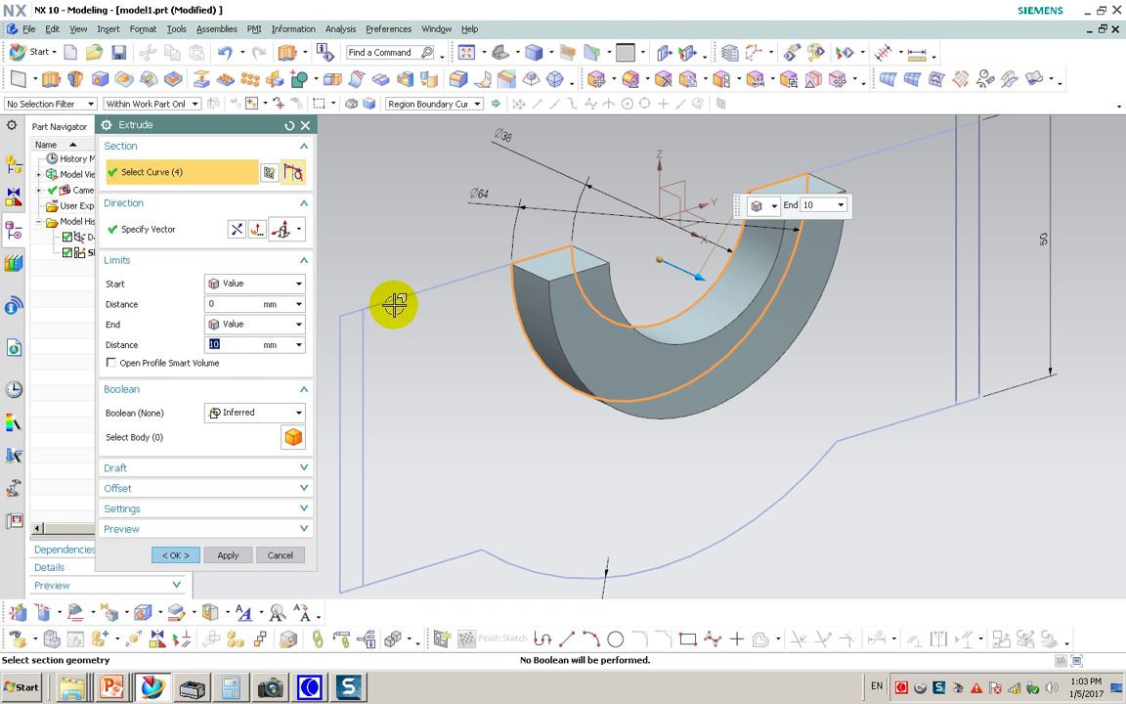
click(297, 283)
click(279, 317)
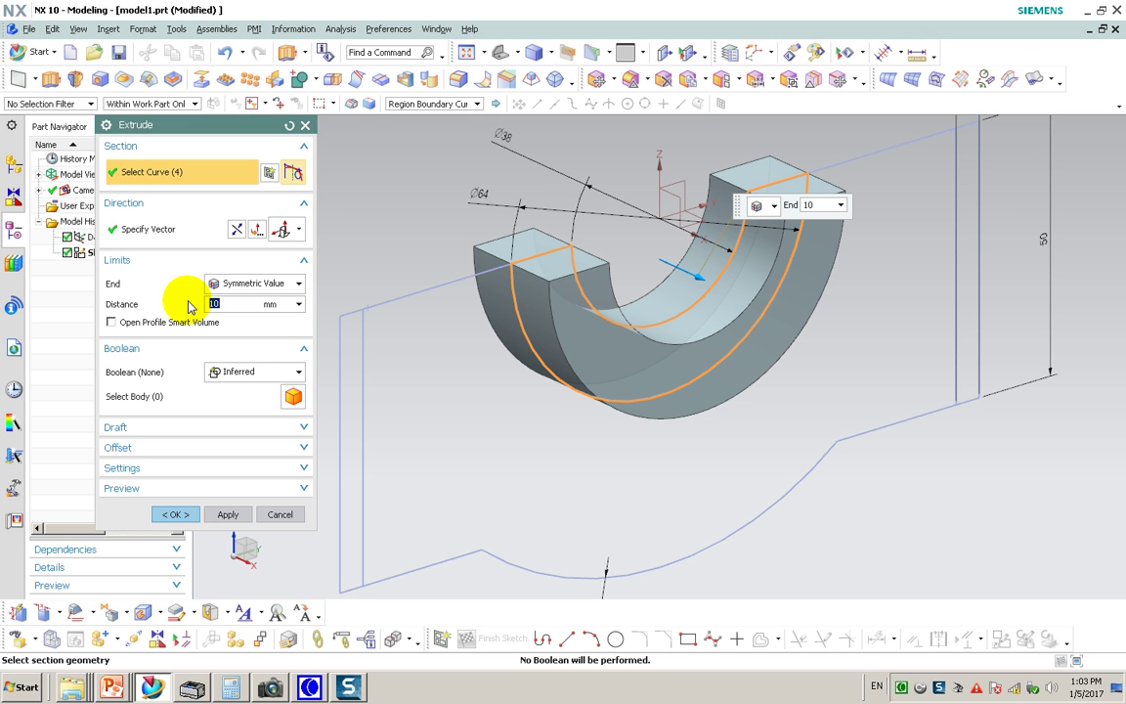
text(32)
key(Return)
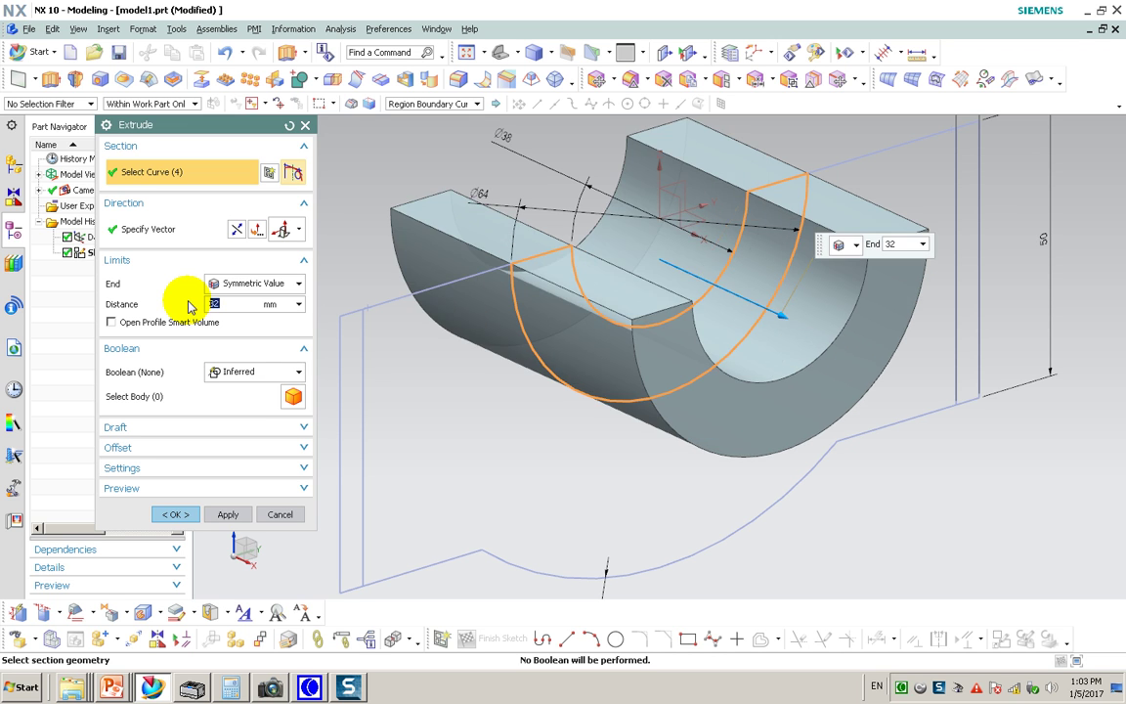
click(231, 513)
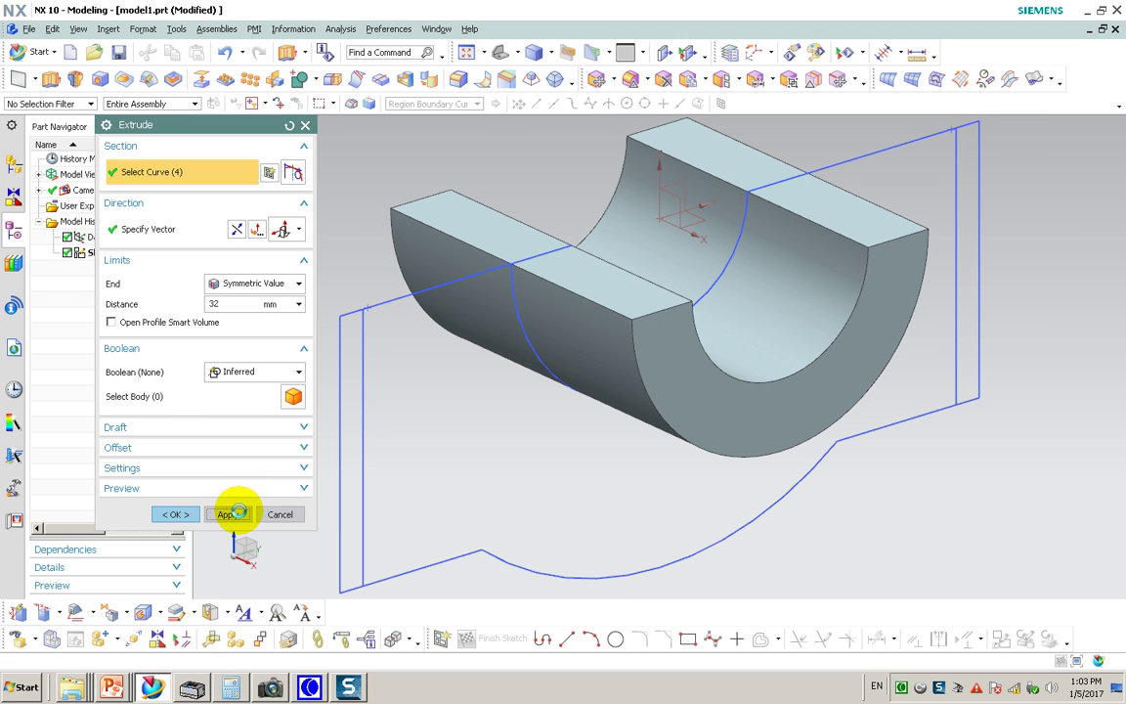
Extrude the outer block curves Symmetric Value 22 mm, uniting them with the half-ring body
click(466, 472)
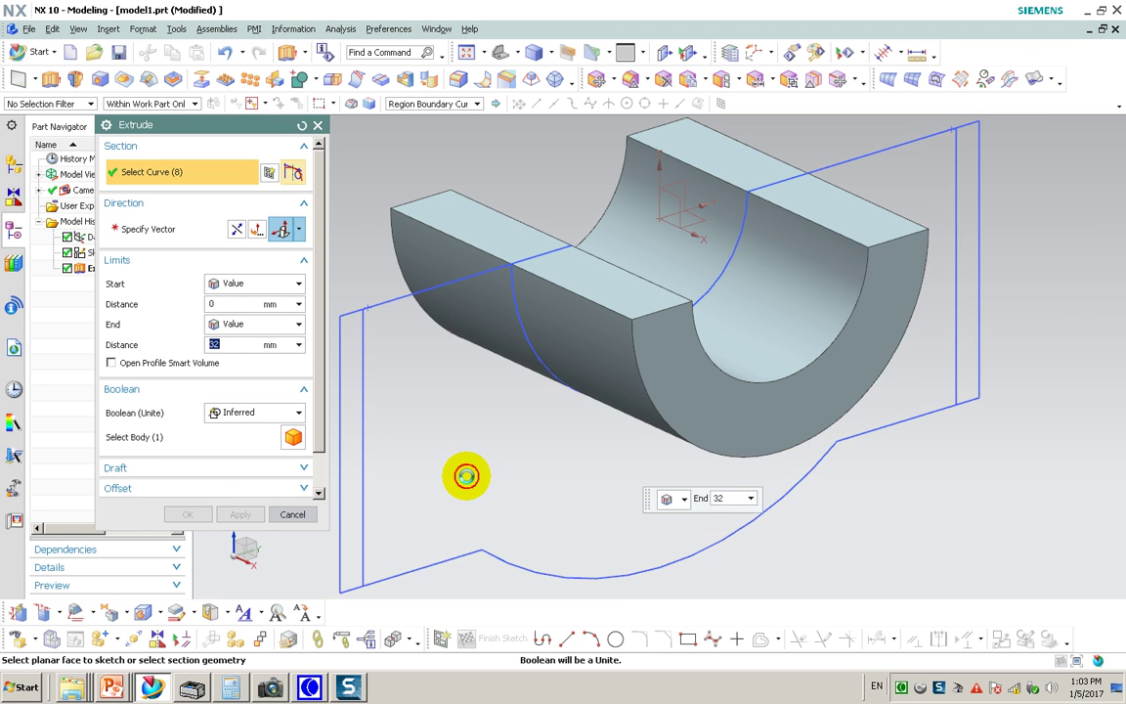
click(281, 284)
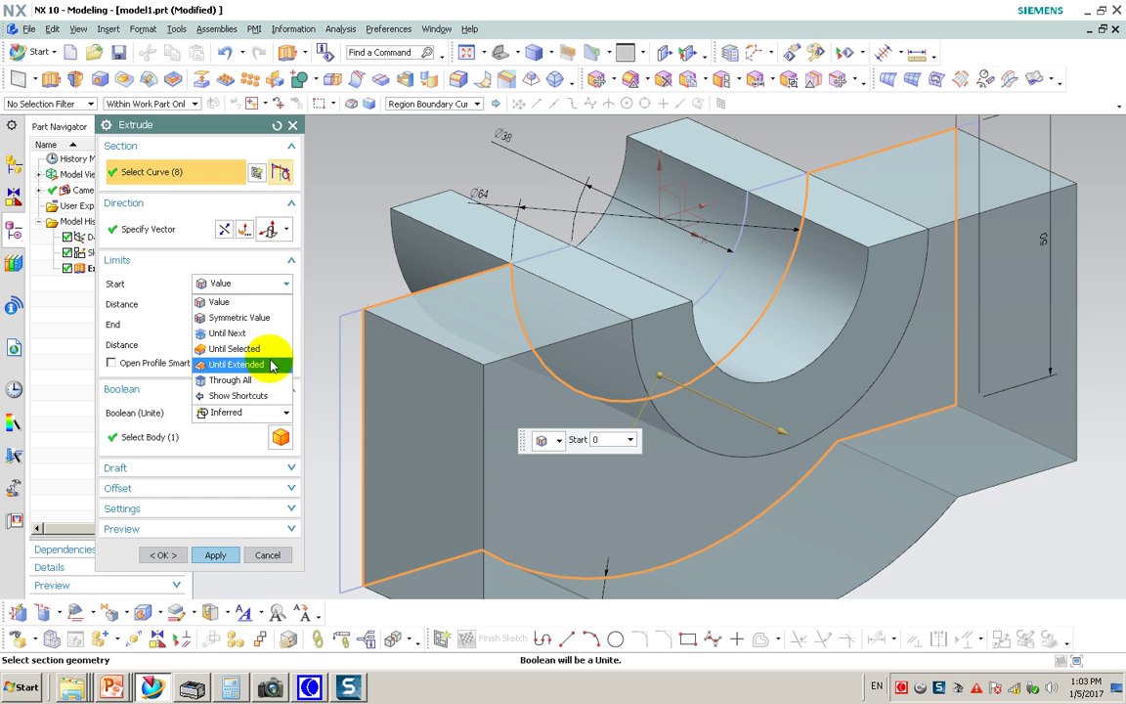
click(260, 327)
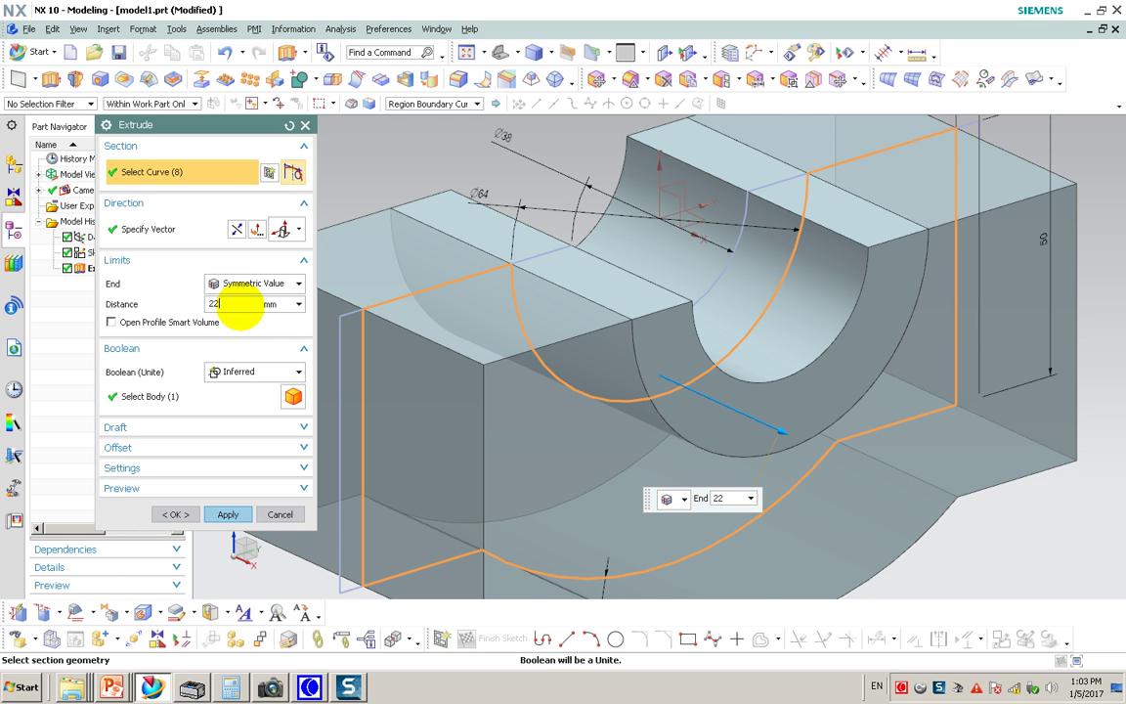
key(Return)
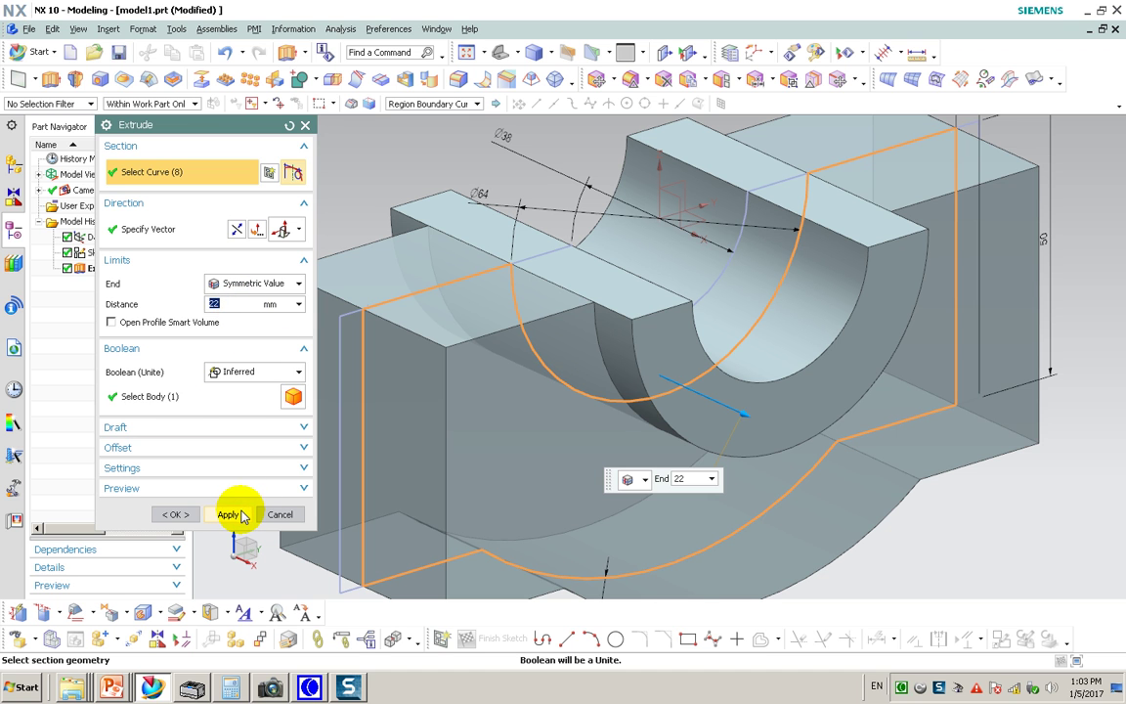
click(231, 515)
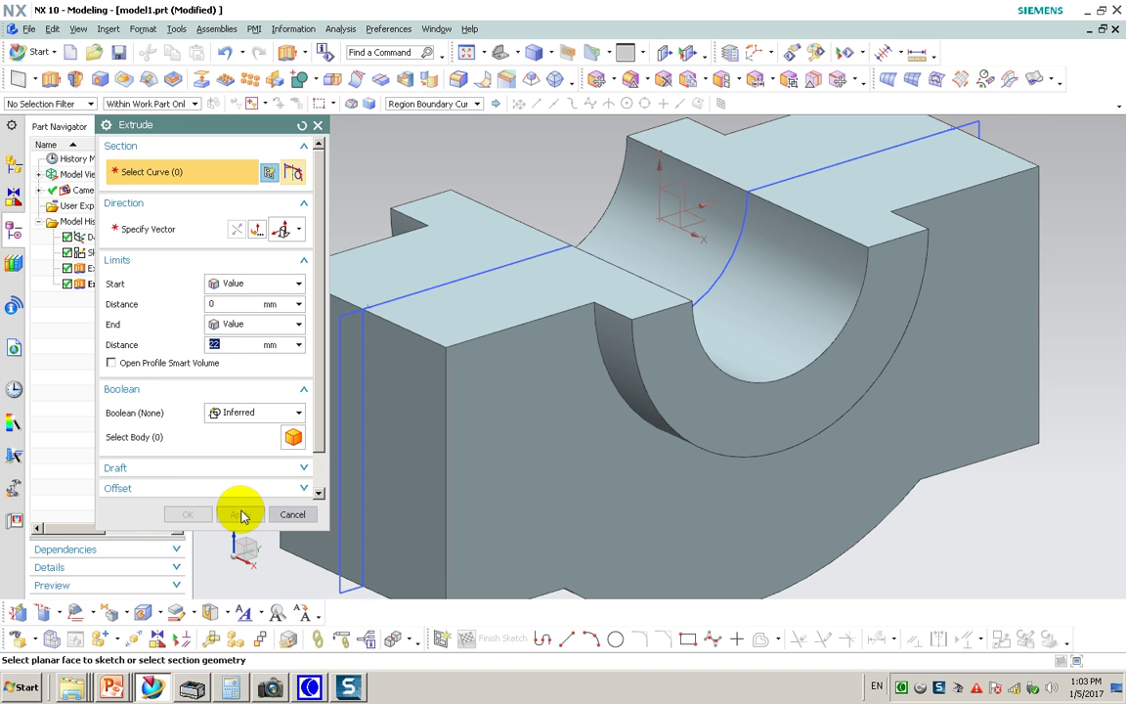
Extrude the left and right end strips symmetrically 5 mm, united into the block as end ribs
click(354, 397)
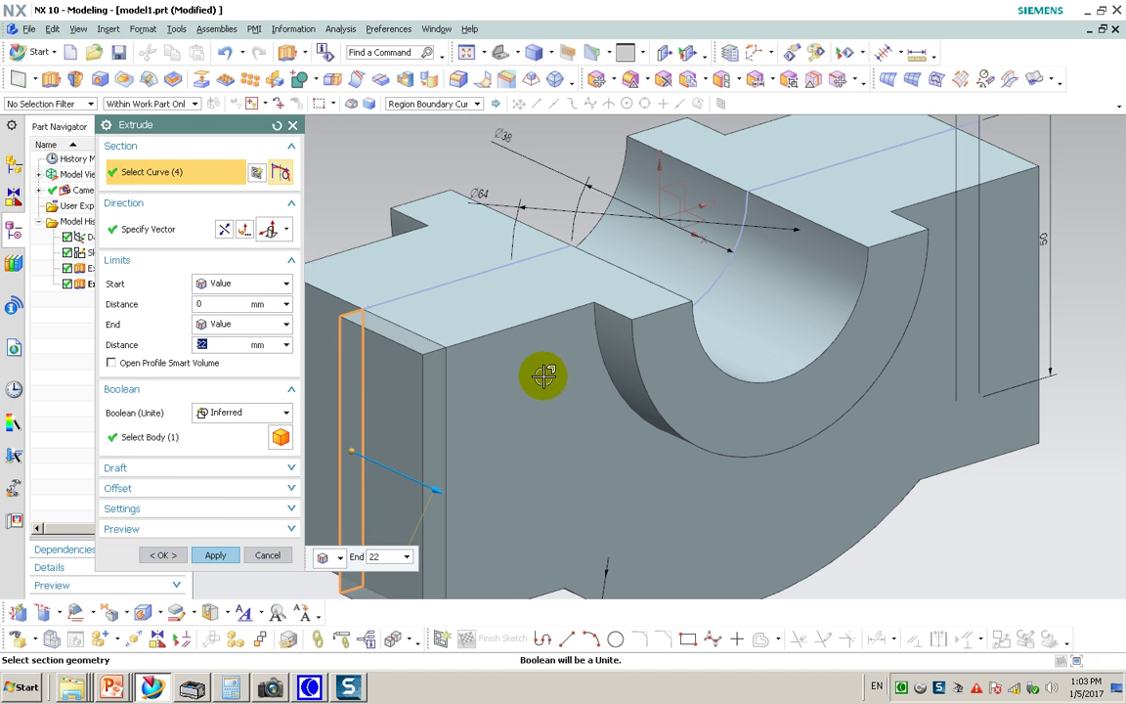
middle_drag(973, 232, 1006, 221)
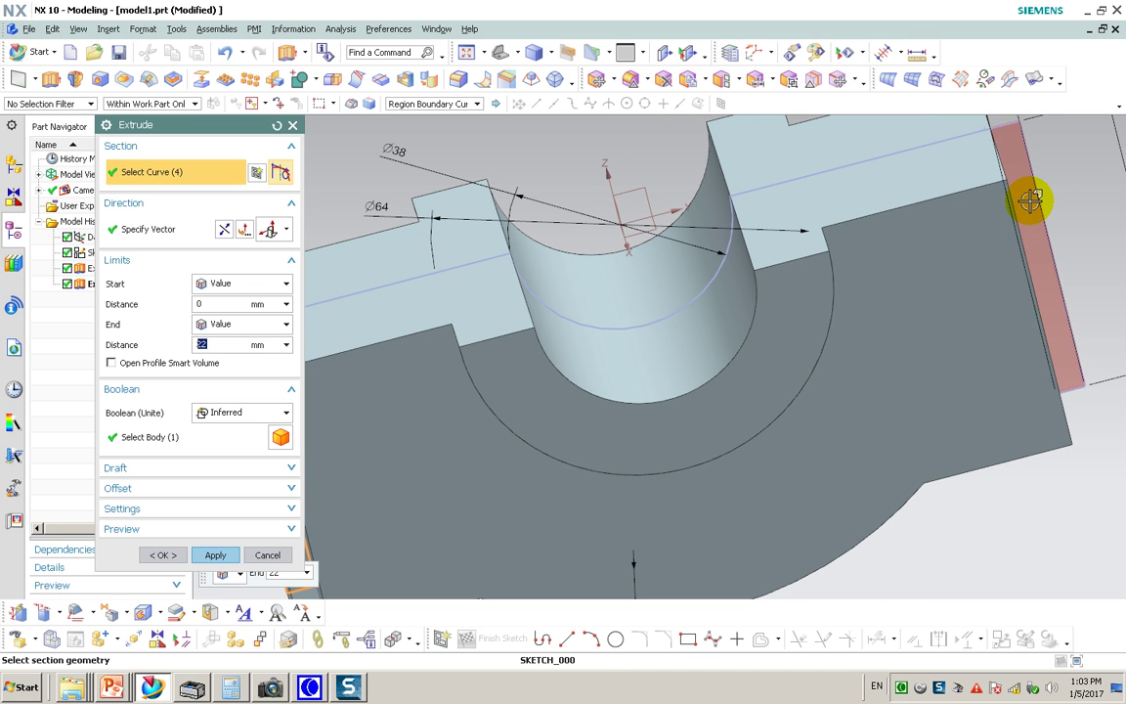
click(1032, 201)
click(234, 283)
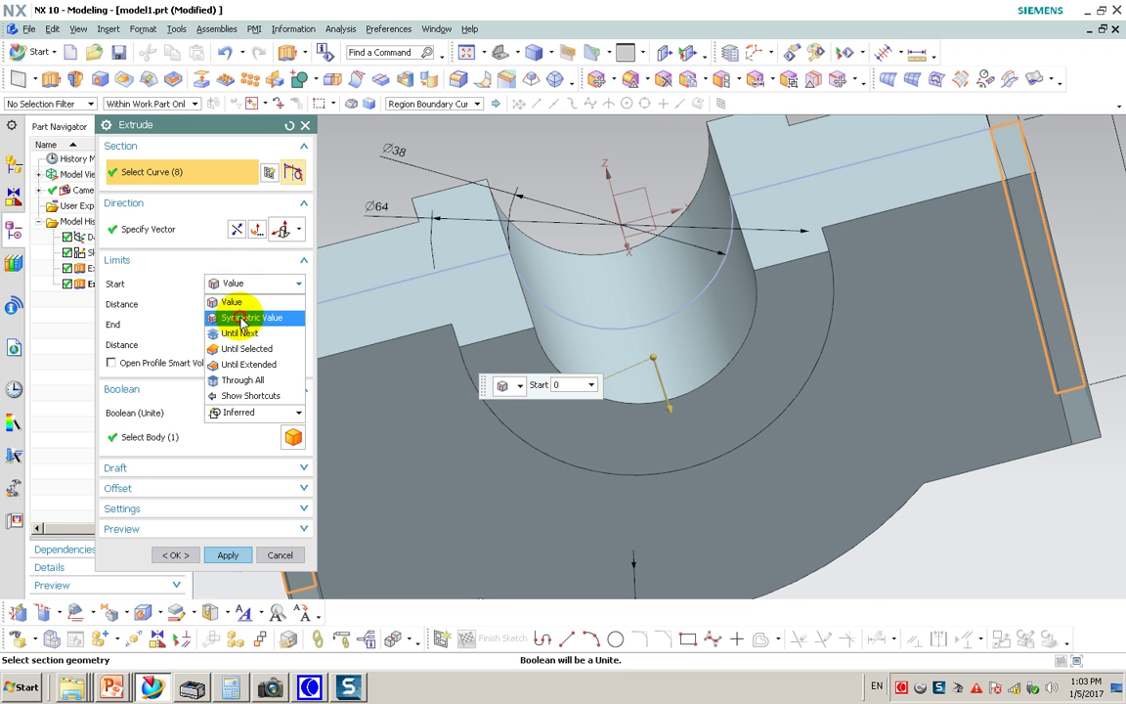
click(241, 319)
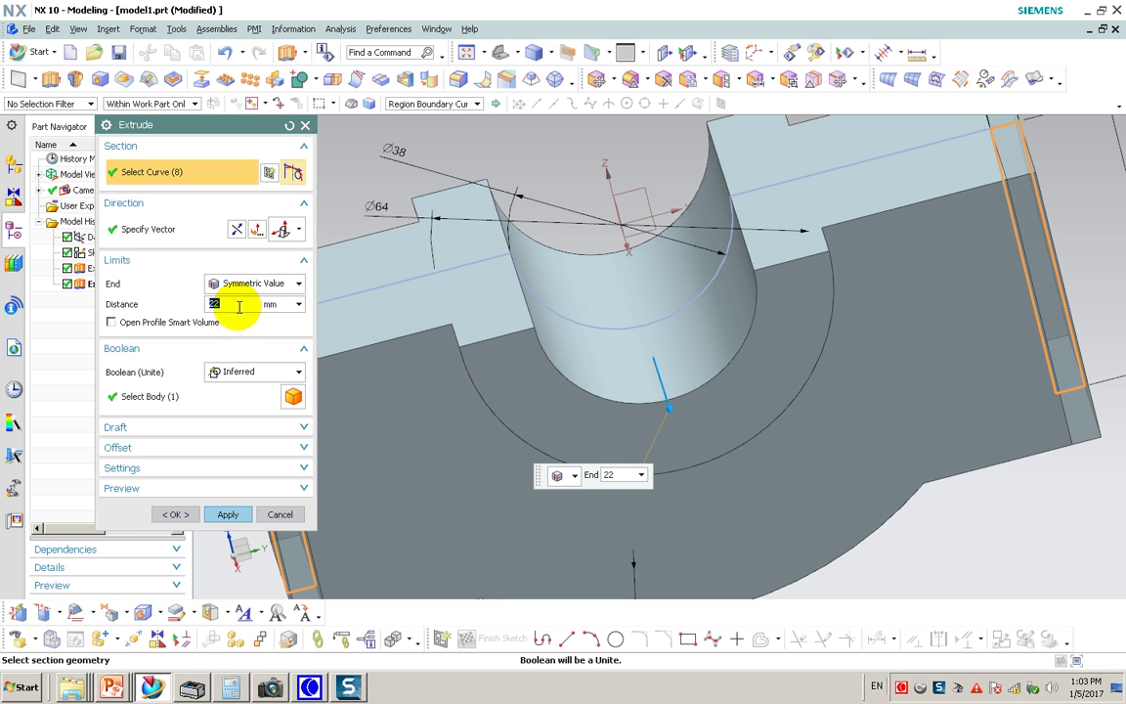
text(5)
key(Return)
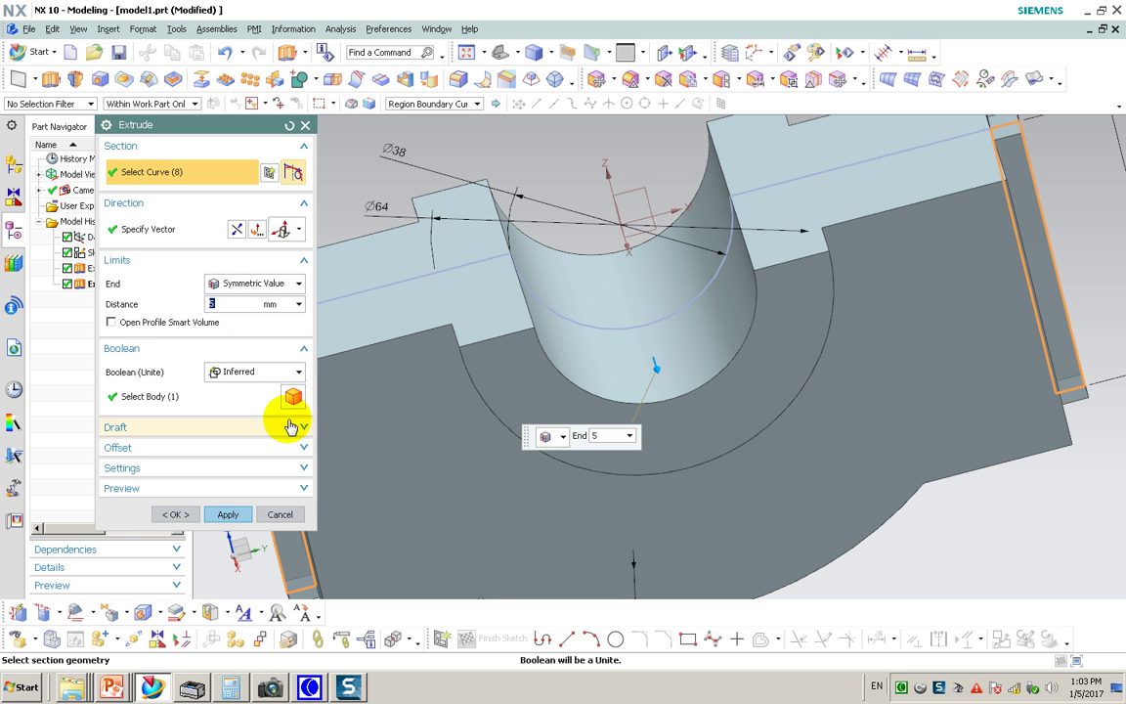
click(185, 515)
middle_drag(338, 456, 464, 418)
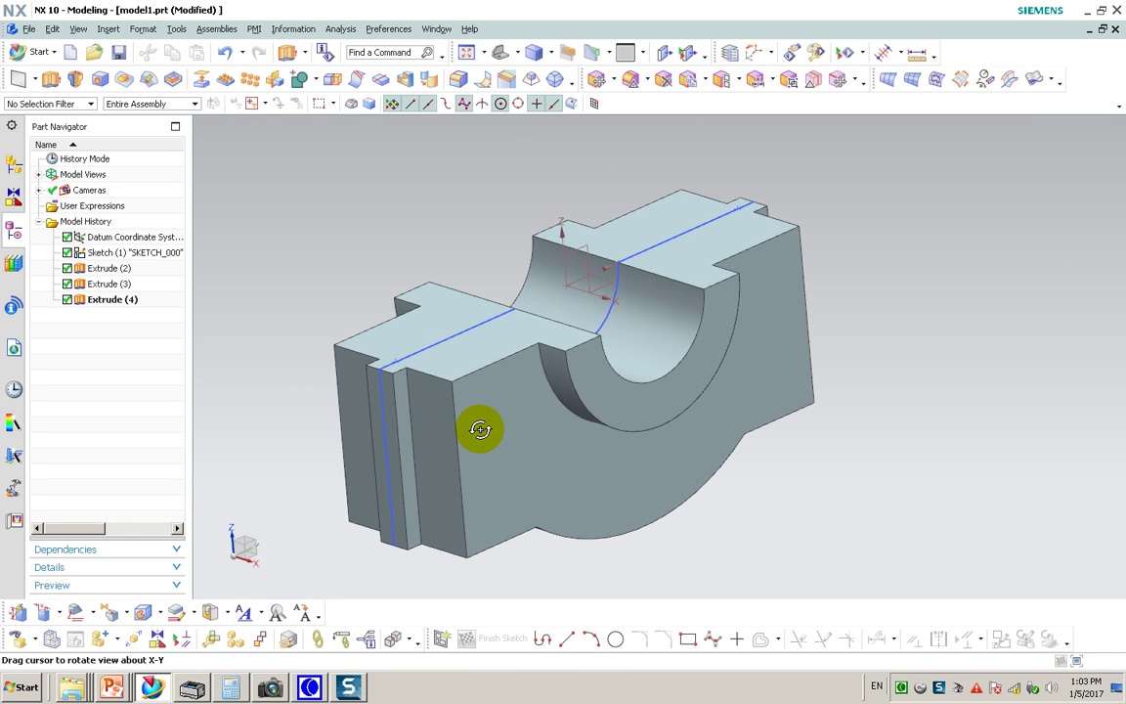
middle_drag(483, 426, 478, 427)
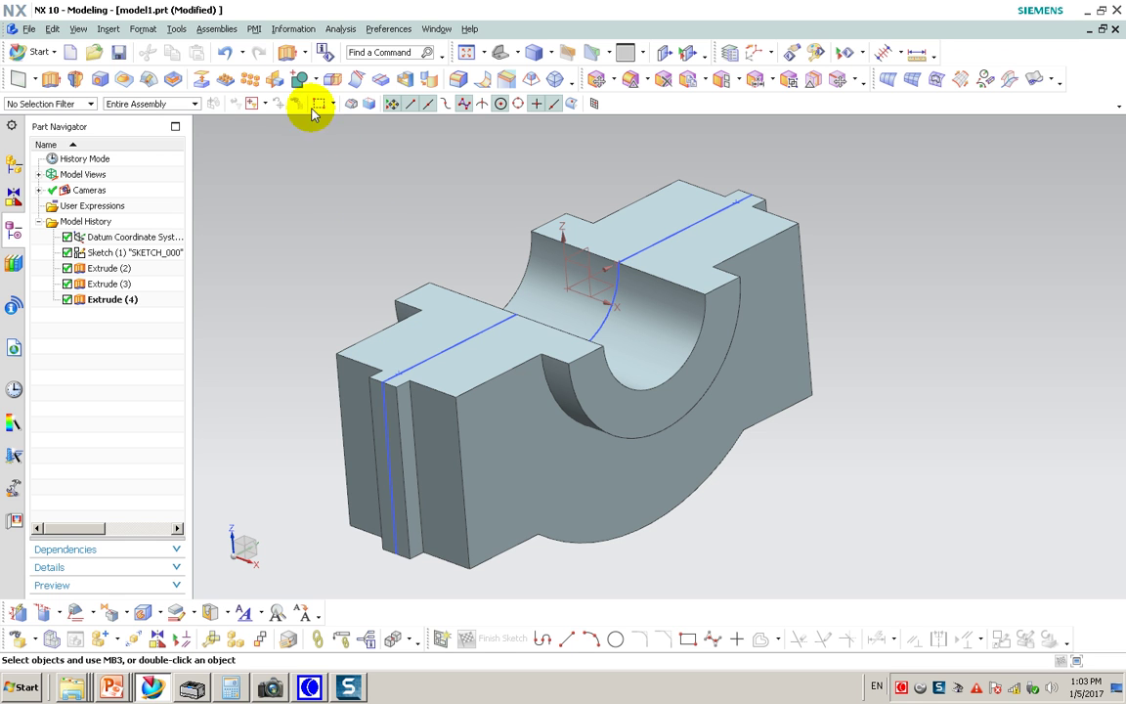
Sweep a 6 mm tube along the inner arc and subtract it from the block as the oil groove
click(109, 28)
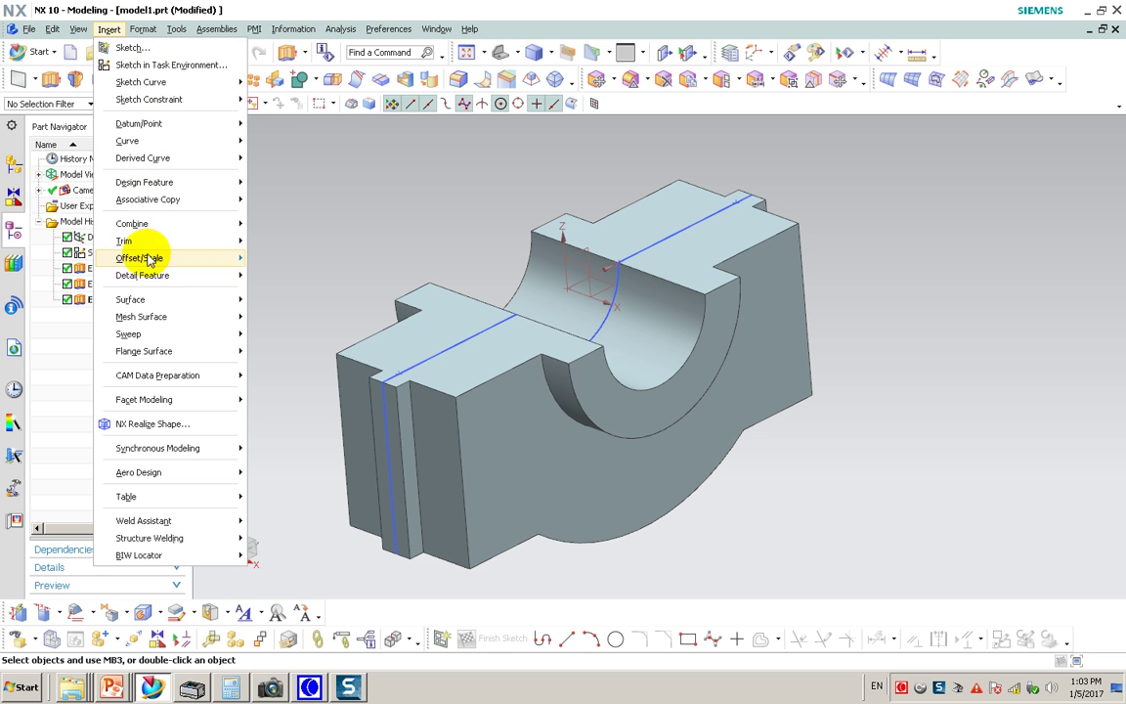
click(157, 335)
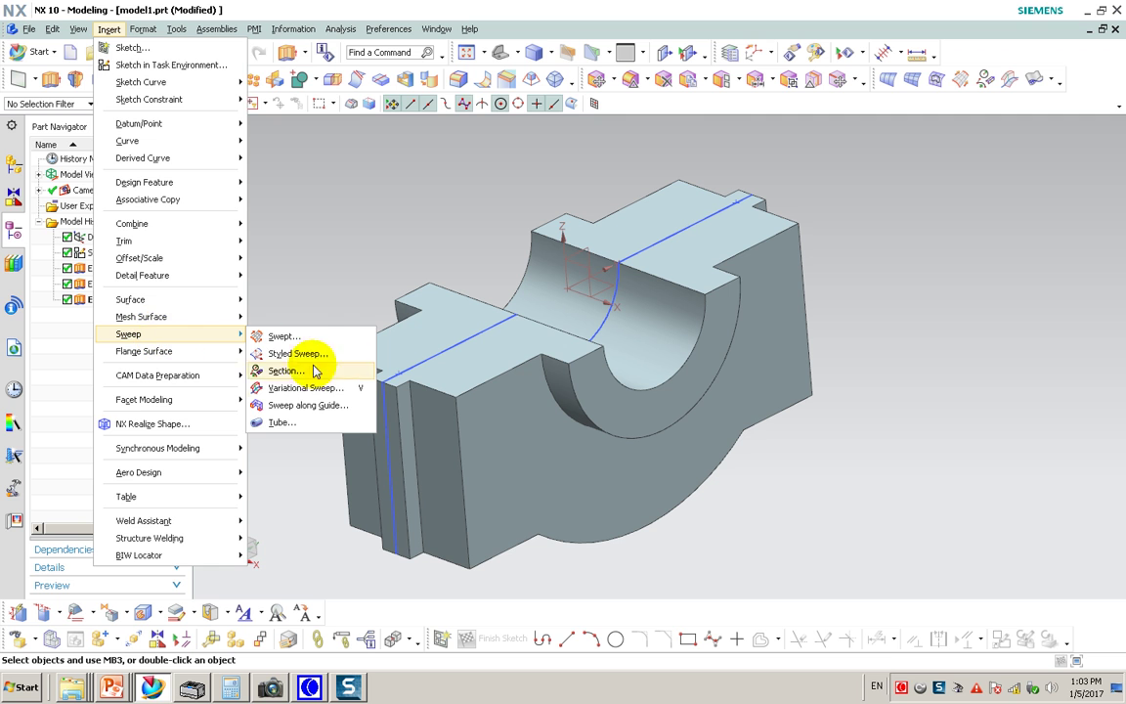
click(328, 423)
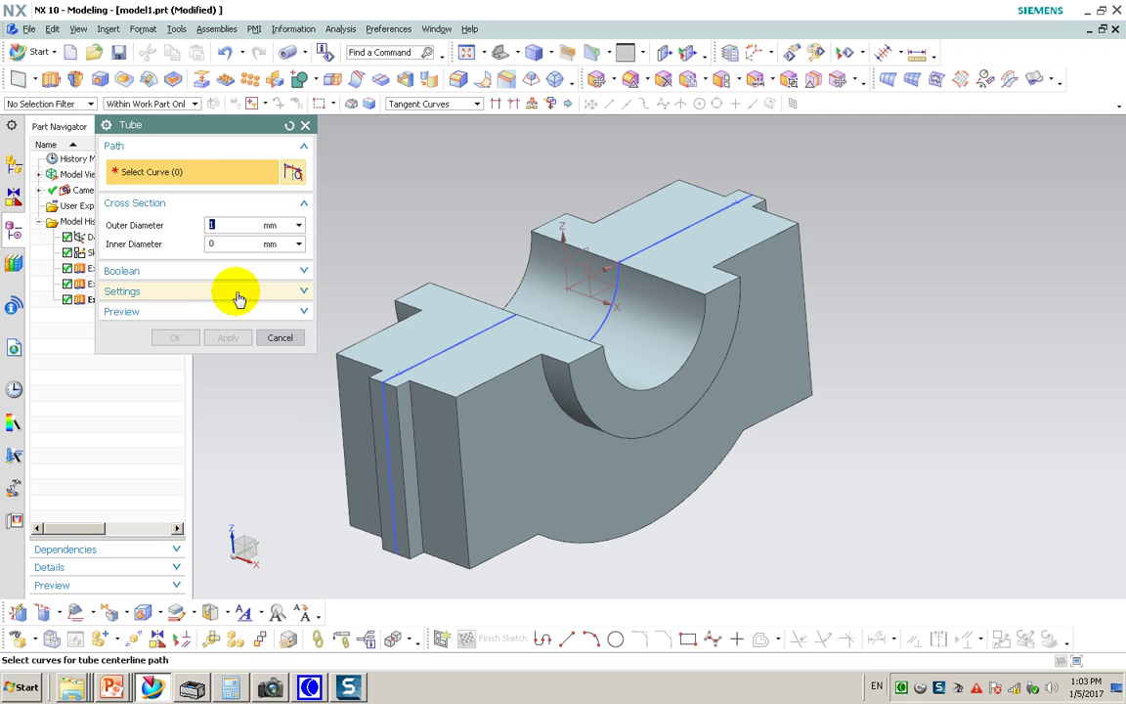
click(598, 323)
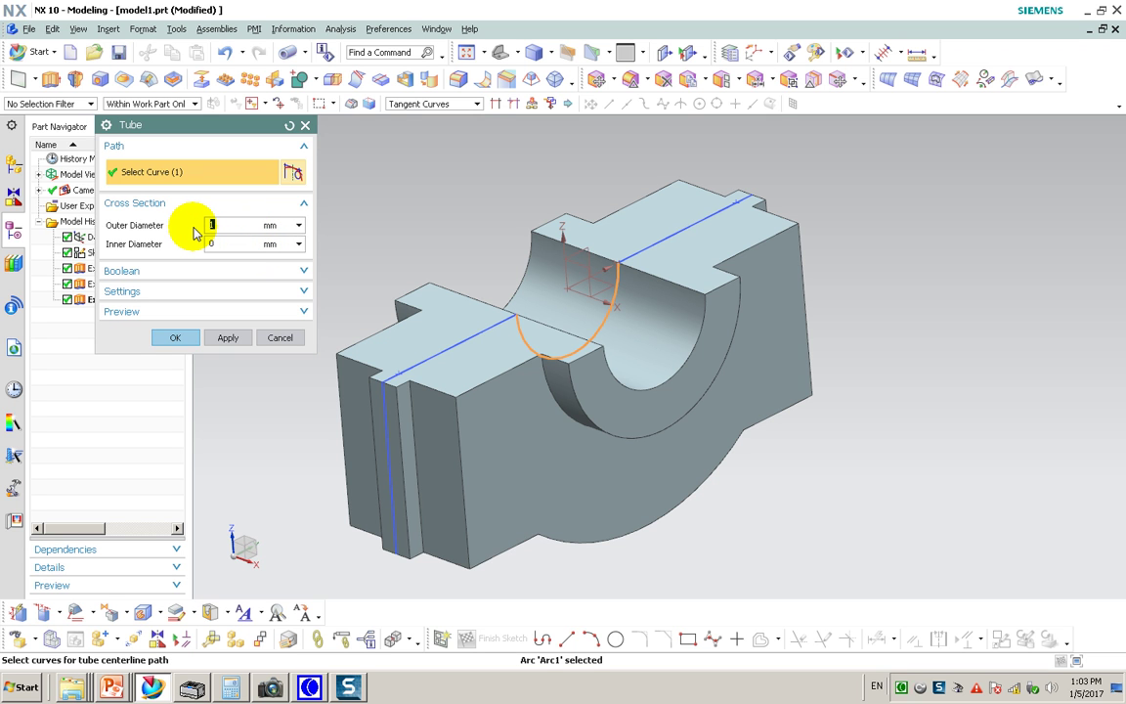
text(6)
click(252, 271)
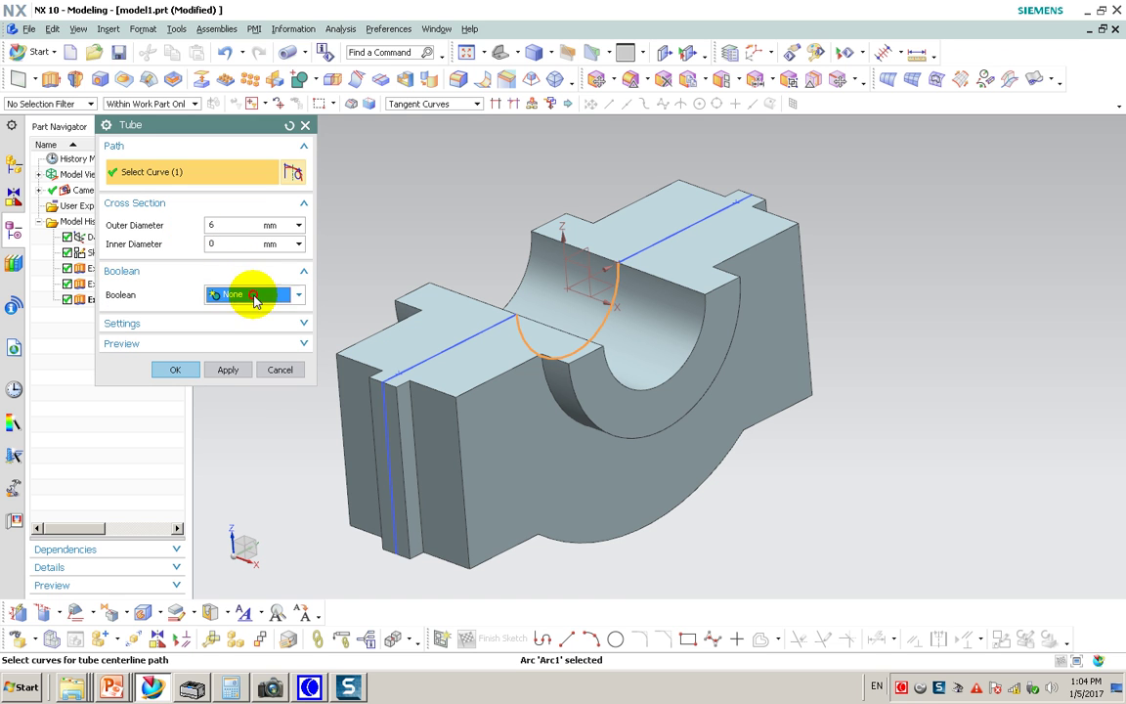
click(254, 297)
click(239, 344)
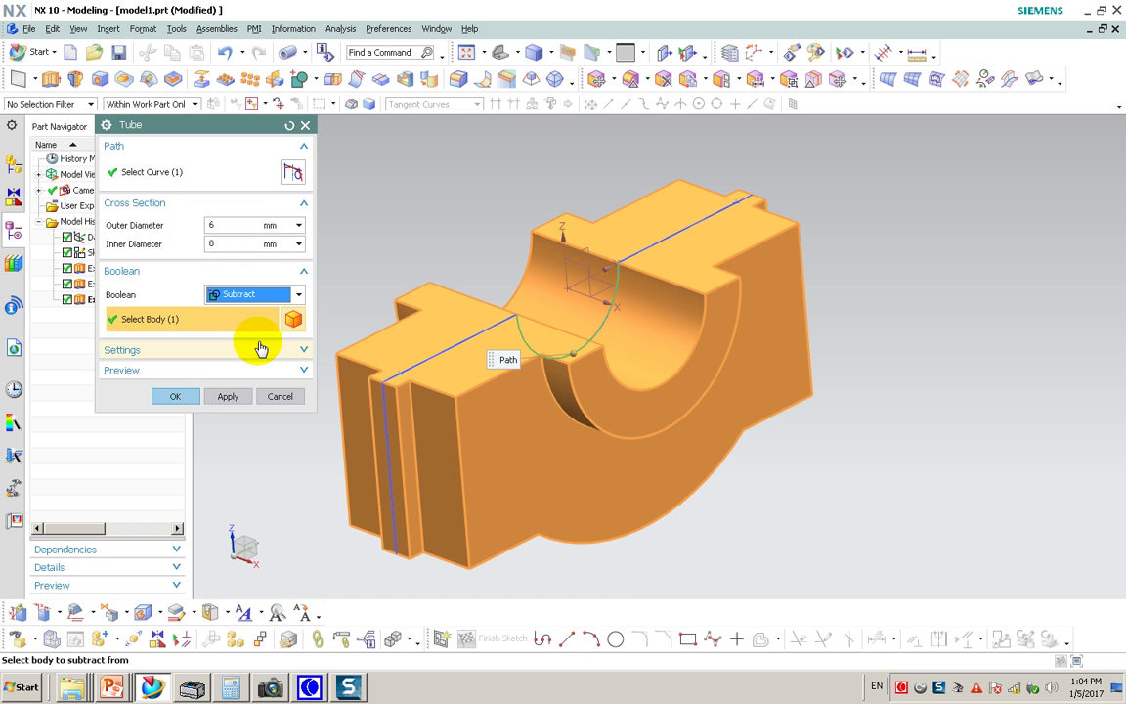
click(178, 397)
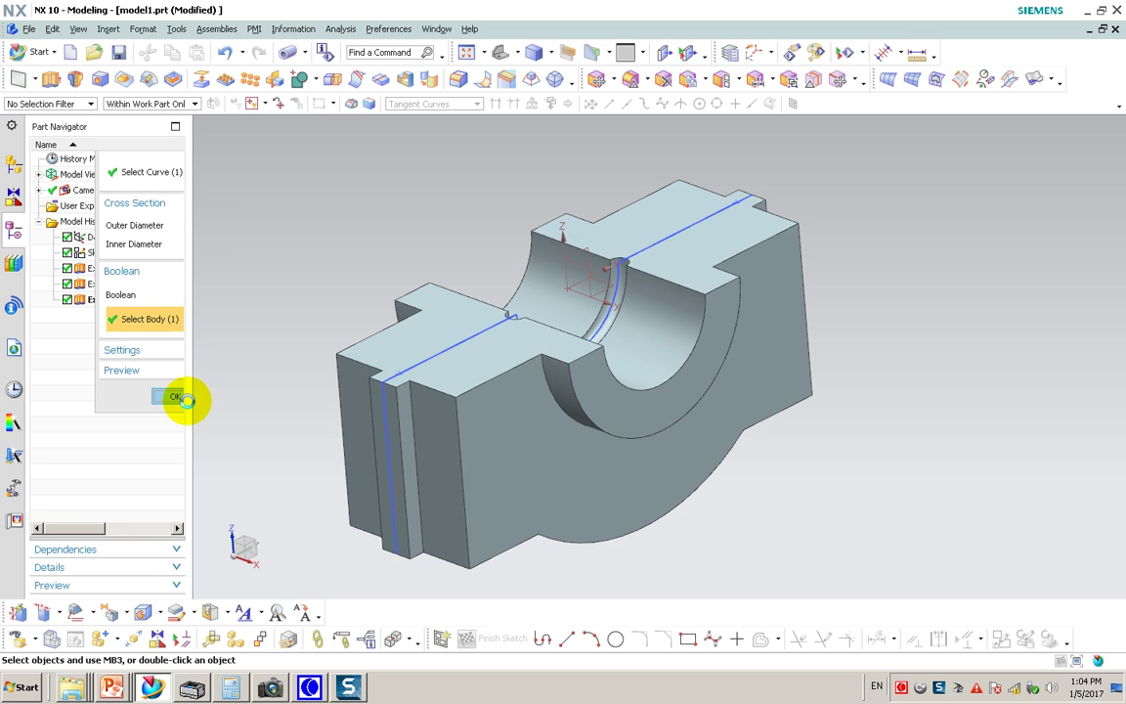
mouse_move(495, 389)
middle_down()
mouse_move(430, 370)
mouse_move(439, 380)
middle_up()
Start a Hole with reset default settings and sketch its point on the left shoulder's top face
click(108, 29)
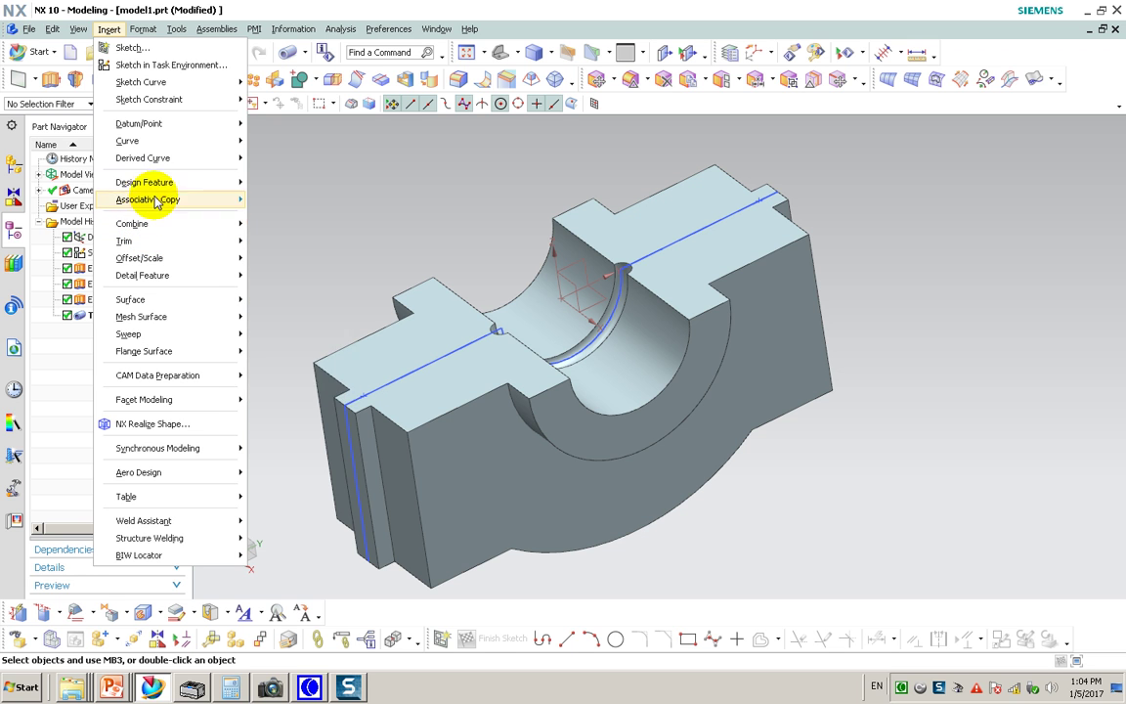
mouse_move(144, 181)
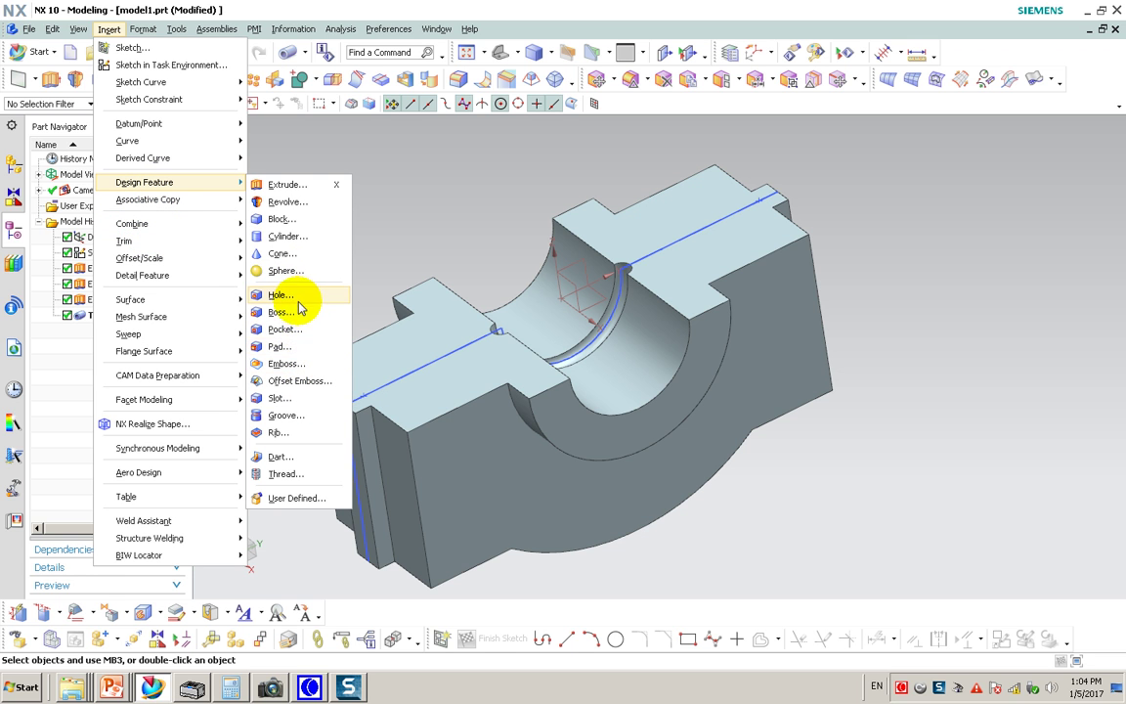
click(297, 297)
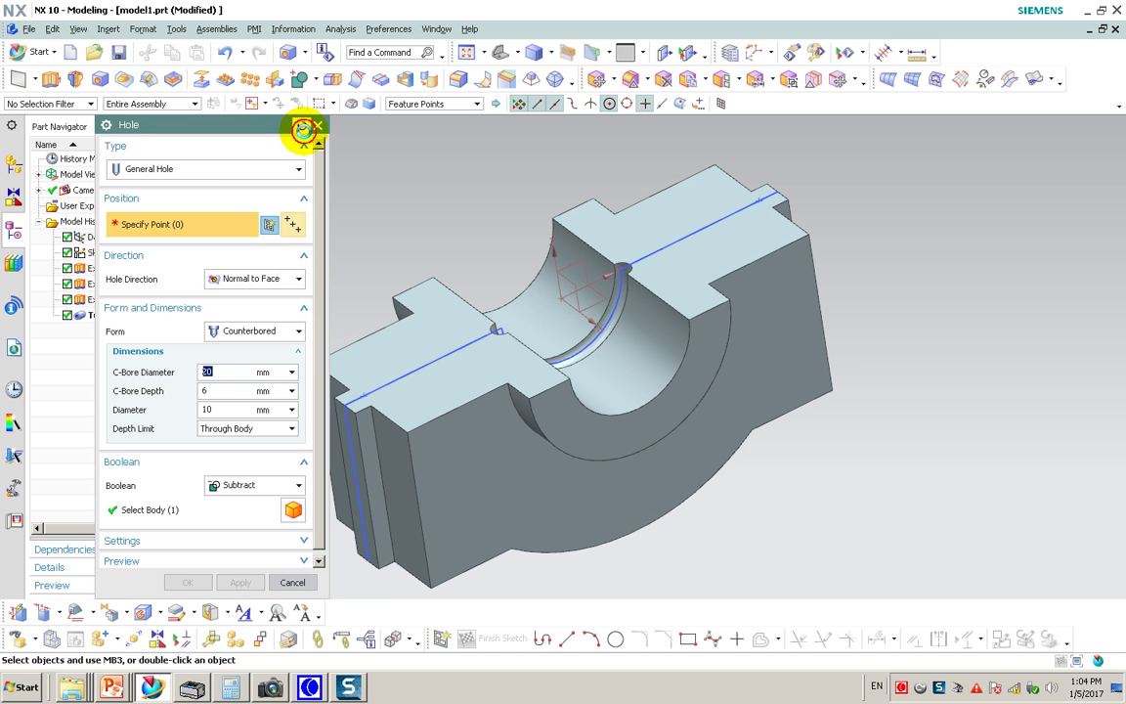
click(302, 126)
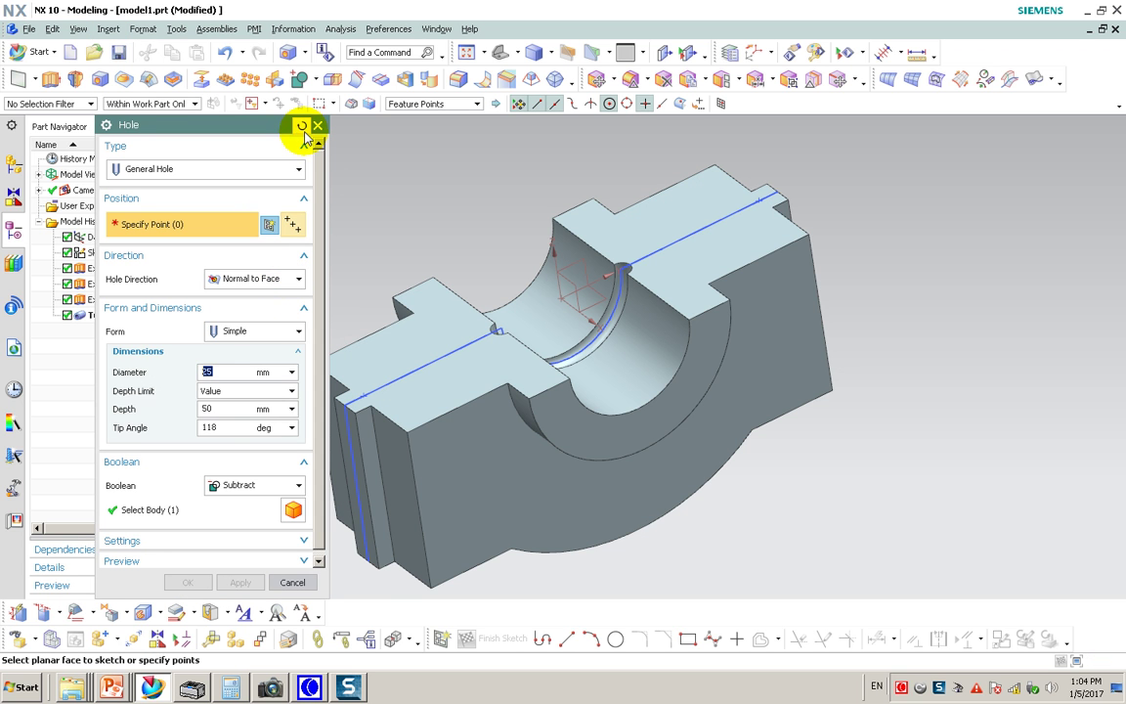
click(417, 337)
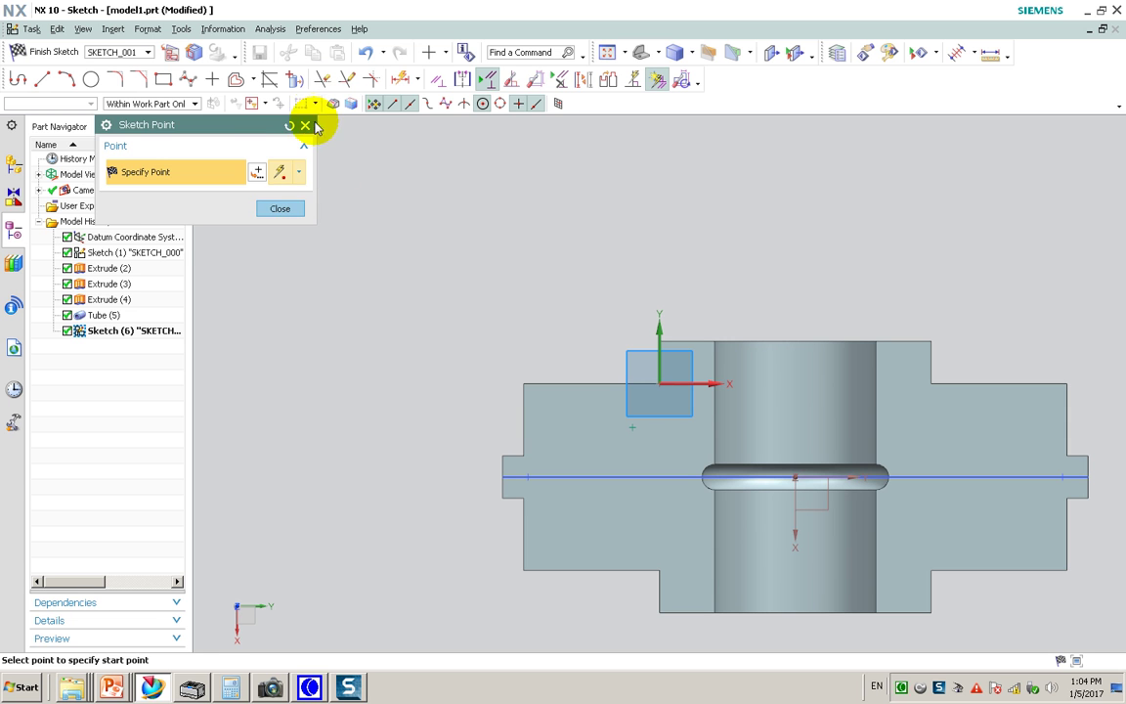
Place a hole centre point on the left shoulder face
drag(252, 125, 272, 184)
click(327, 188)
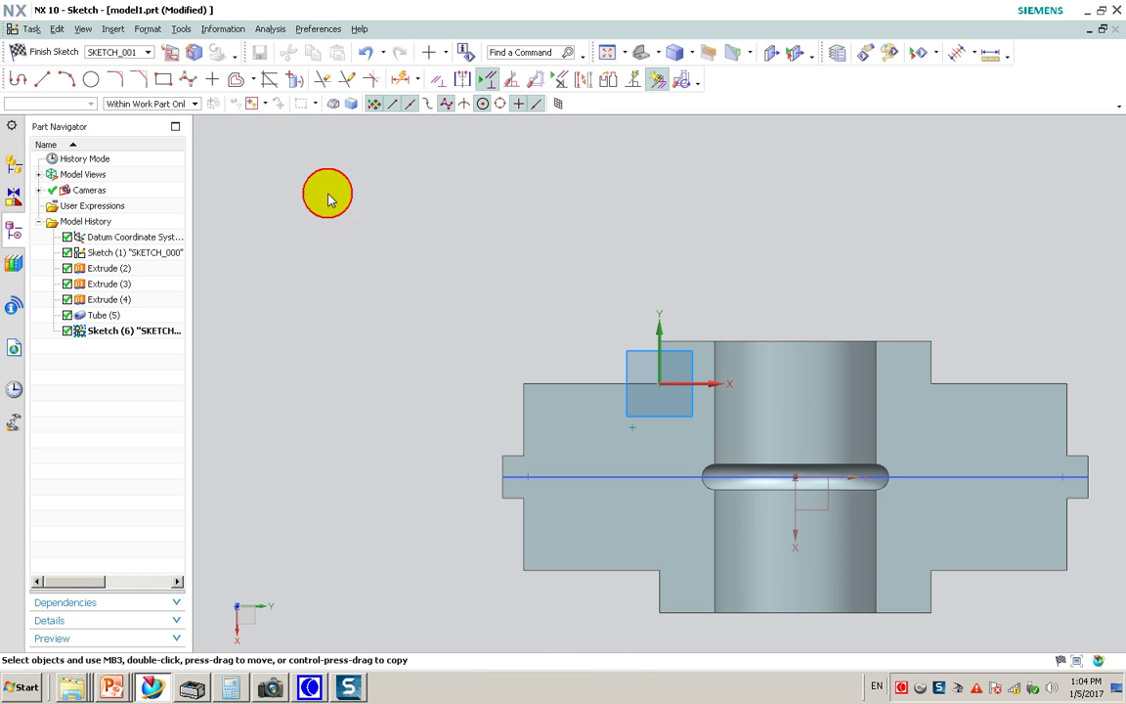
click(616, 437)
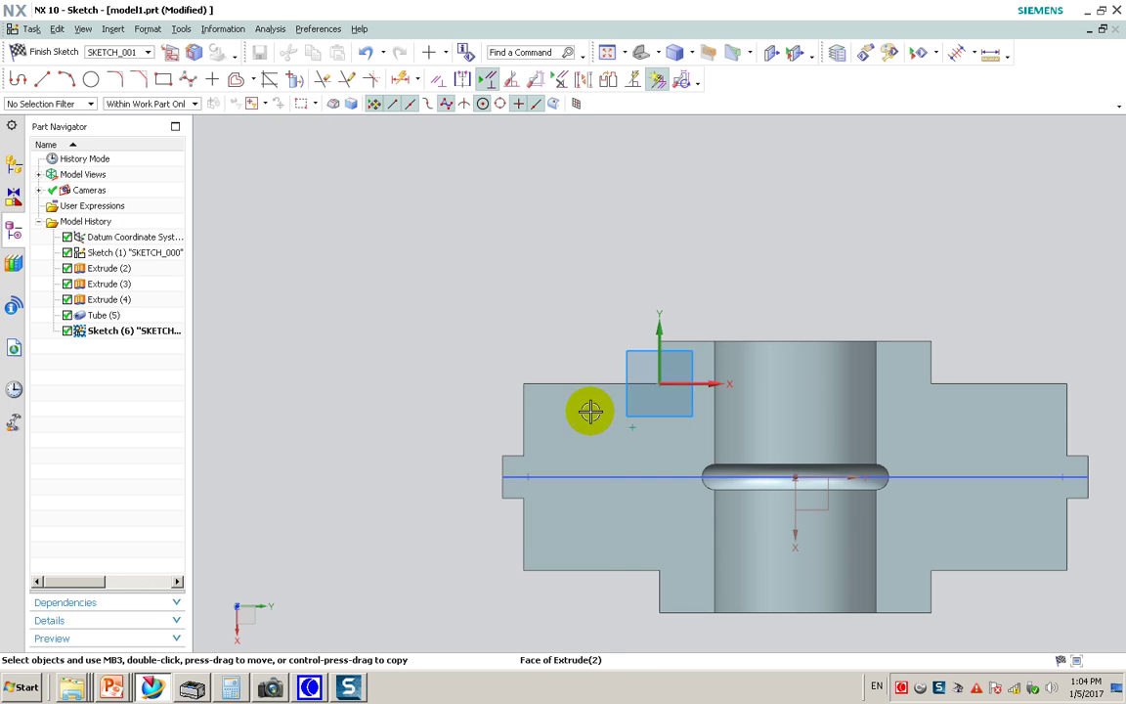
Mirror the hole point across the vertical axis onto the right shoulder
click(253, 84)
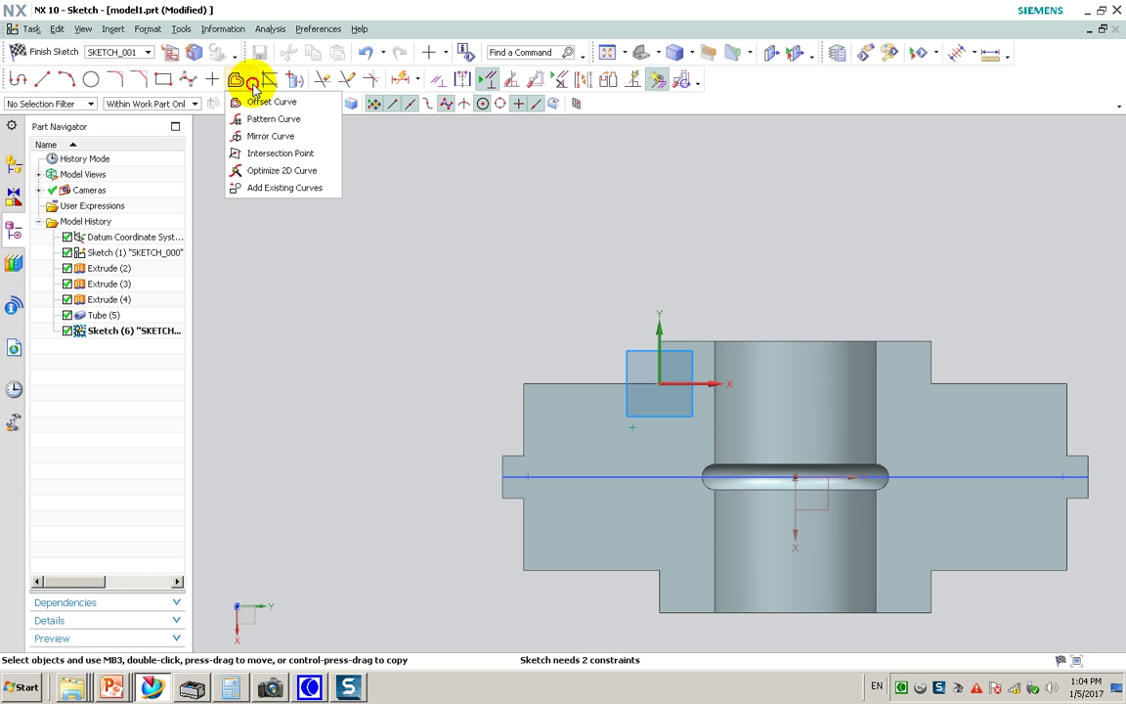
click(268, 137)
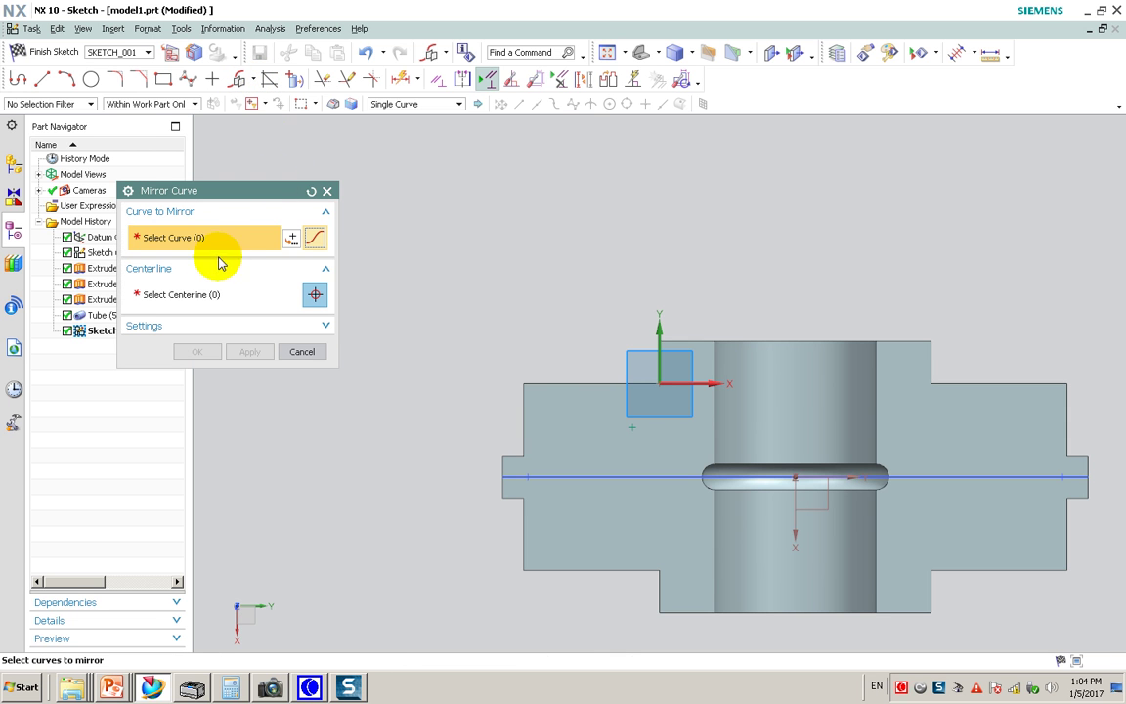
click(214, 297)
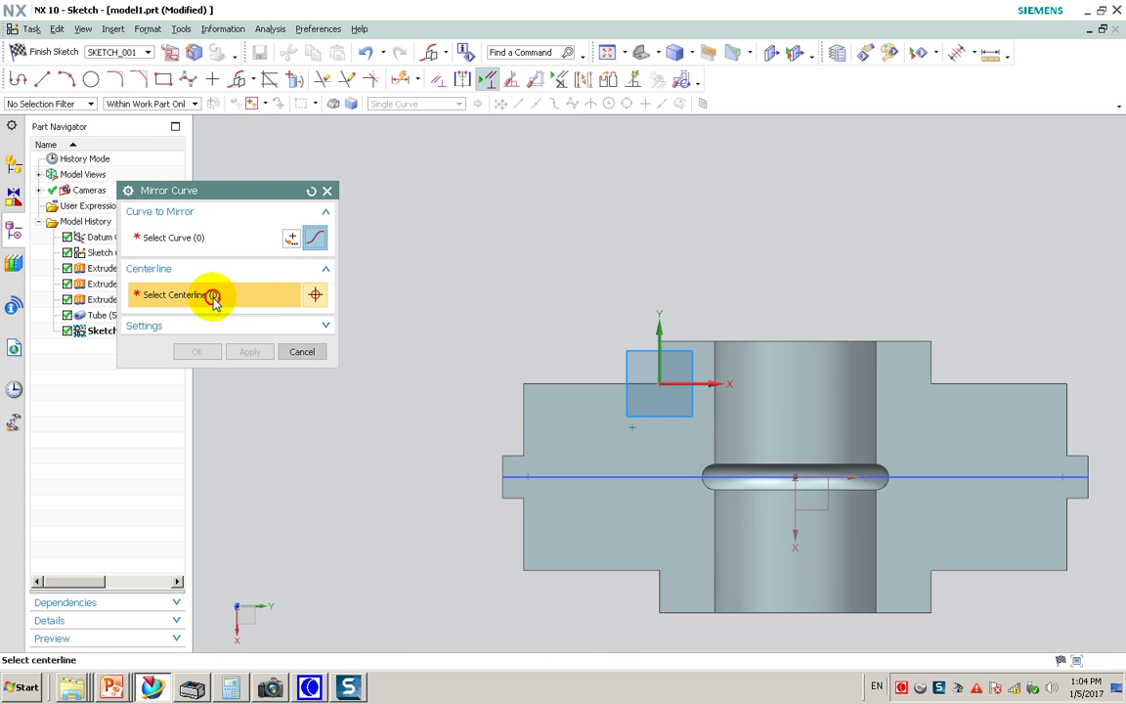
click(790, 520)
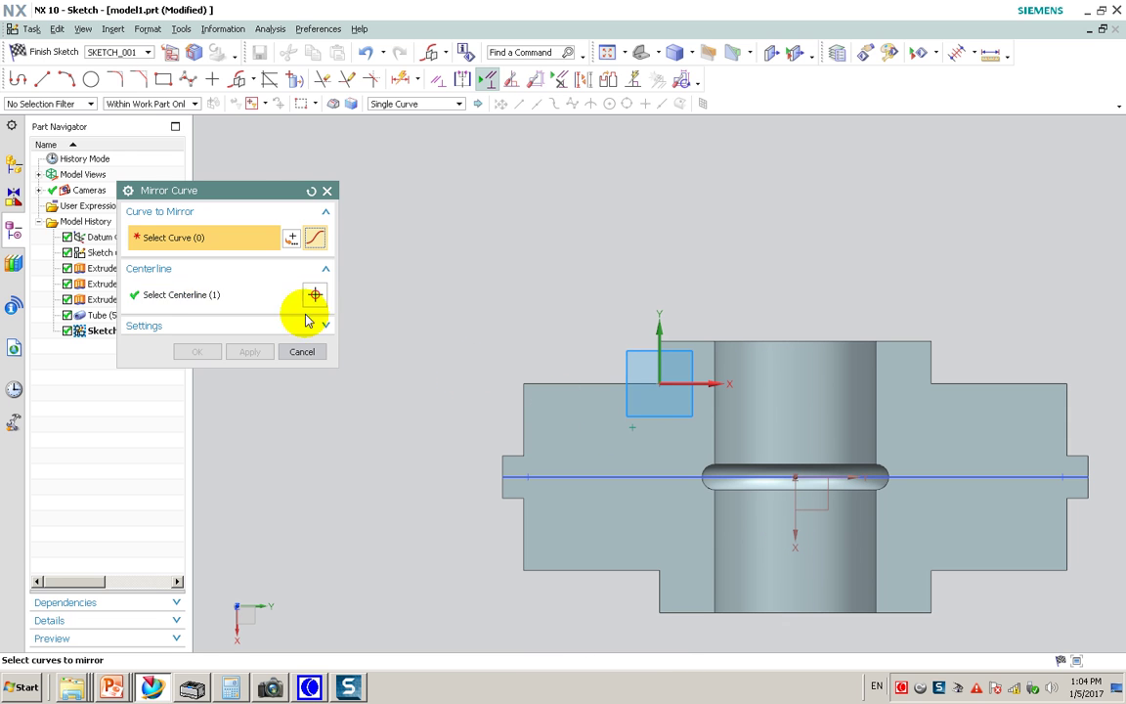
click(632, 431)
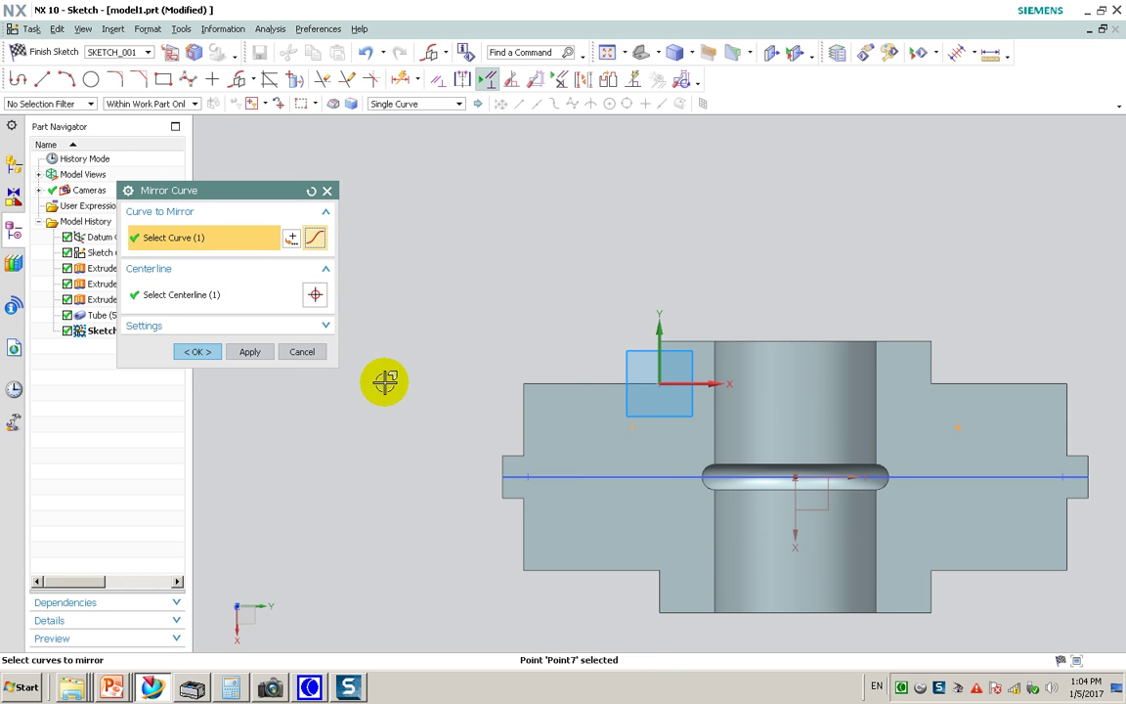
click(199, 352)
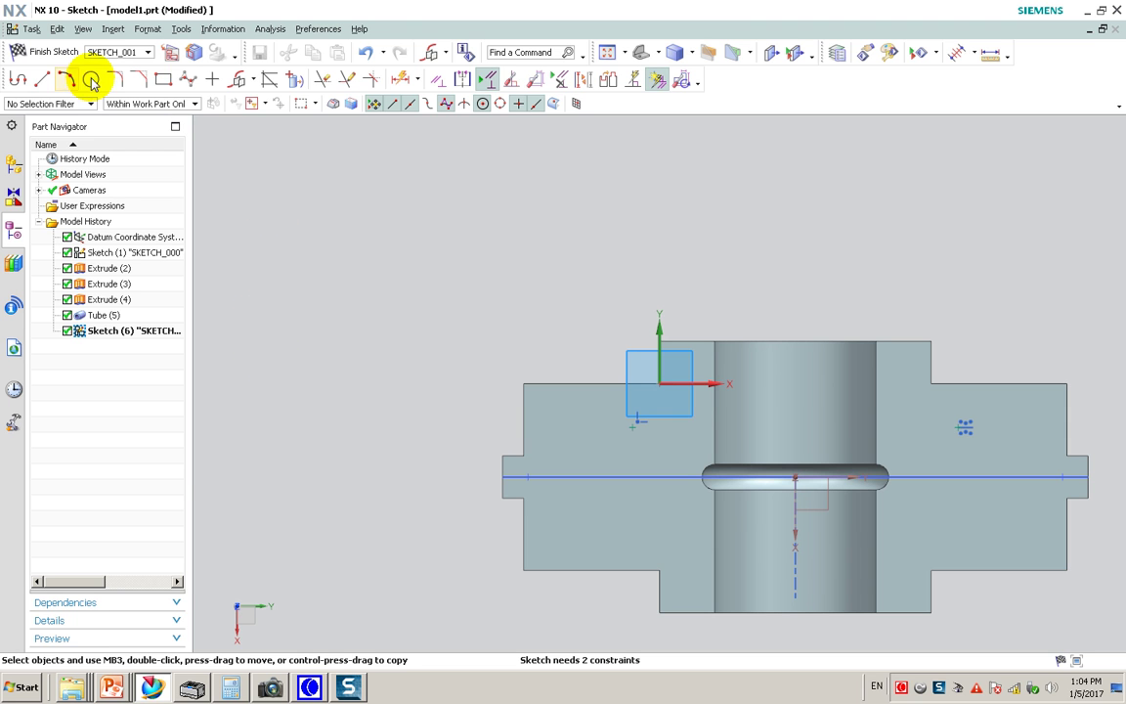
Dimension the two hole points 88 apart horizontally with an Inferred rapid dimension
click(400, 78)
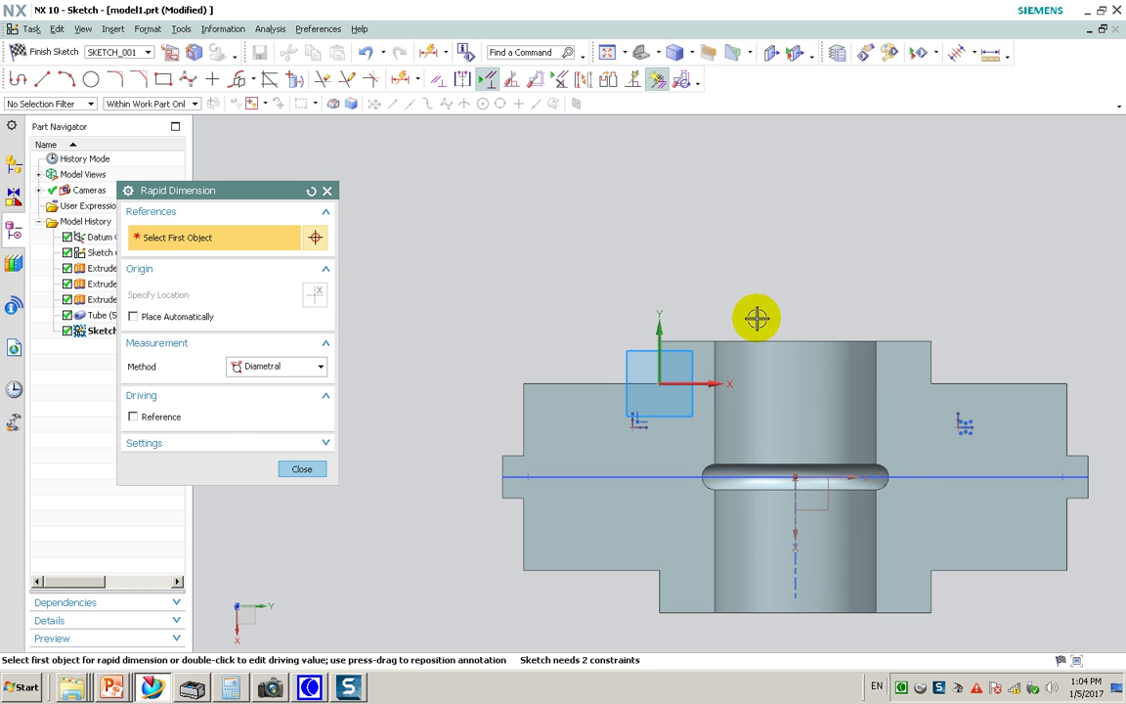
click(291, 375)
click(290, 382)
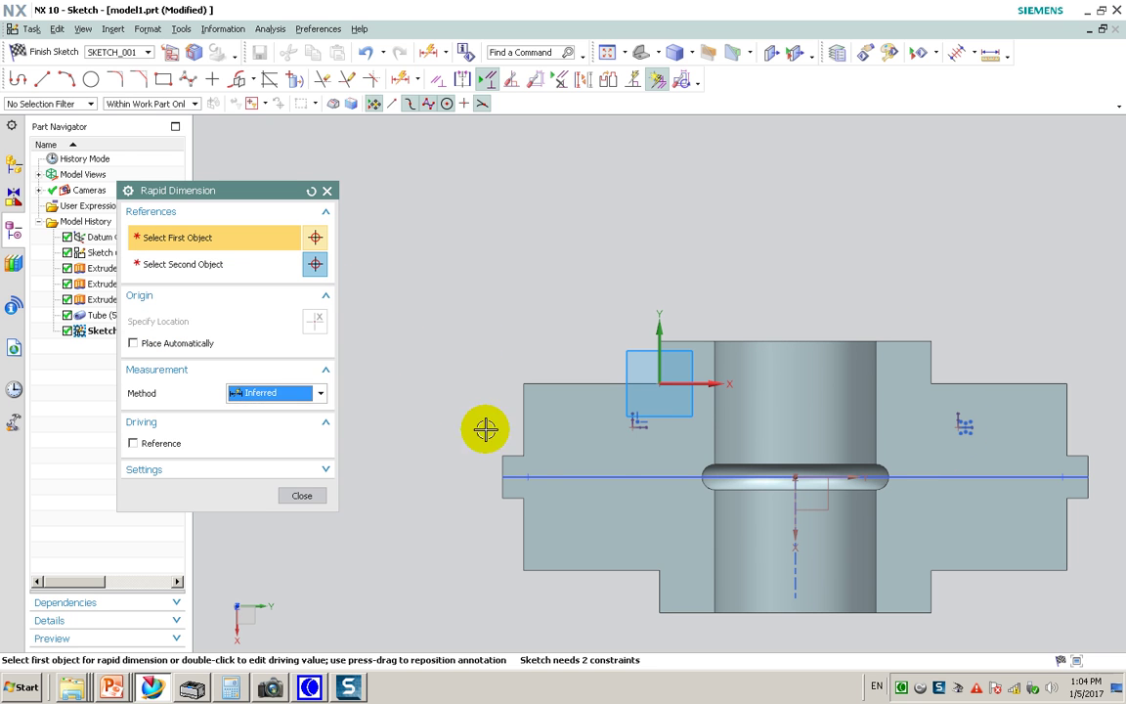
click(634, 431)
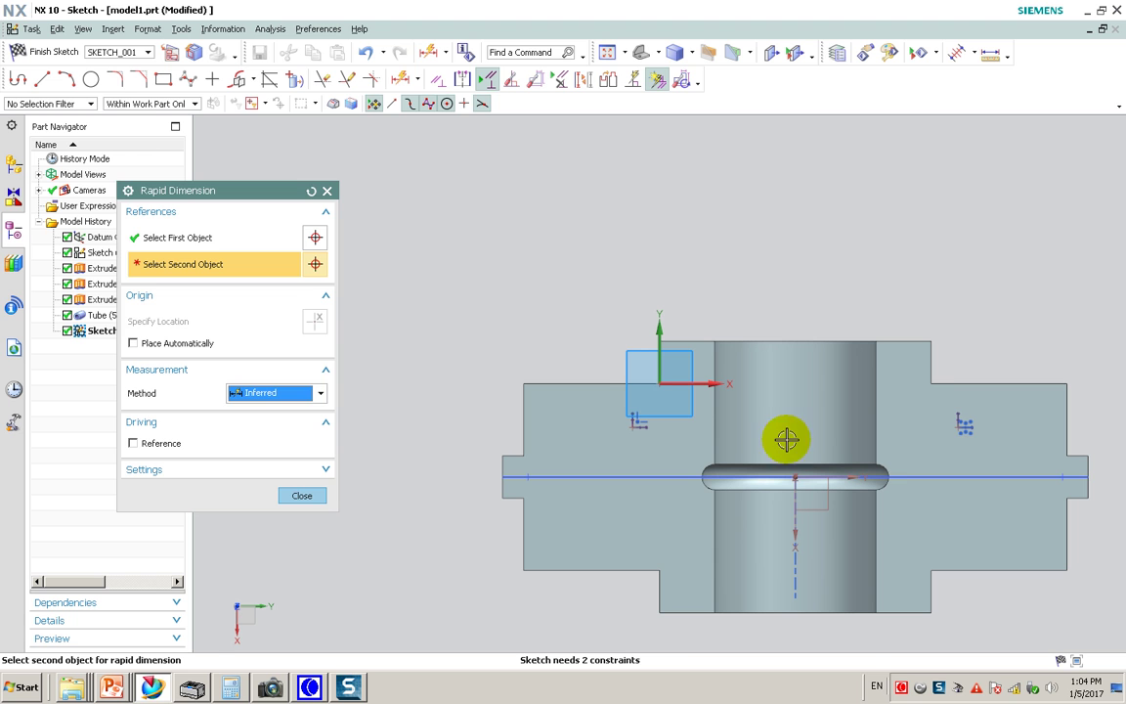
click(958, 429)
click(794, 270)
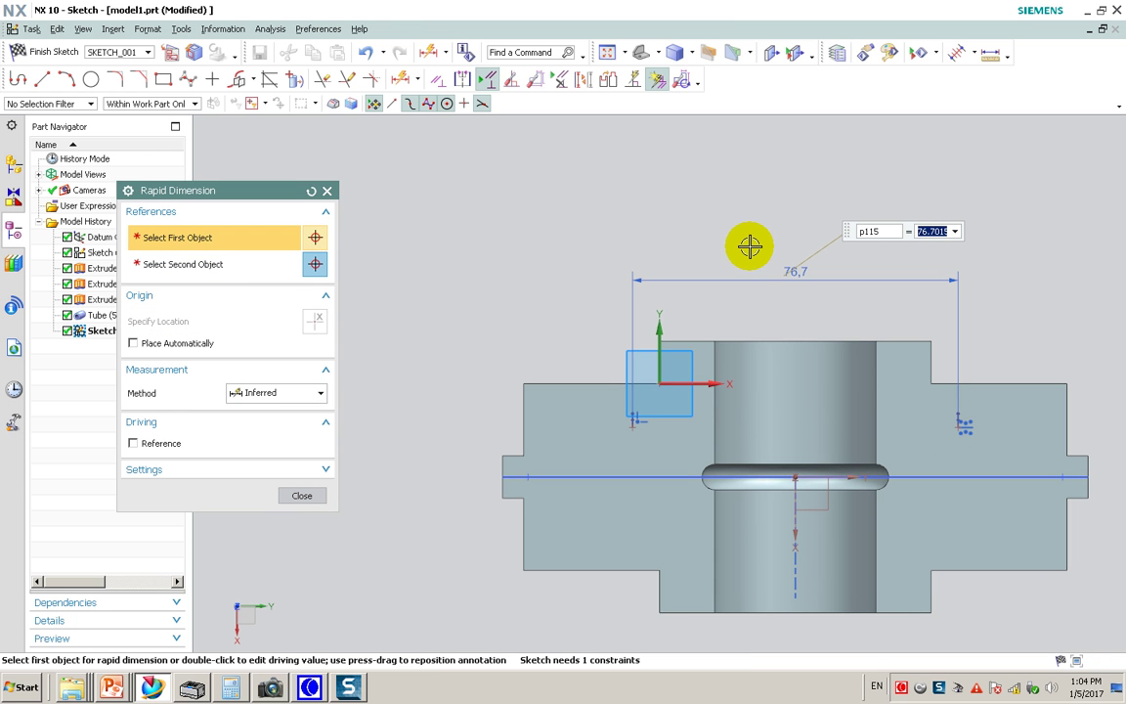
key(Return)
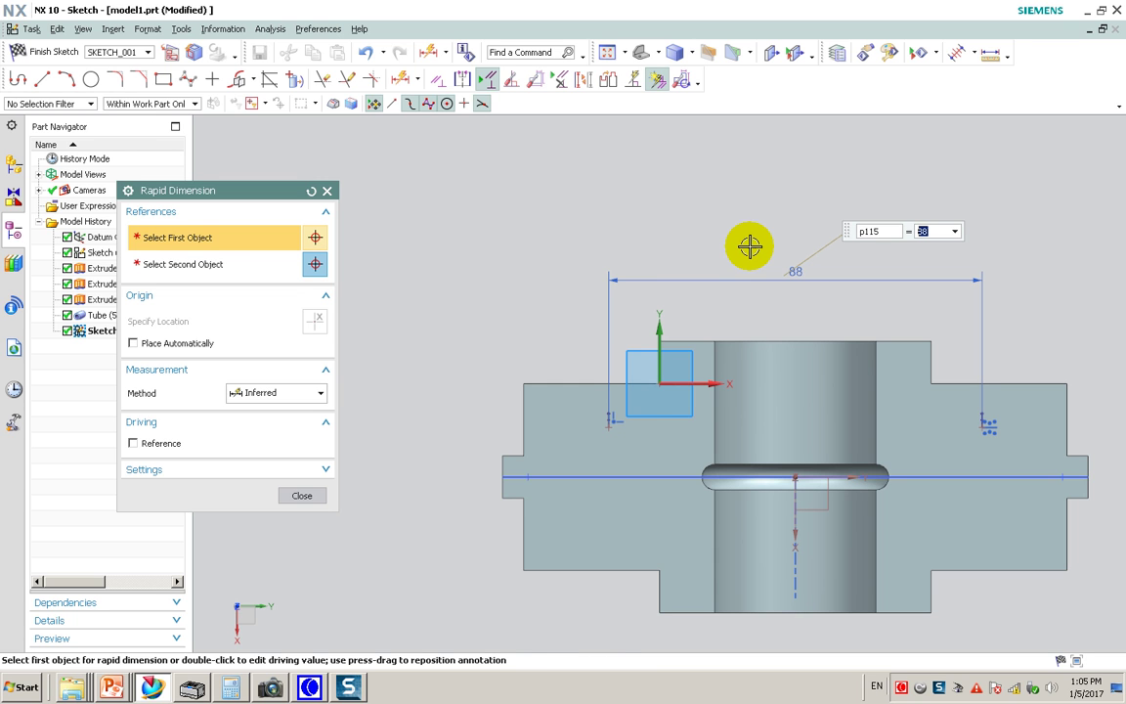
click(318, 496)
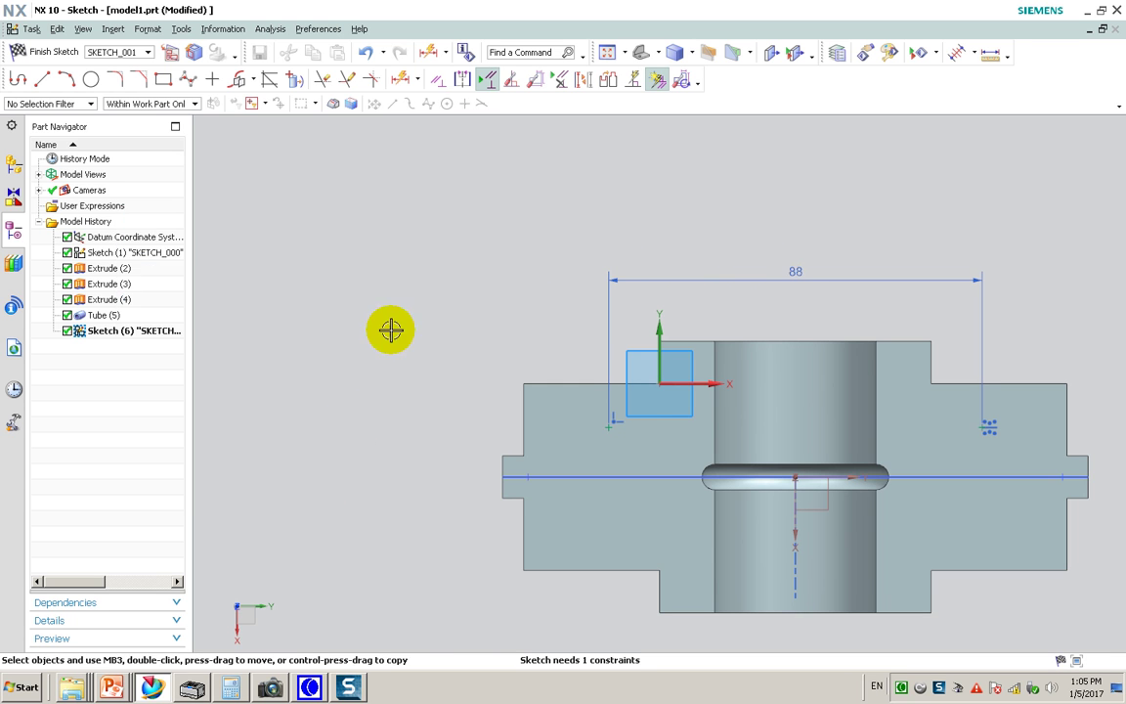
Try a Coincident constraint putting the left point on the horizontal line, dismissing the overconstraint warning
click(437, 81)
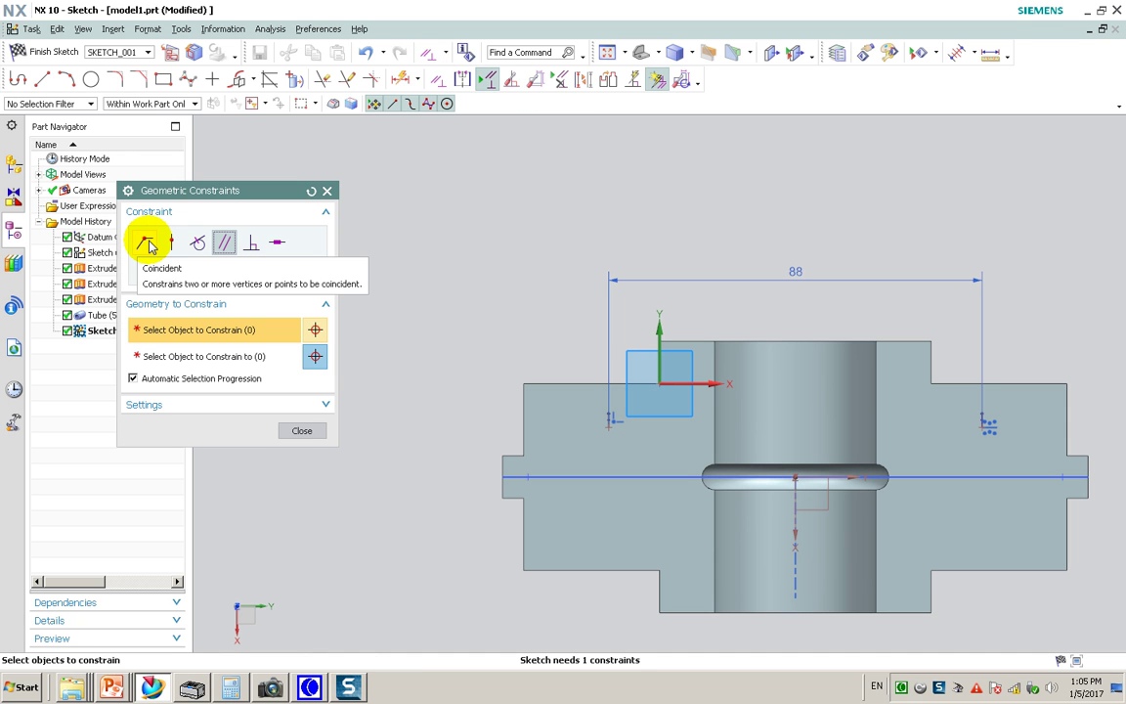
click(148, 243)
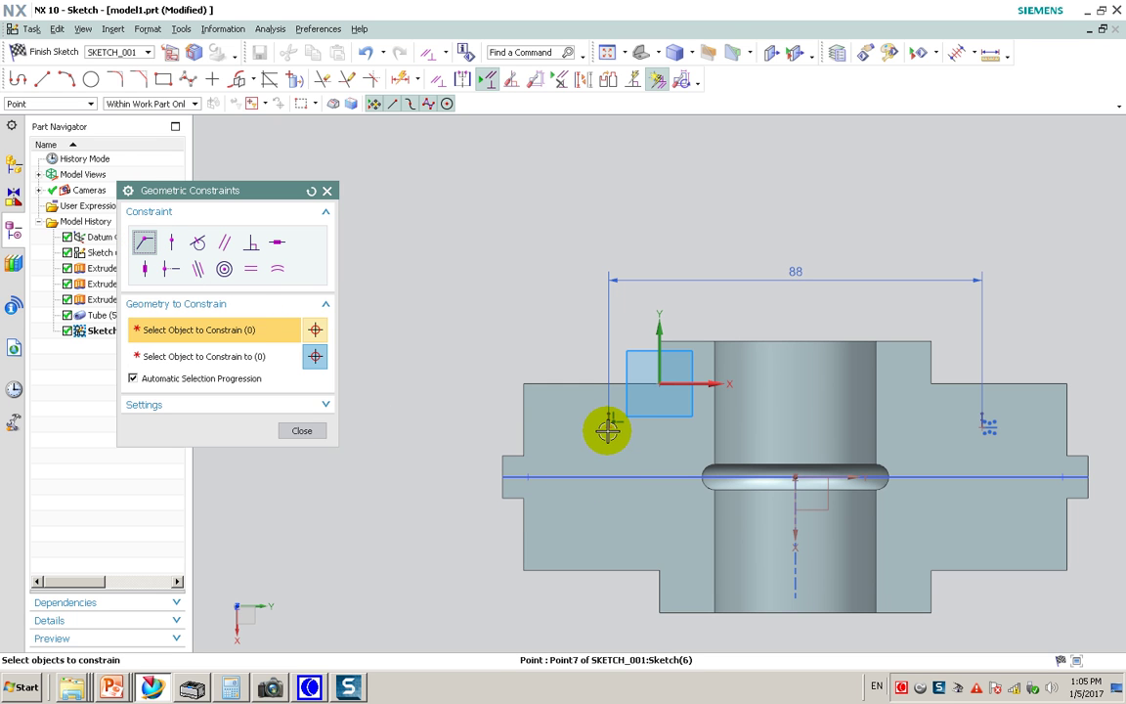
click(607, 429)
click(597, 475)
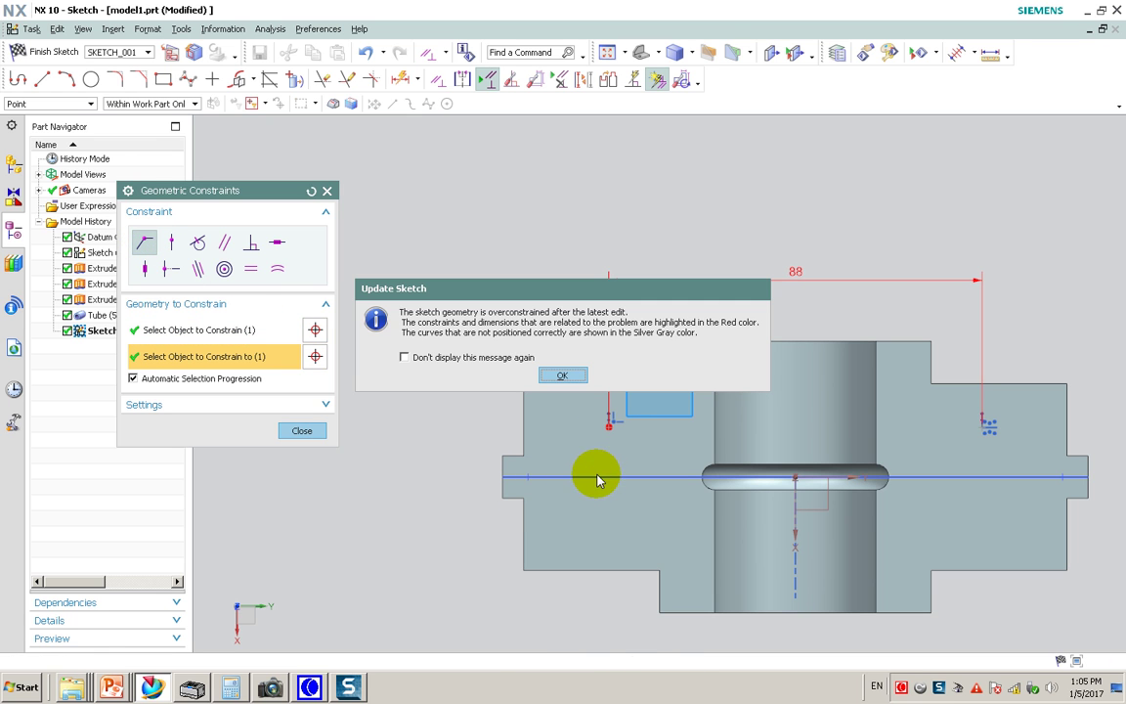
click(564, 377)
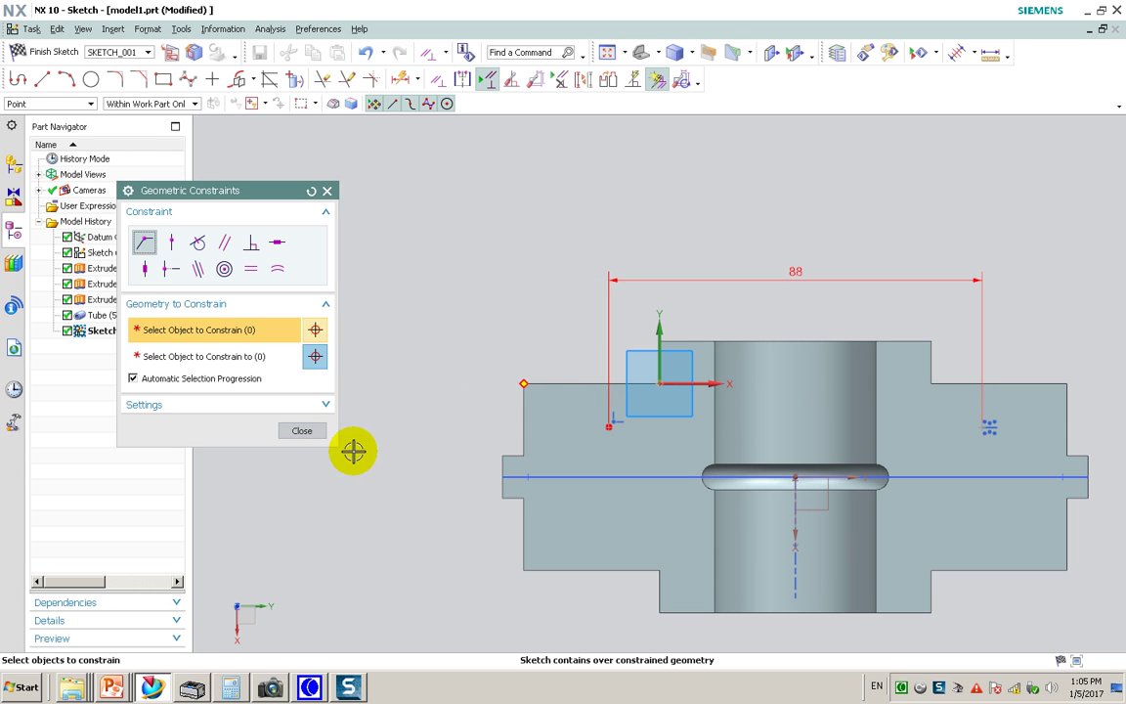
click(297, 432)
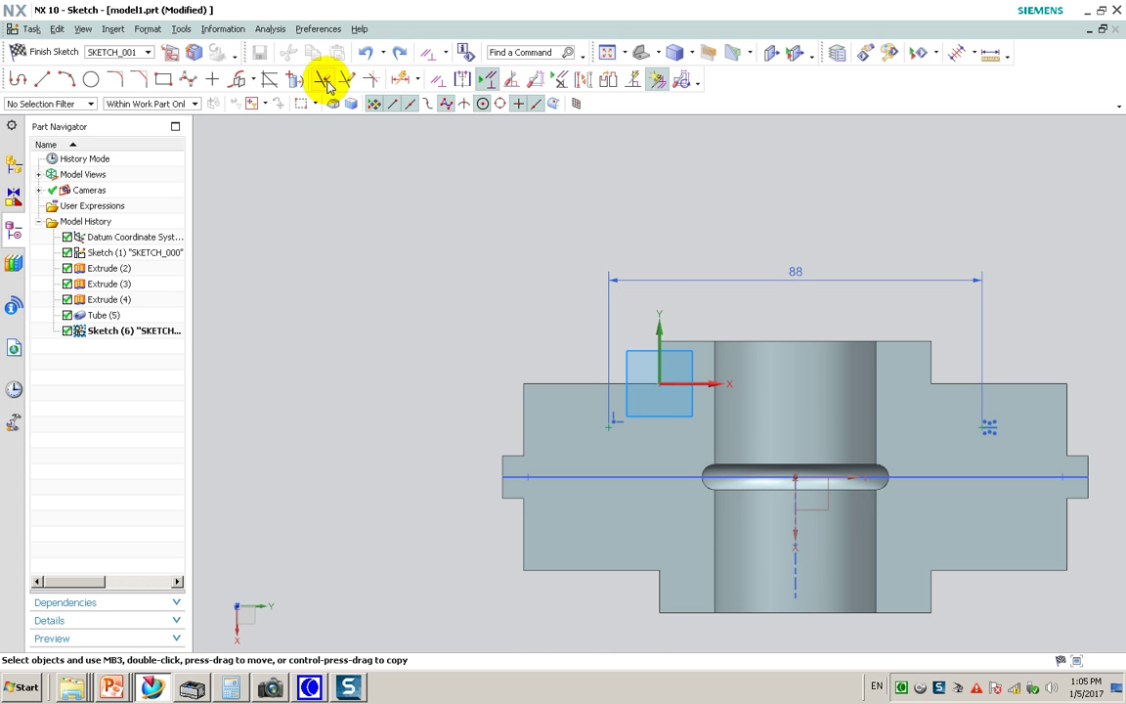
Dimension the left hole point 0 from the horizontal centerline
click(400, 80)
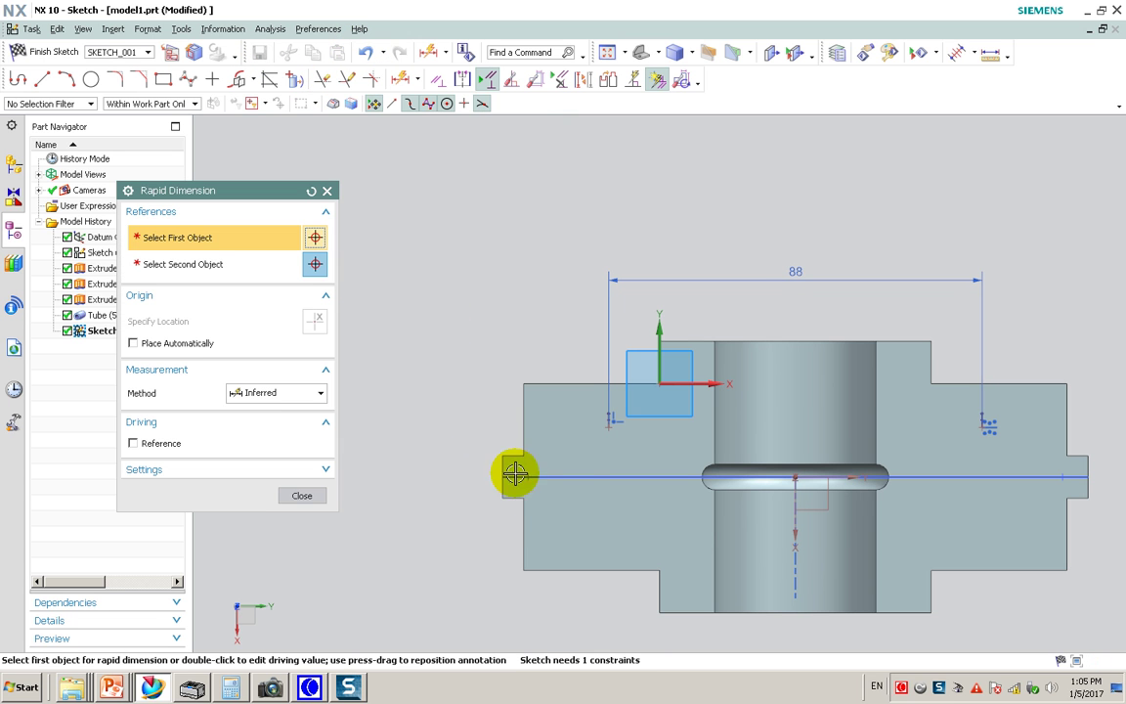
click(584, 475)
click(609, 431)
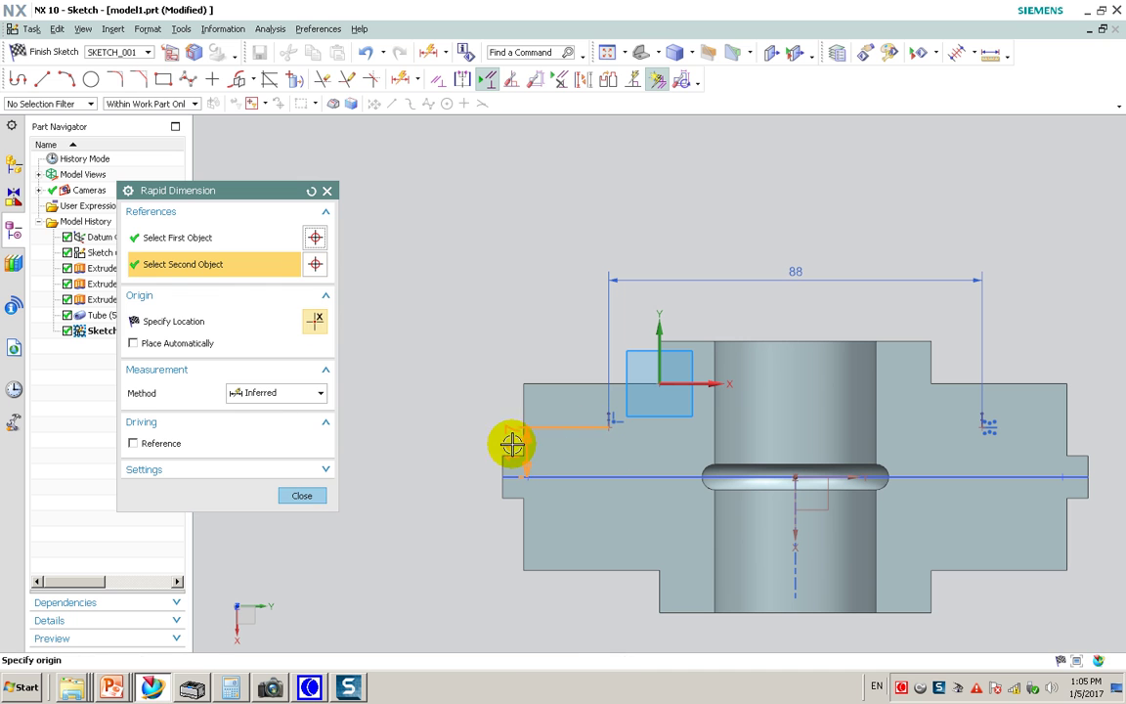
click(422, 352)
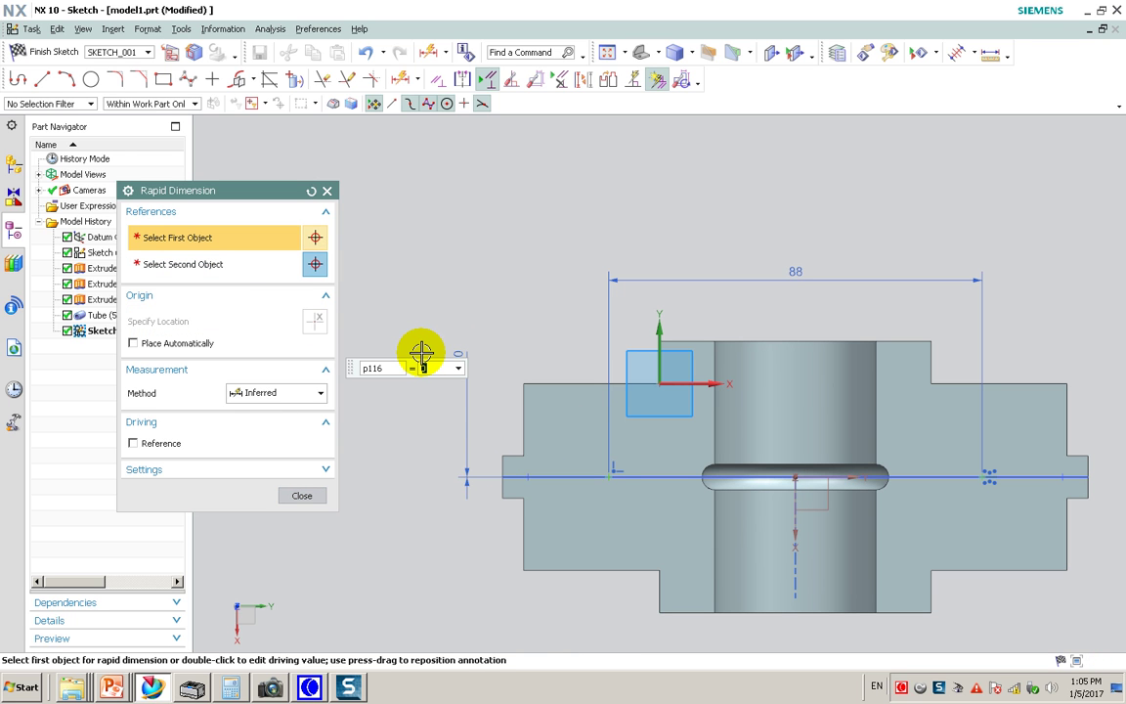
click(306, 494)
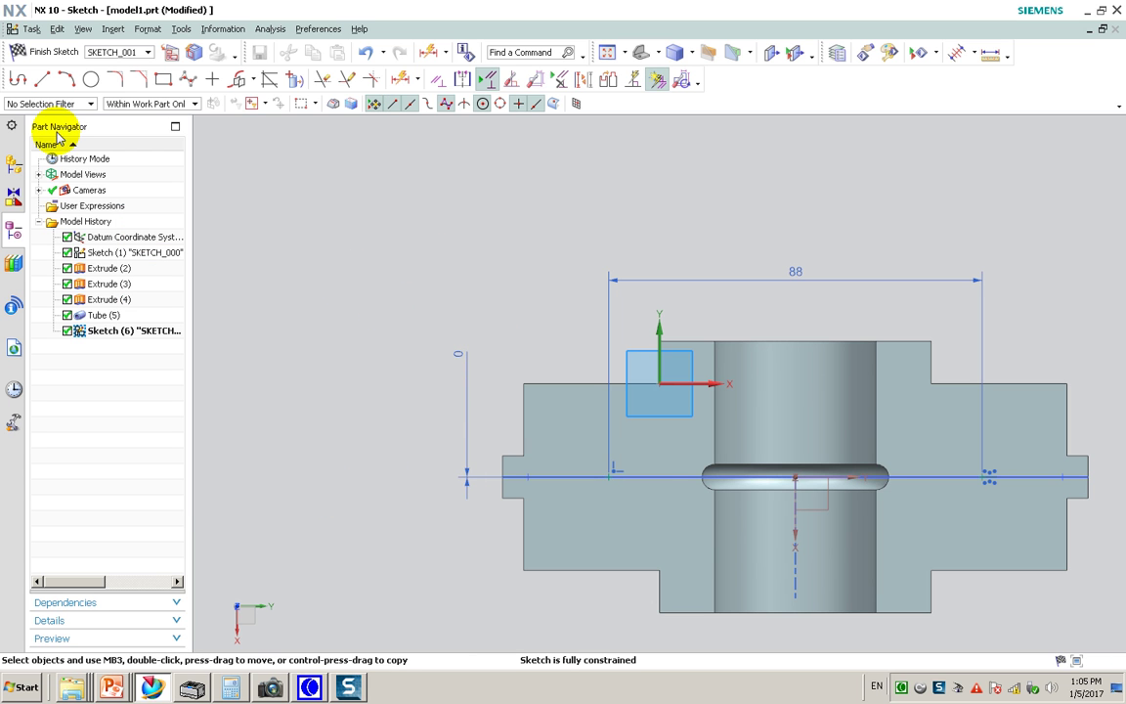
Finish the sketch and create the two 13 mm holes with a Through Body depth limit
click(58, 59)
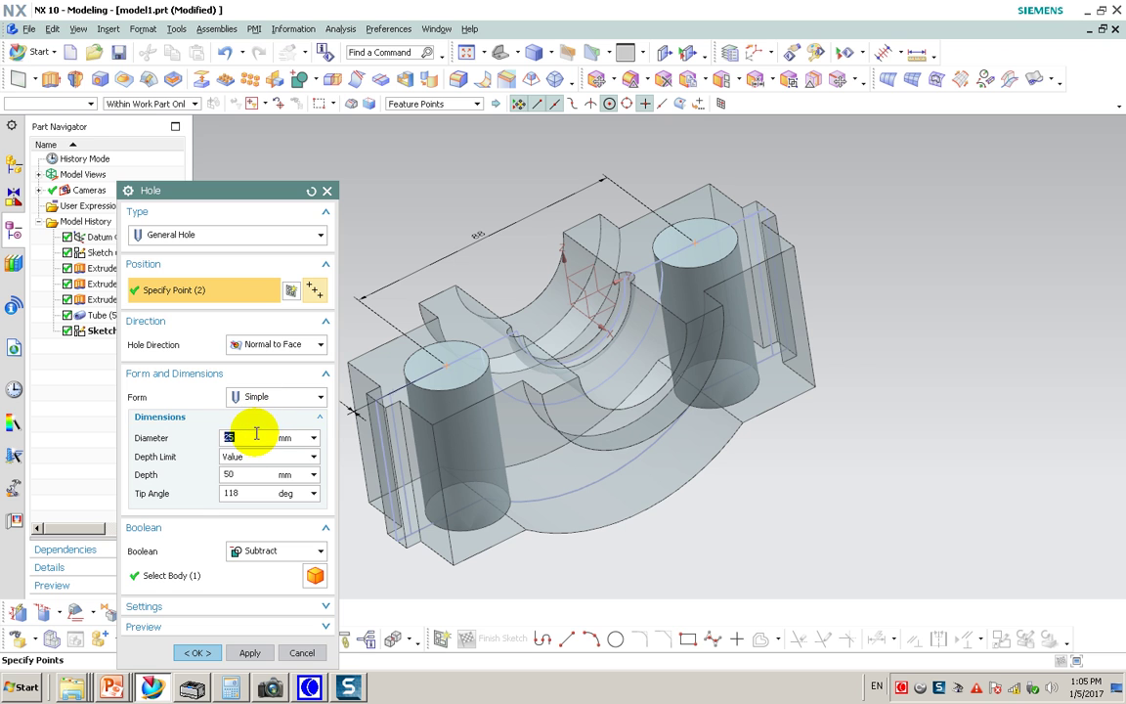
key(Return)
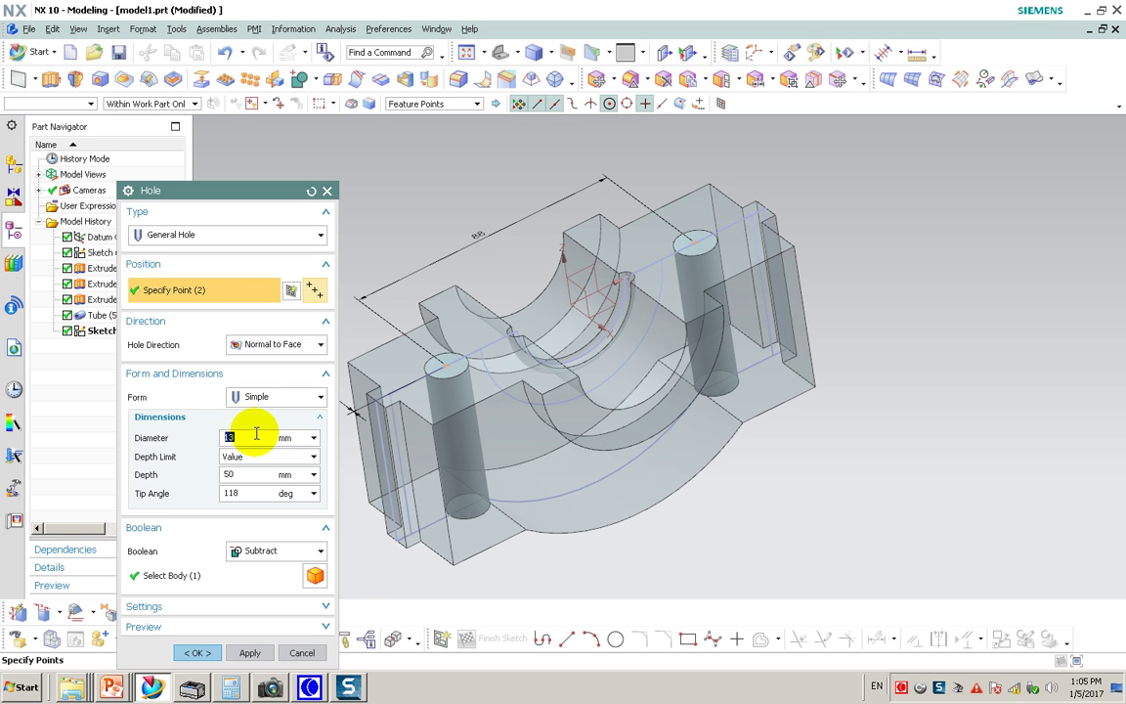
click(284, 457)
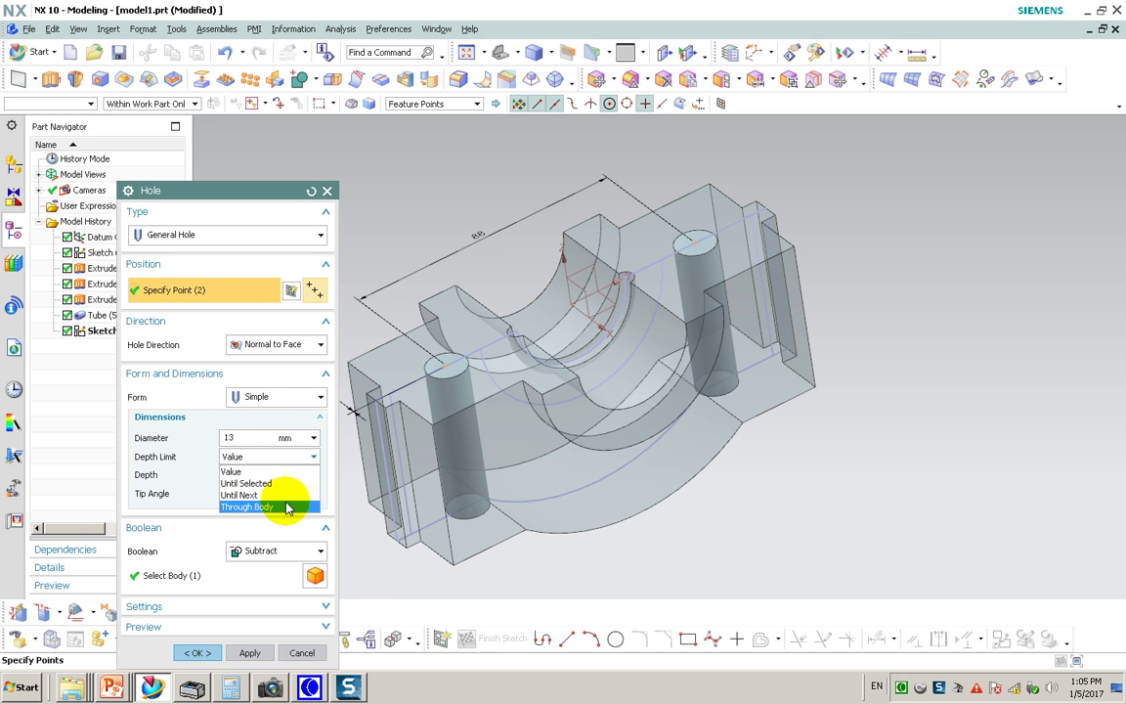
click(286, 507)
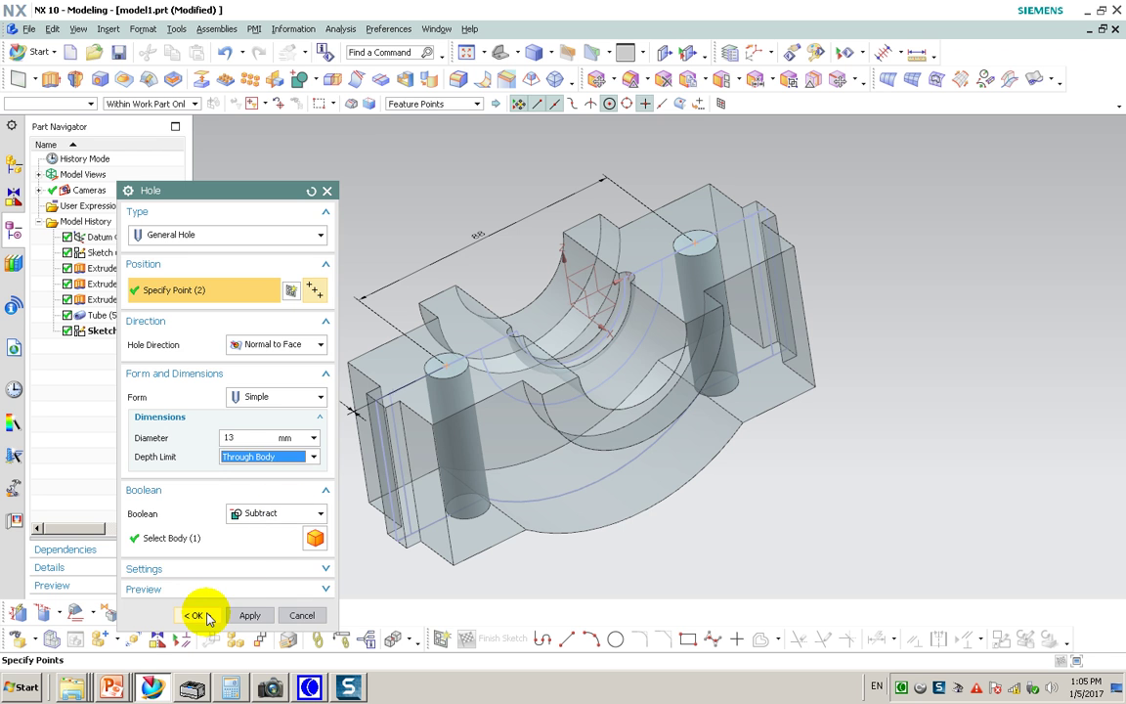
click(200, 614)
middle_drag(294, 551, 322, 516)
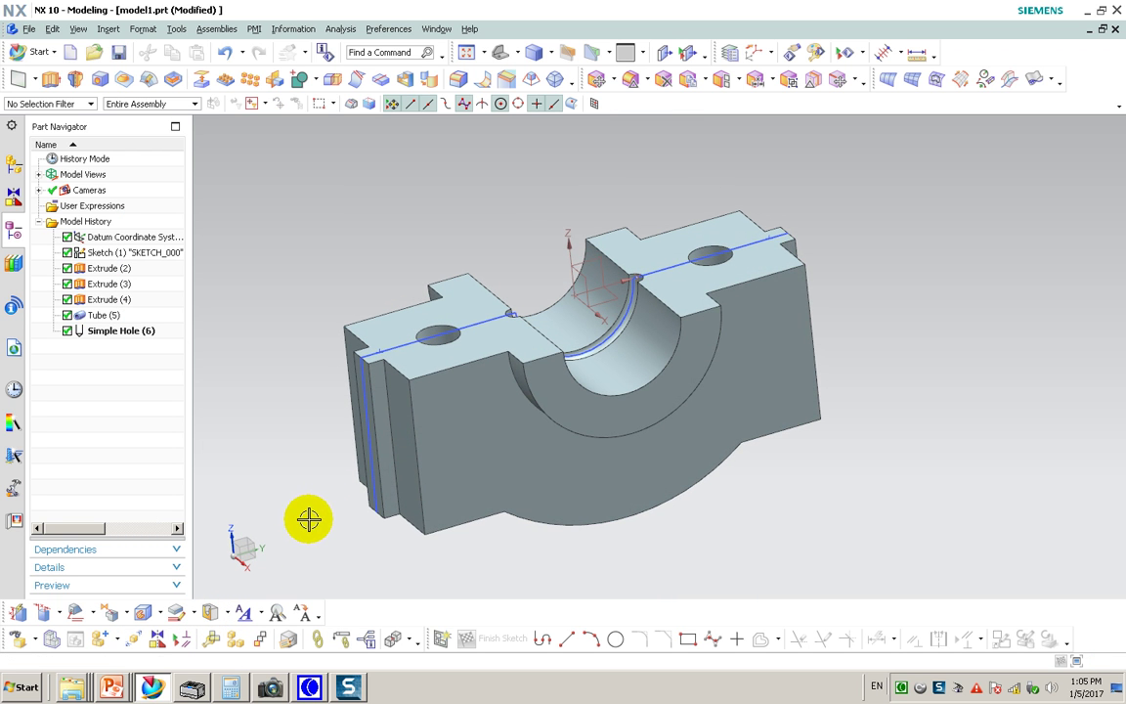
click(104, 28)
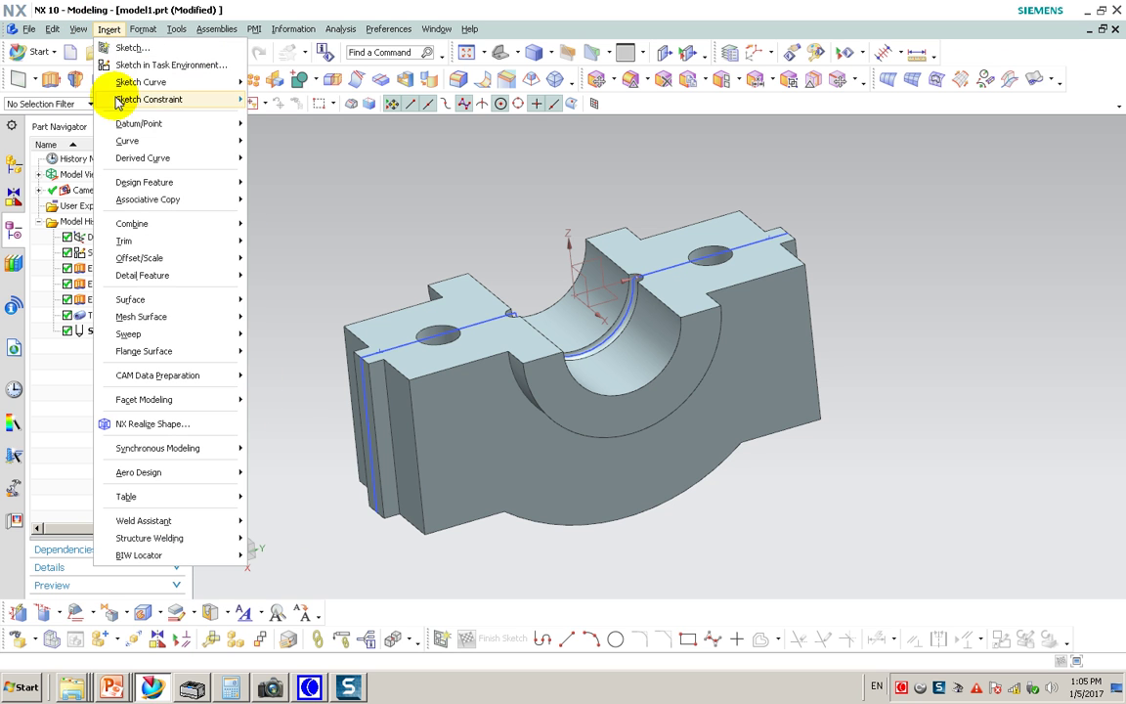
mouse_move(139, 123)
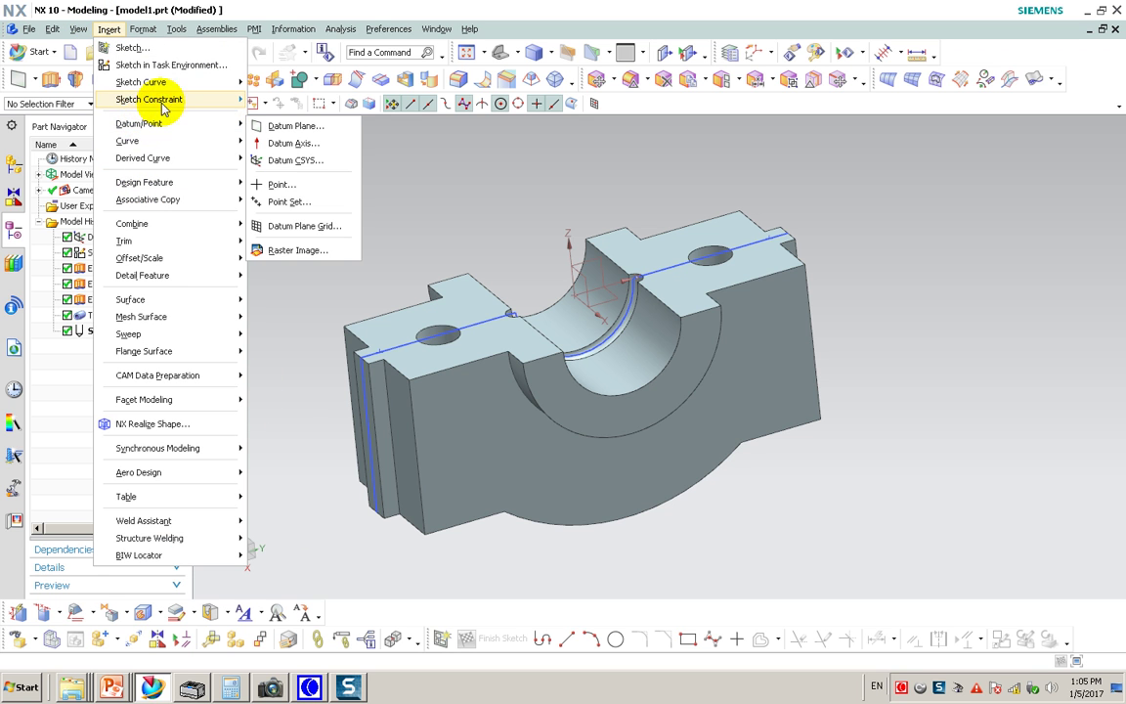
Start another hole with default settings, sketching its point on the front face
click(161, 184)
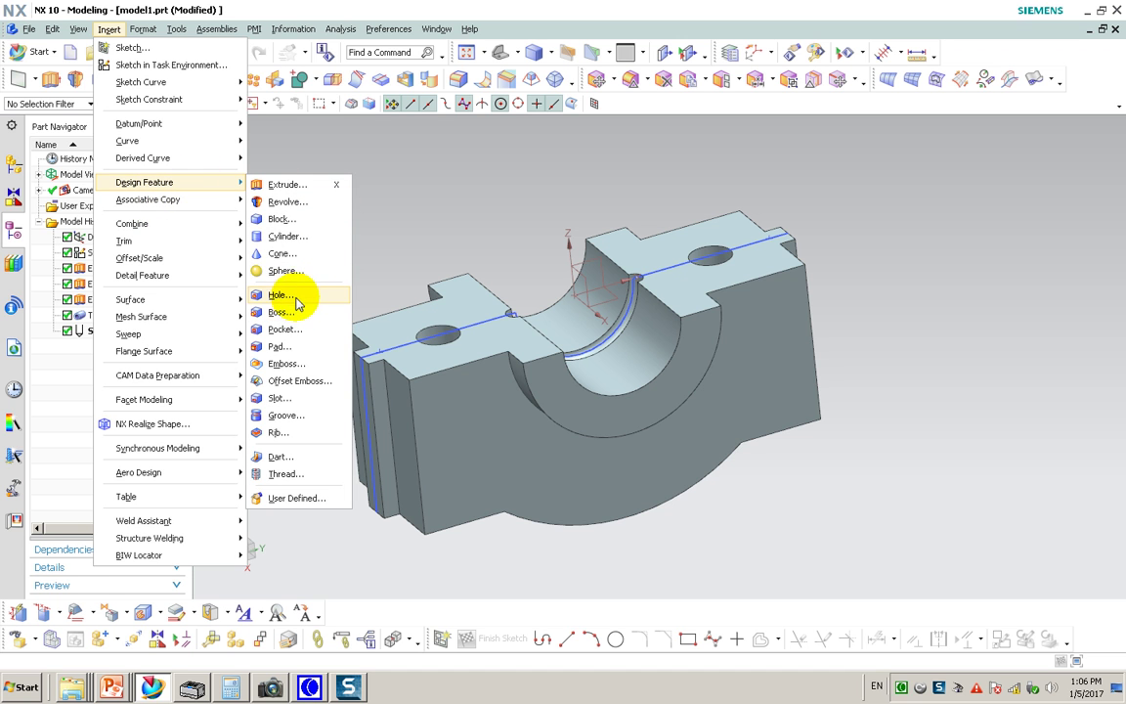
click(284, 294)
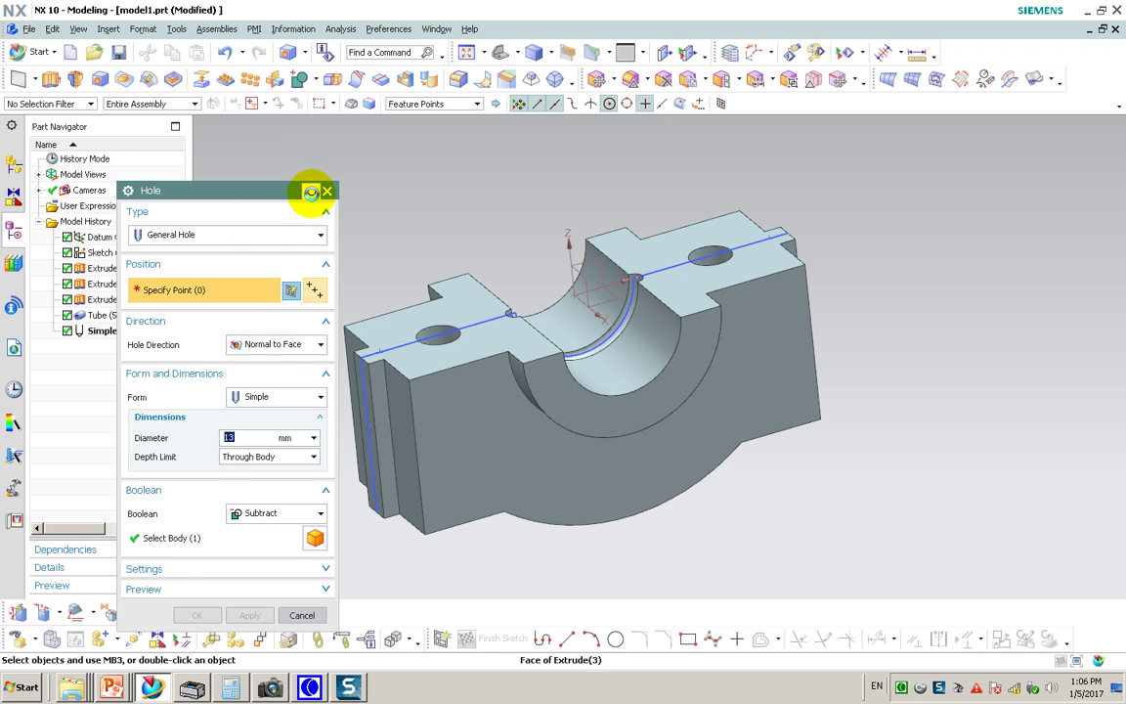
click(311, 192)
click(457, 480)
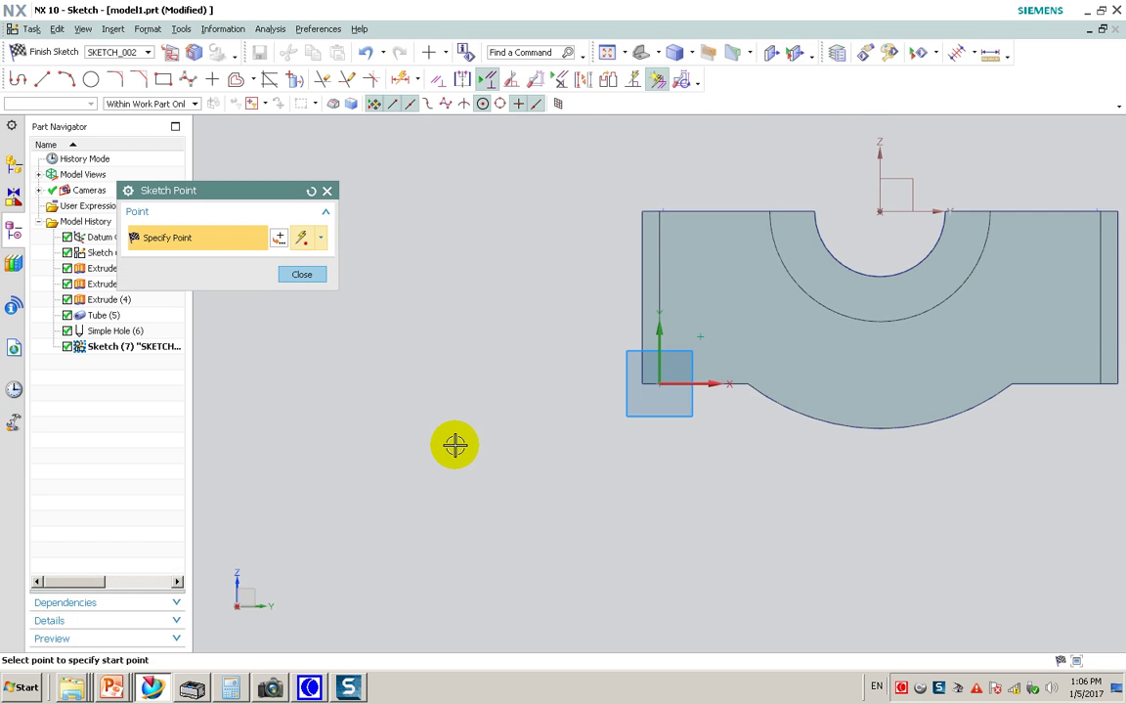
click(311, 277)
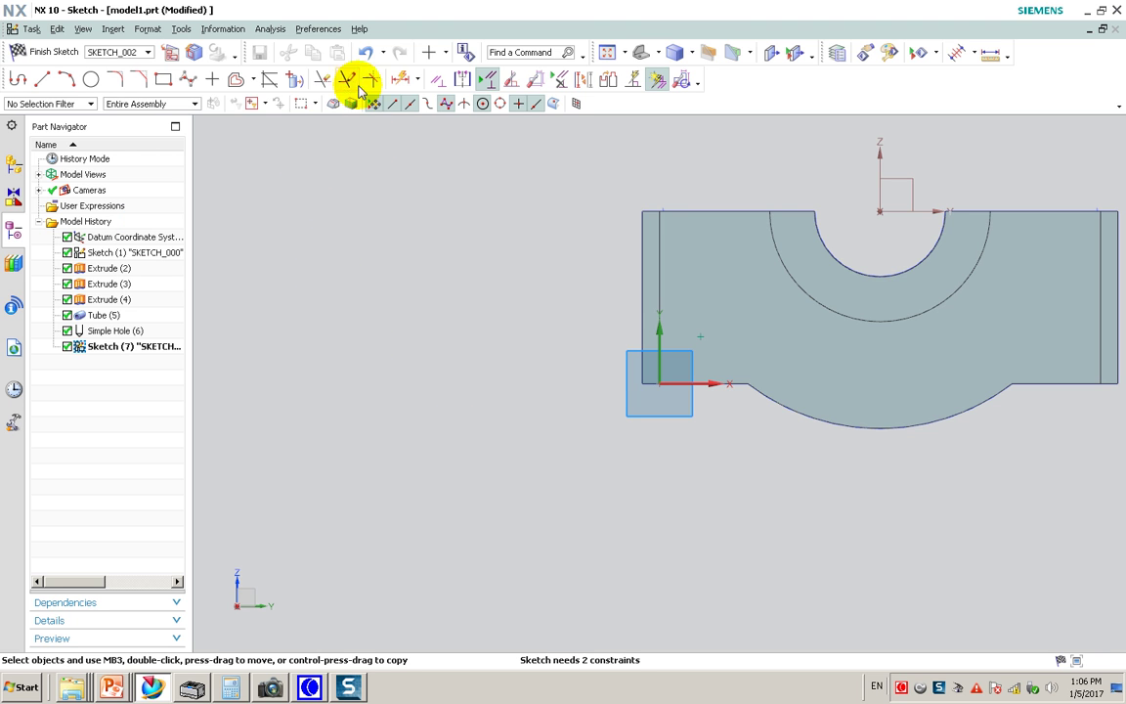
Mirror the hole point across the Z axis onto the opposite side
click(254, 81)
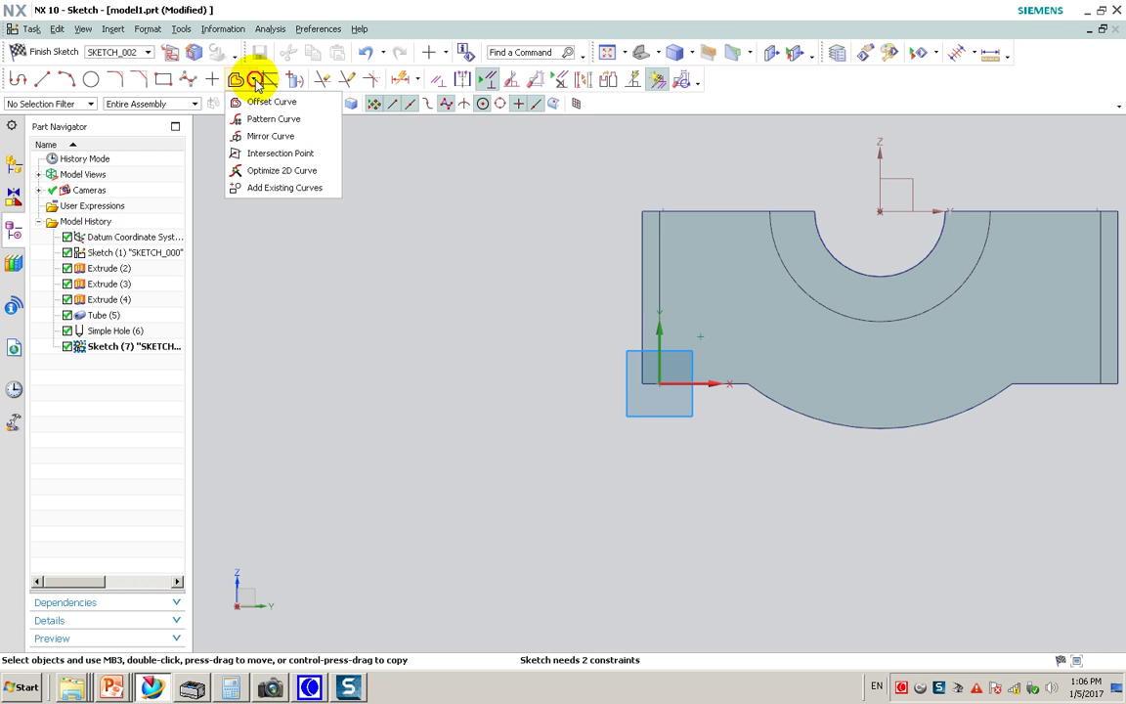
click(274, 136)
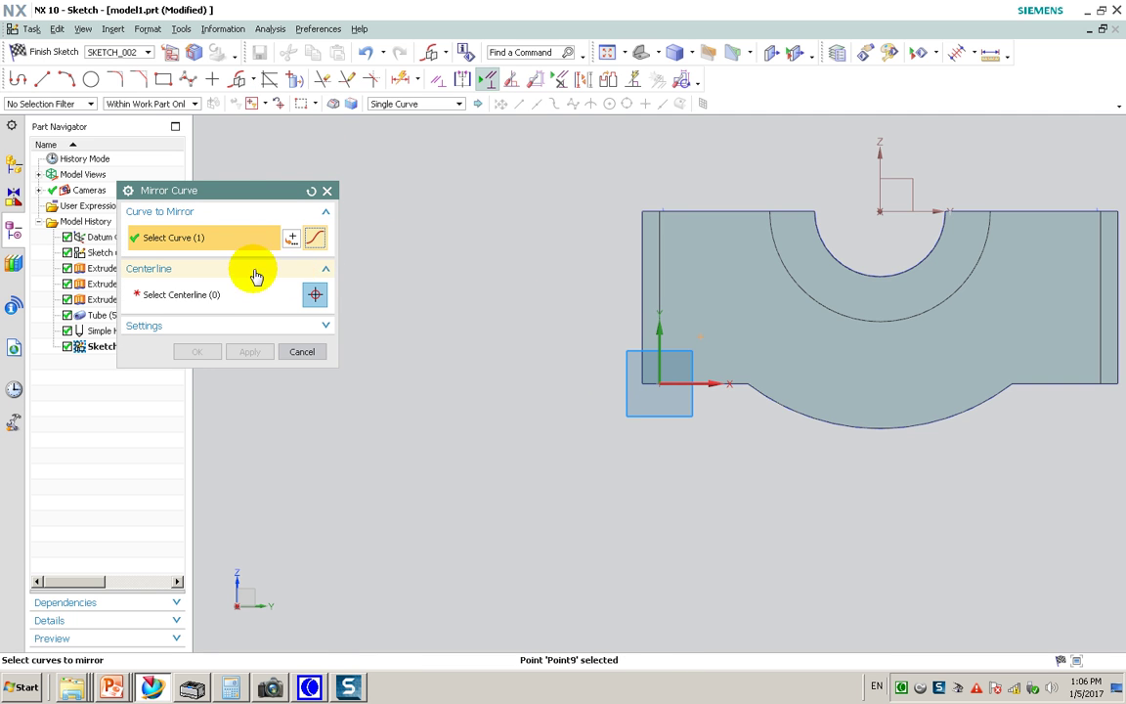
click(200, 291)
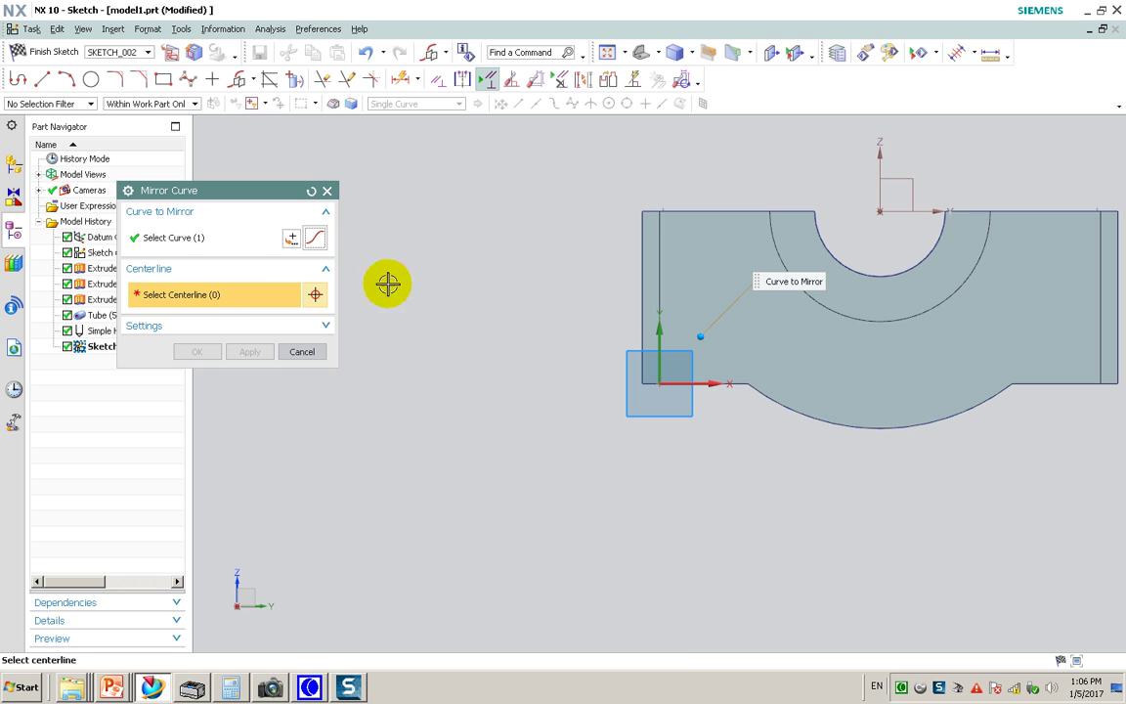
click(883, 156)
click(207, 351)
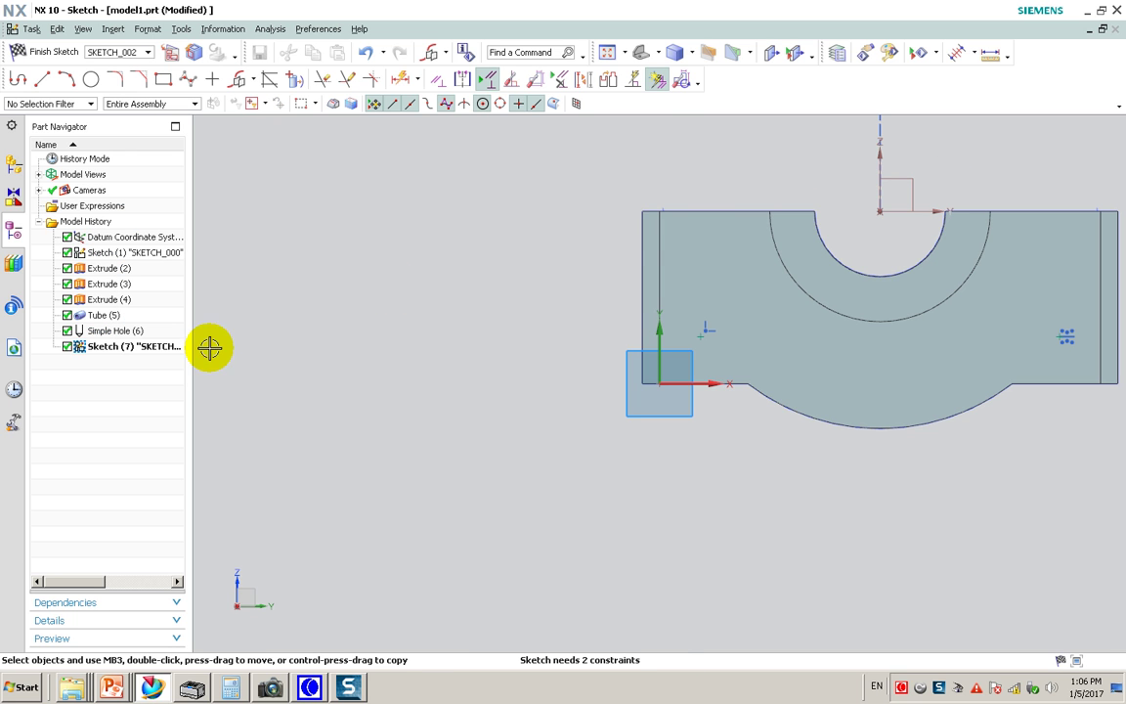
click(402, 81)
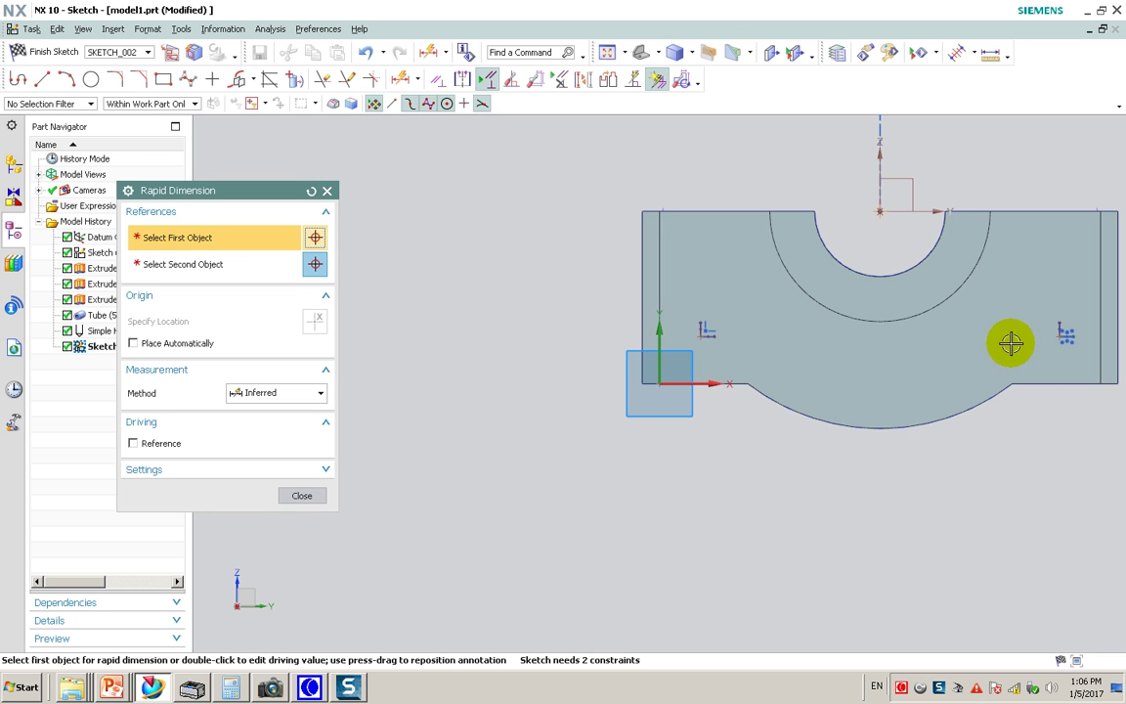
Dimension the hole point 10 from the left edge and 6 from the bottom, then finish the sketch
click(682, 314)
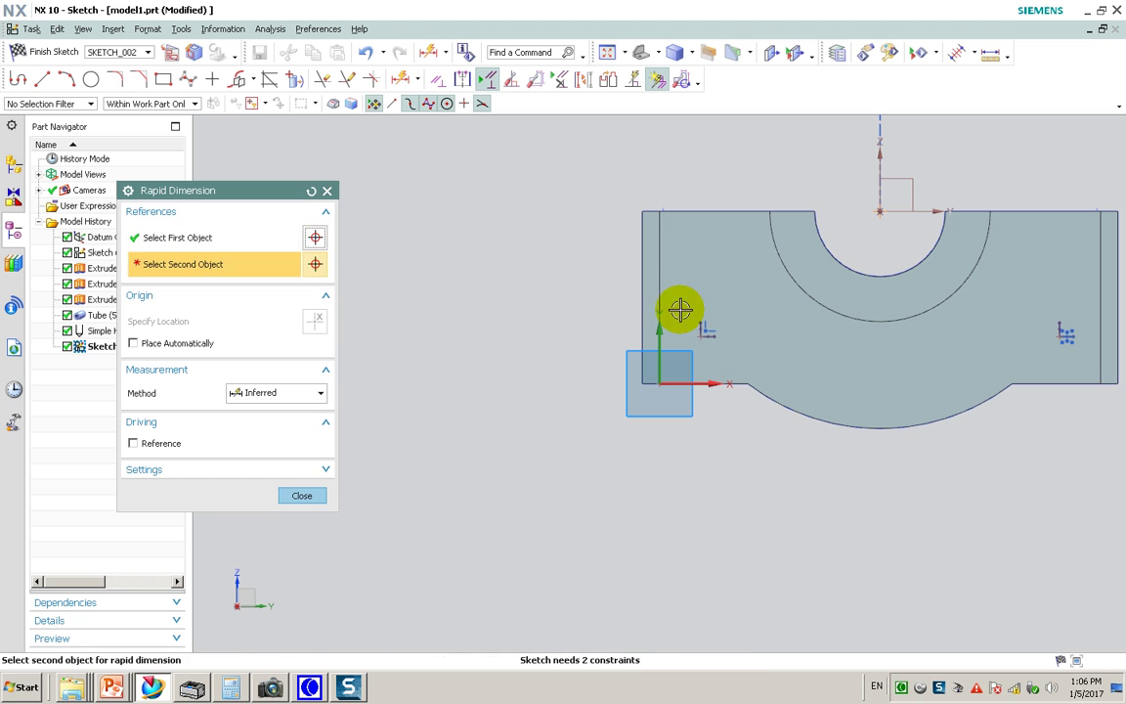
click(662, 299)
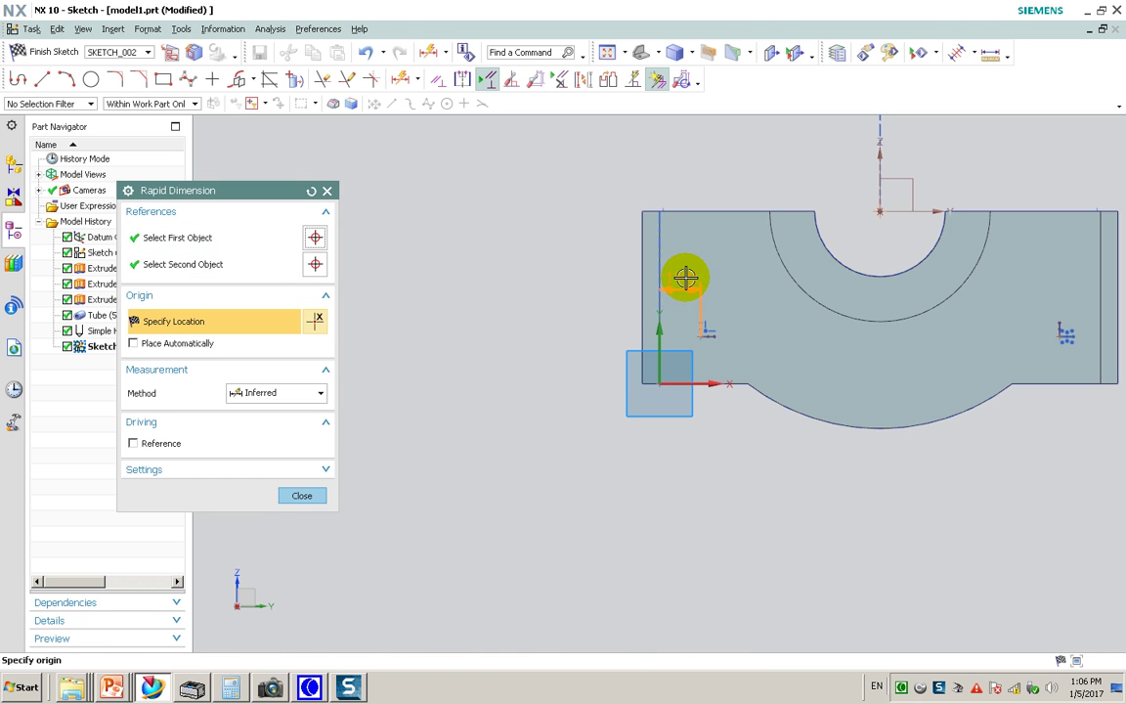
click(680, 173)
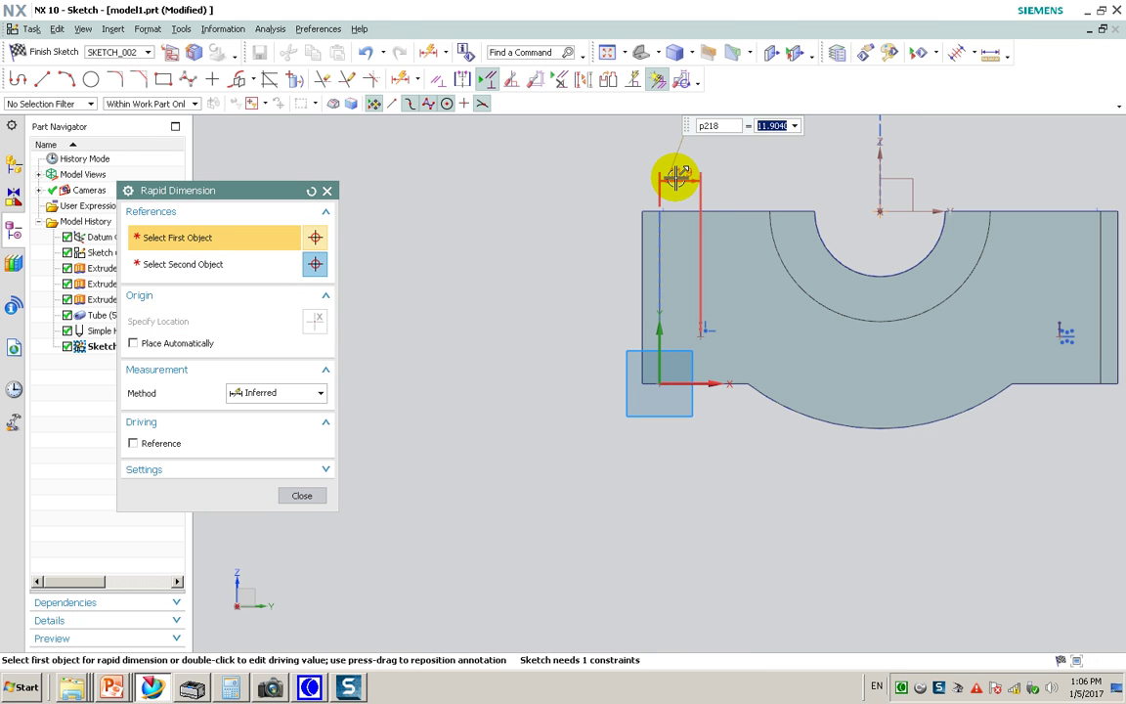
text(10)
key(Return)
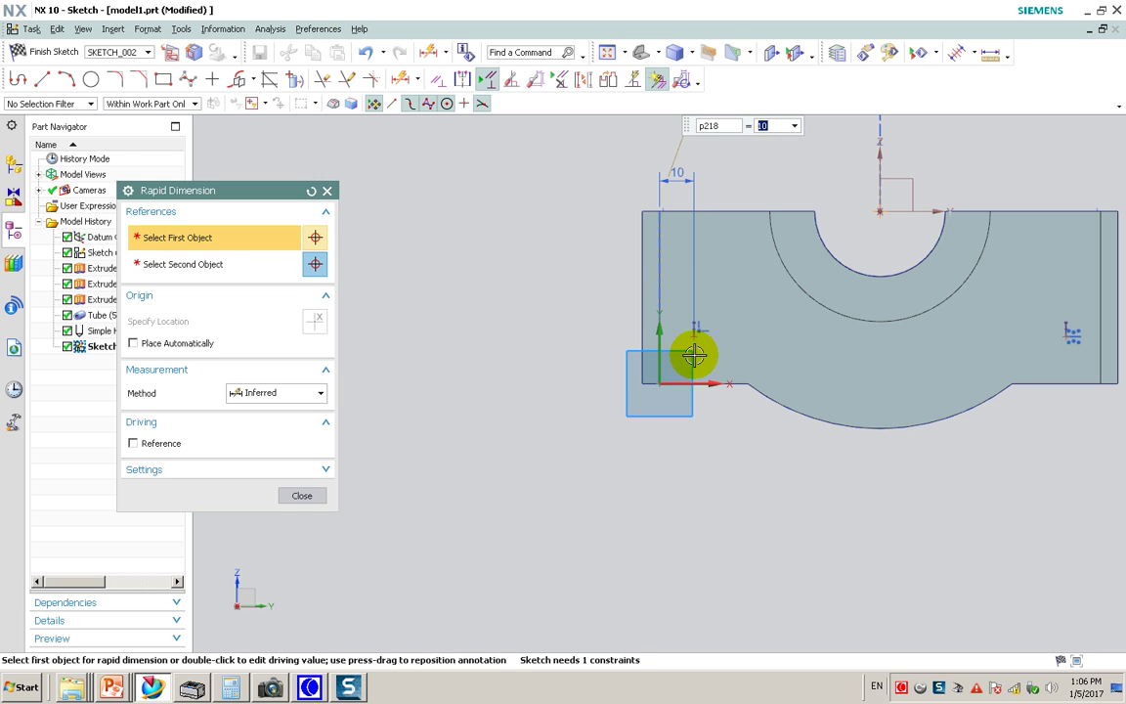
click(696, 337)
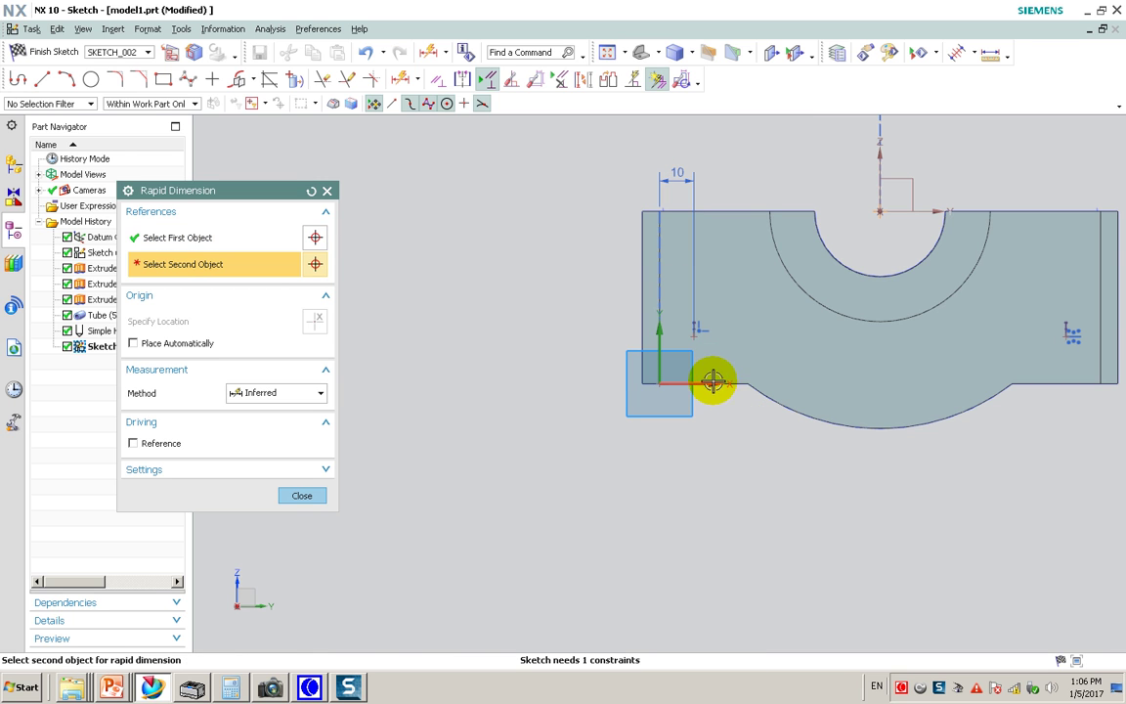
click(711, 383)
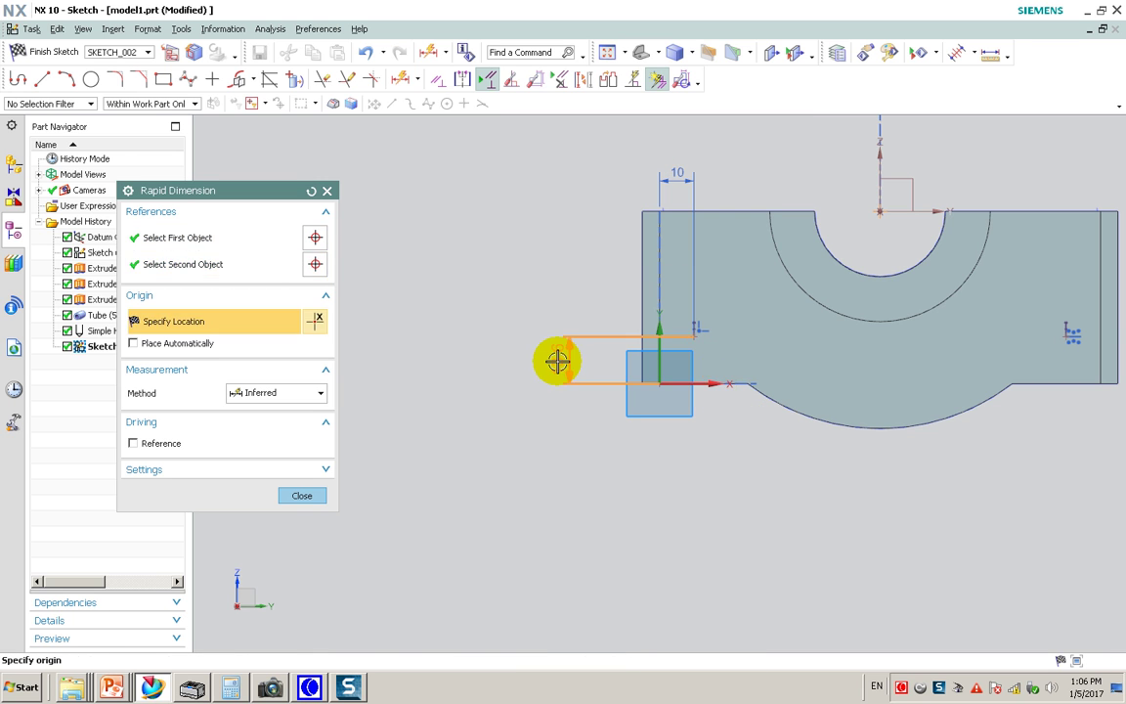
click(540, 362)
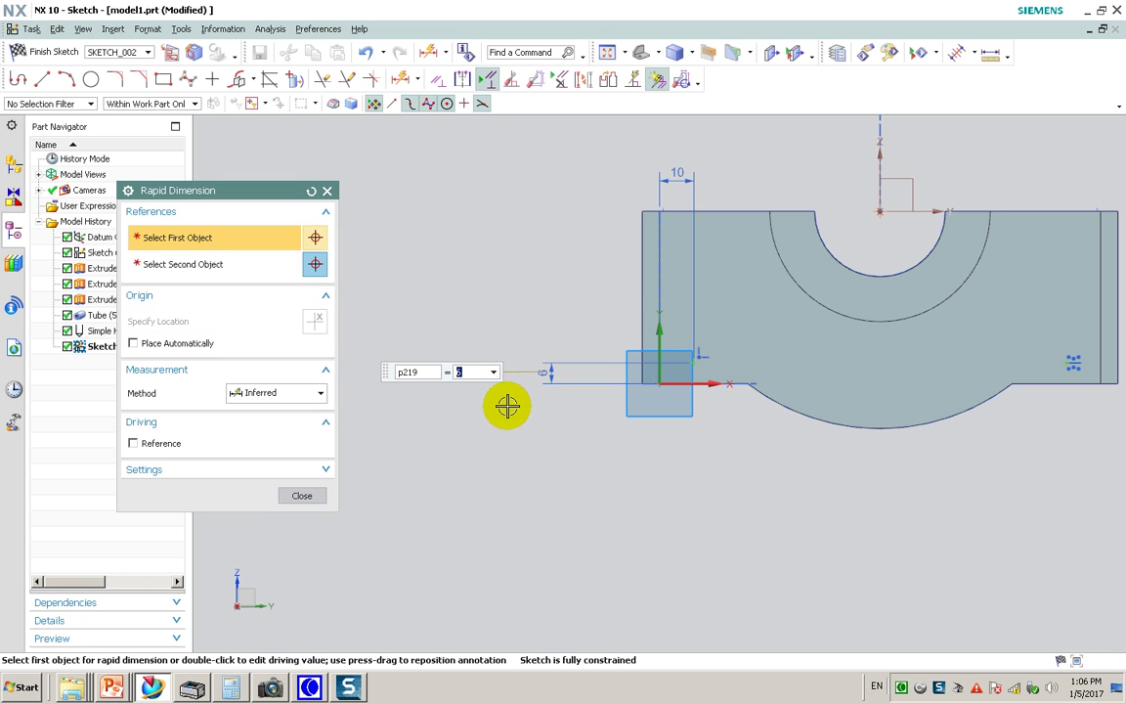
click(302, 496)
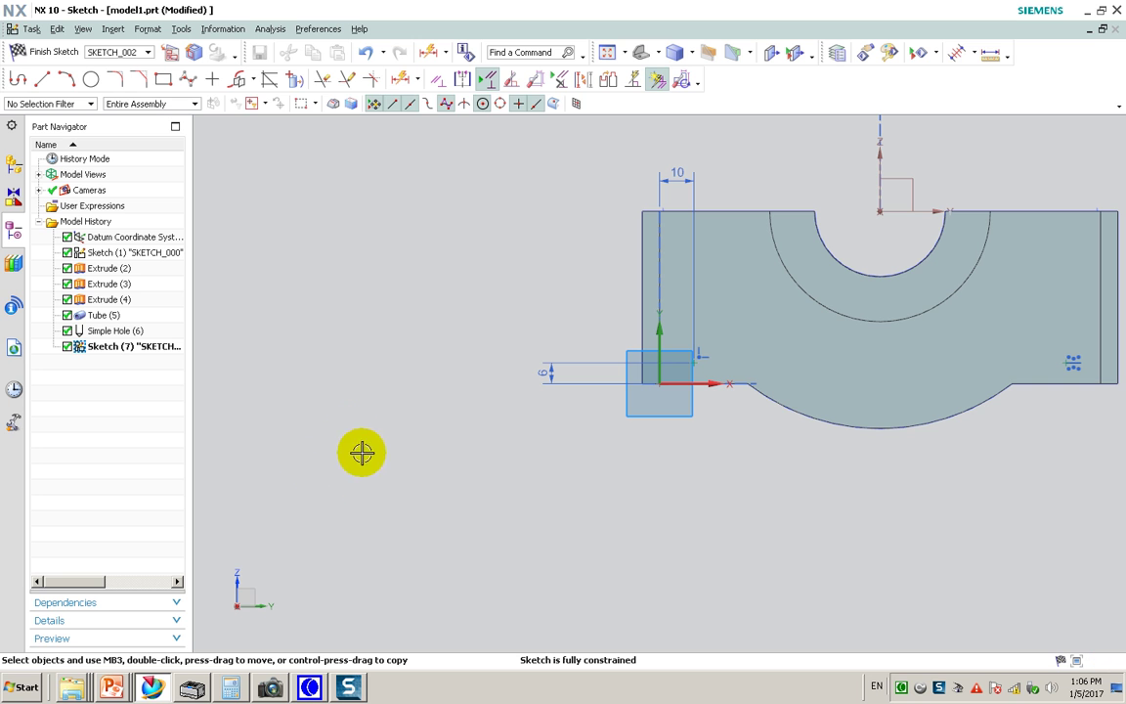
click(54, 53)
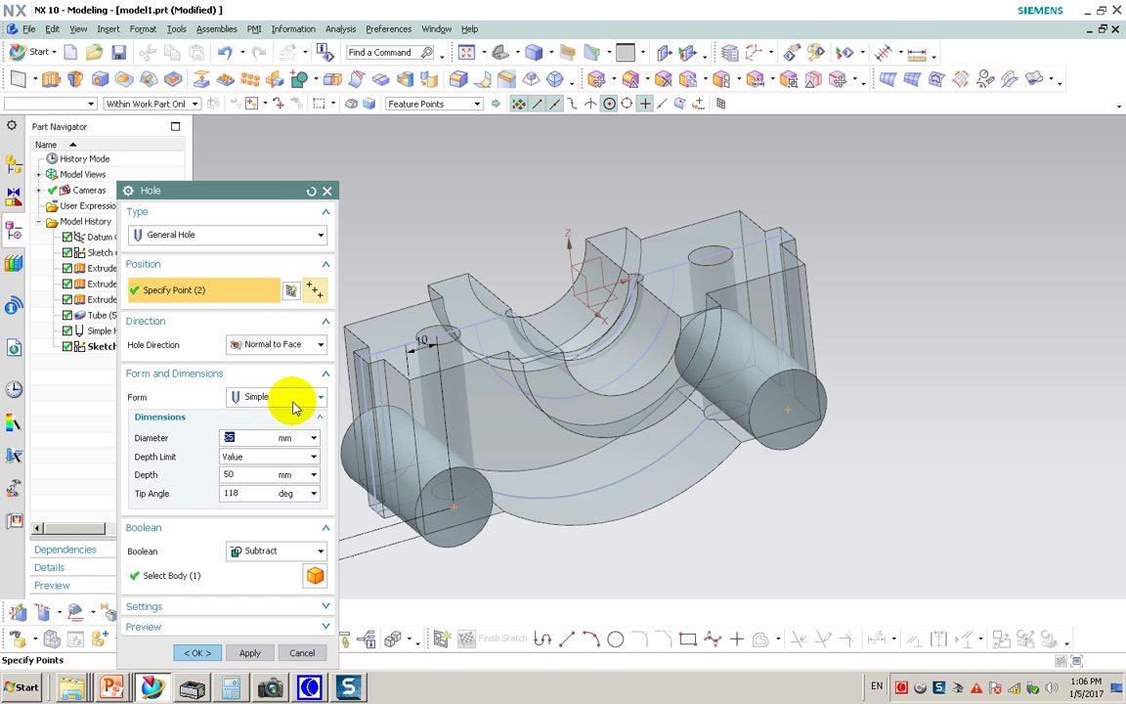
Make the holes Threaded Hole, size M6 x 1.0, with 13 mm hole and thread depth
click(284, 236)
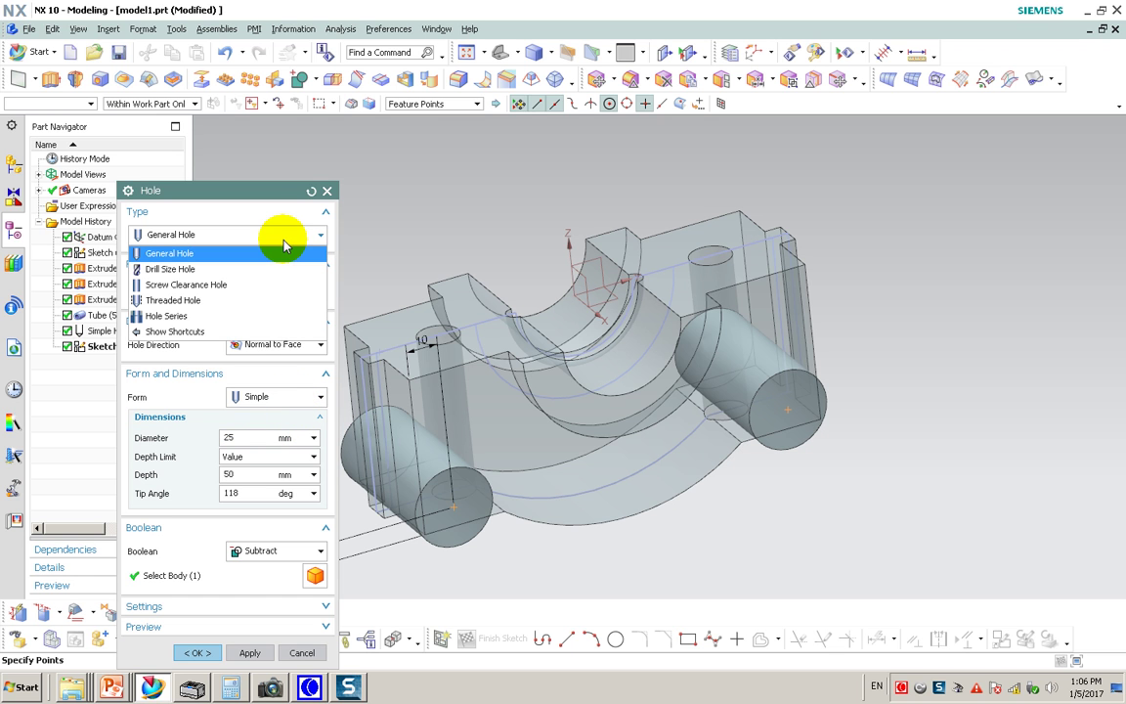
click(269, 299)
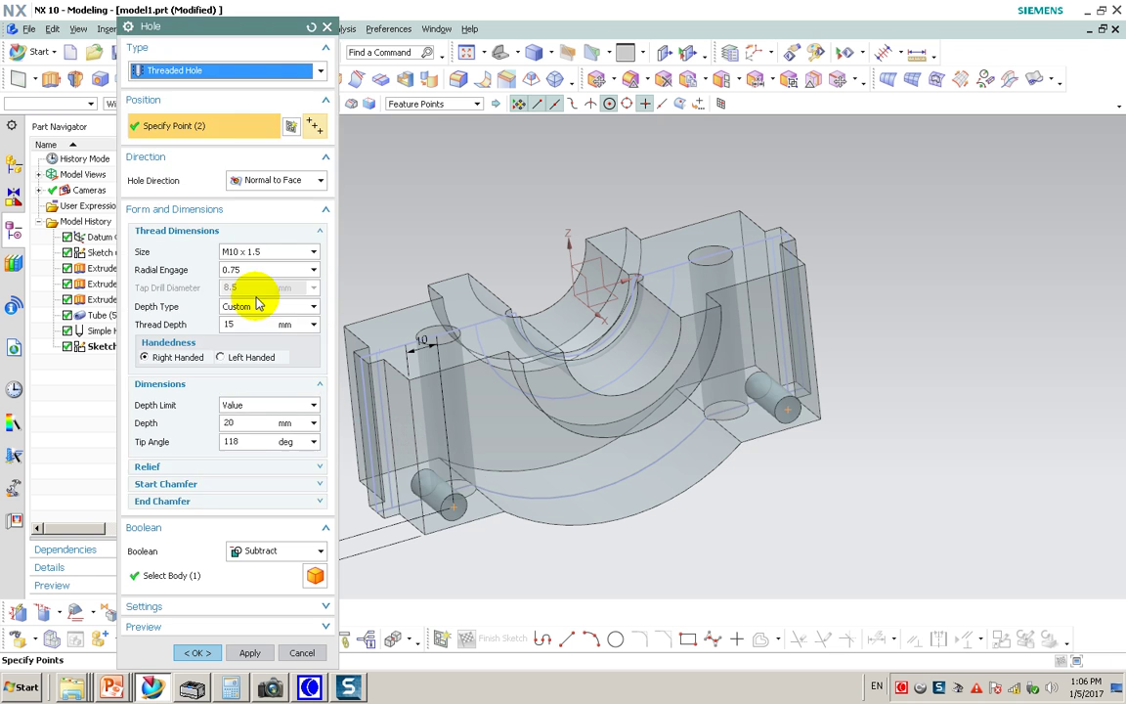
click(275, 256)
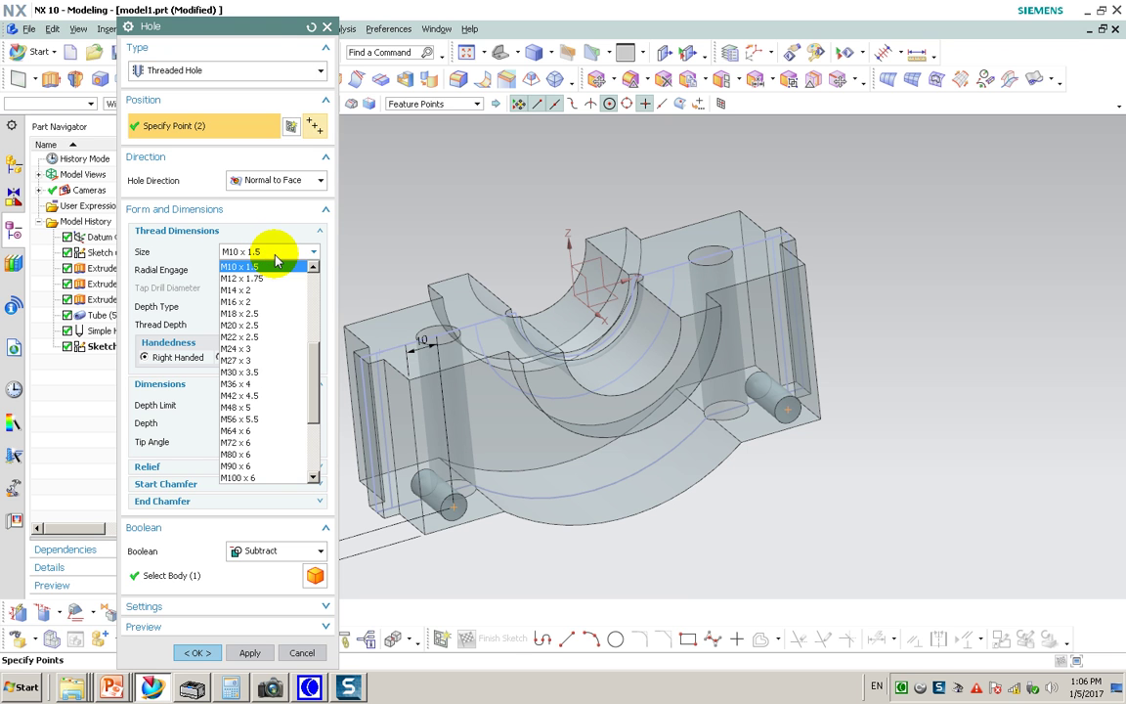
scroll(277, 316, up, 3)
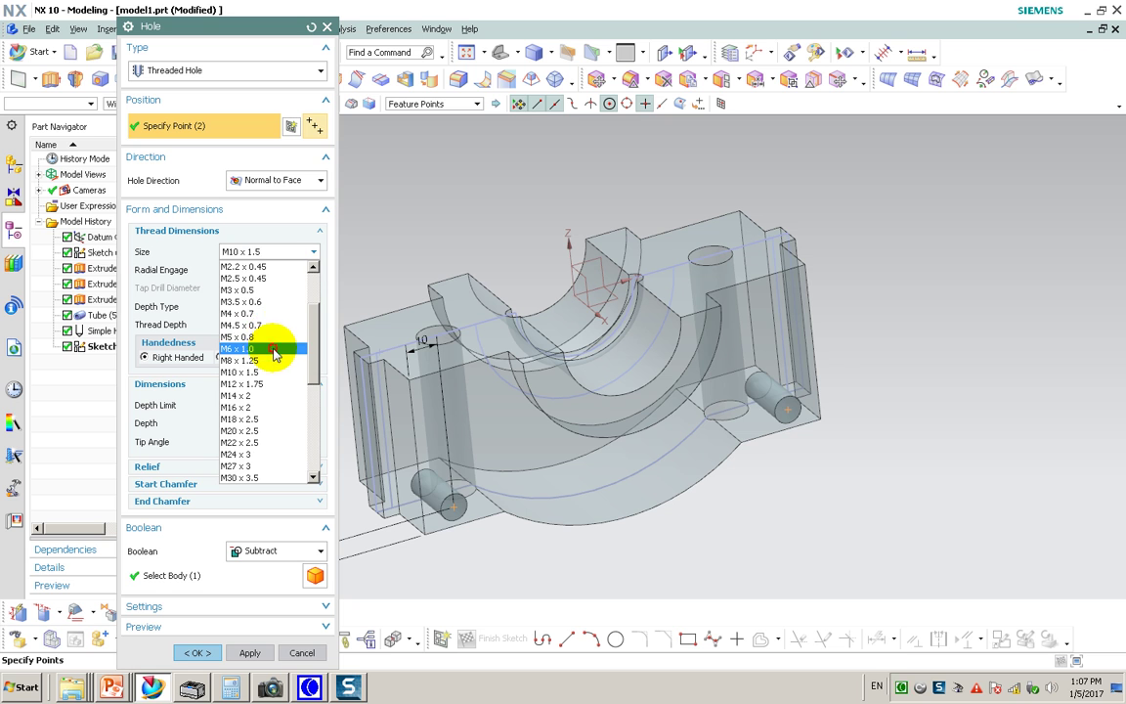
click(274, 348)
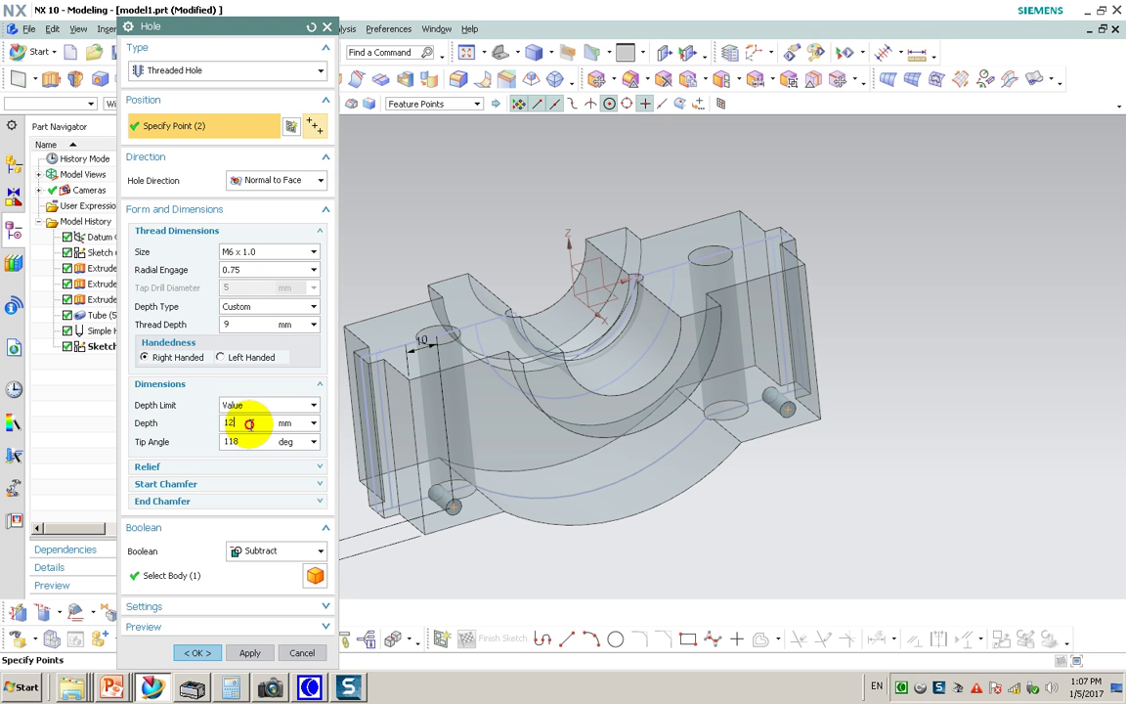
drag(250, 424, 221, 422)
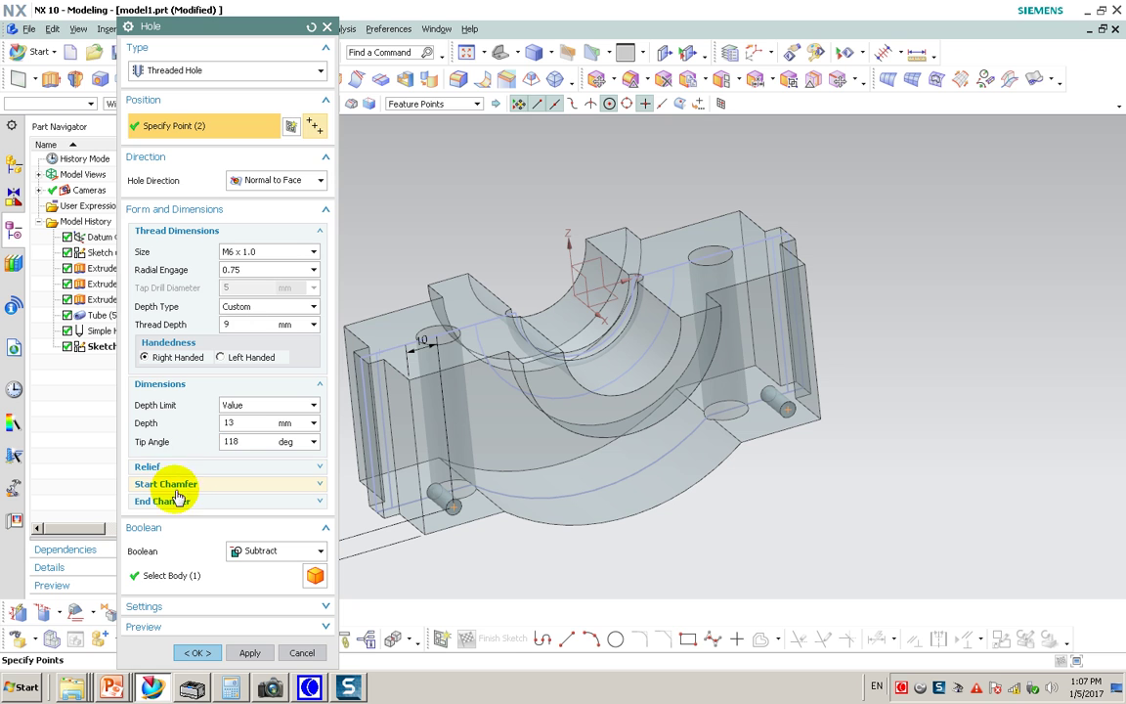
double_click(230, 323)
text(13)
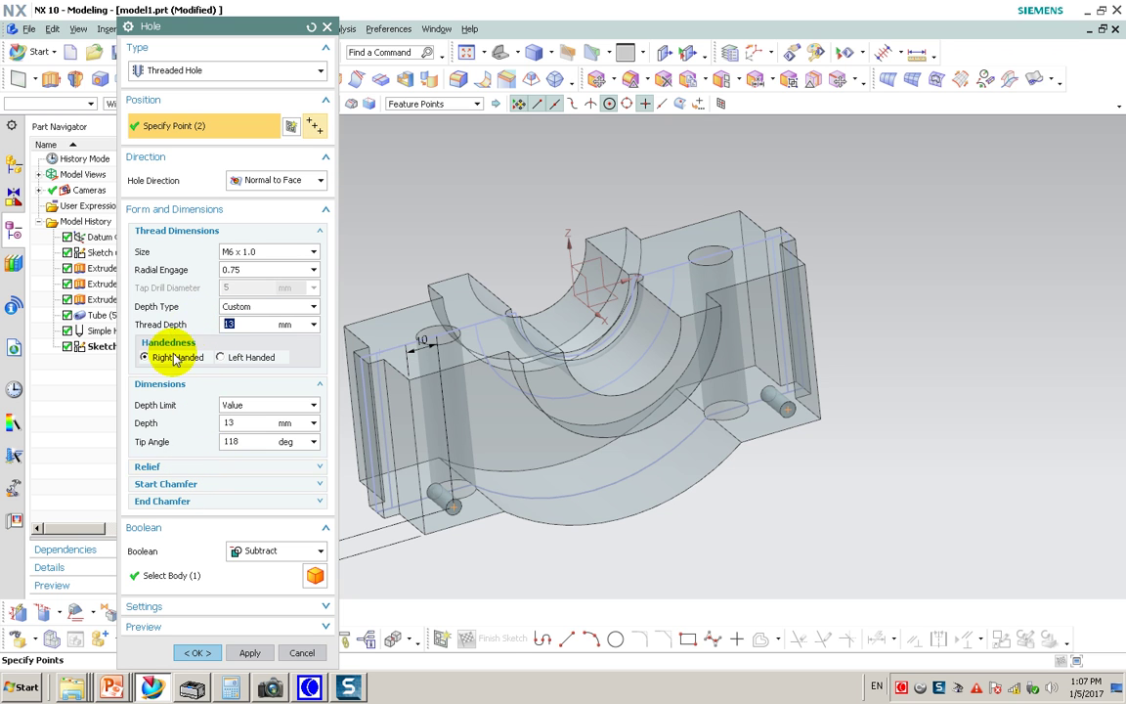
Finish the threaded holes, then round both half-round bore edges with a 10 mm edge blend
click(196, 652)
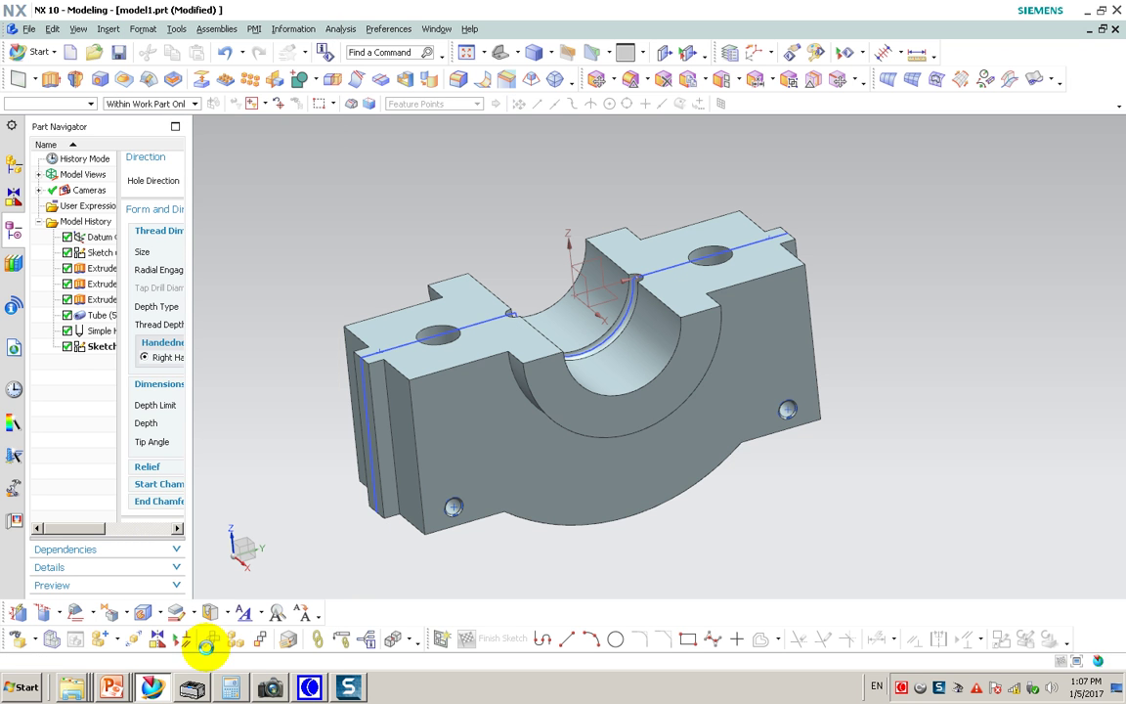
mouse_move(294, 520)
middle_down()
mouse_move(370, 531)
mouse_move(307, 521)
middle_up()
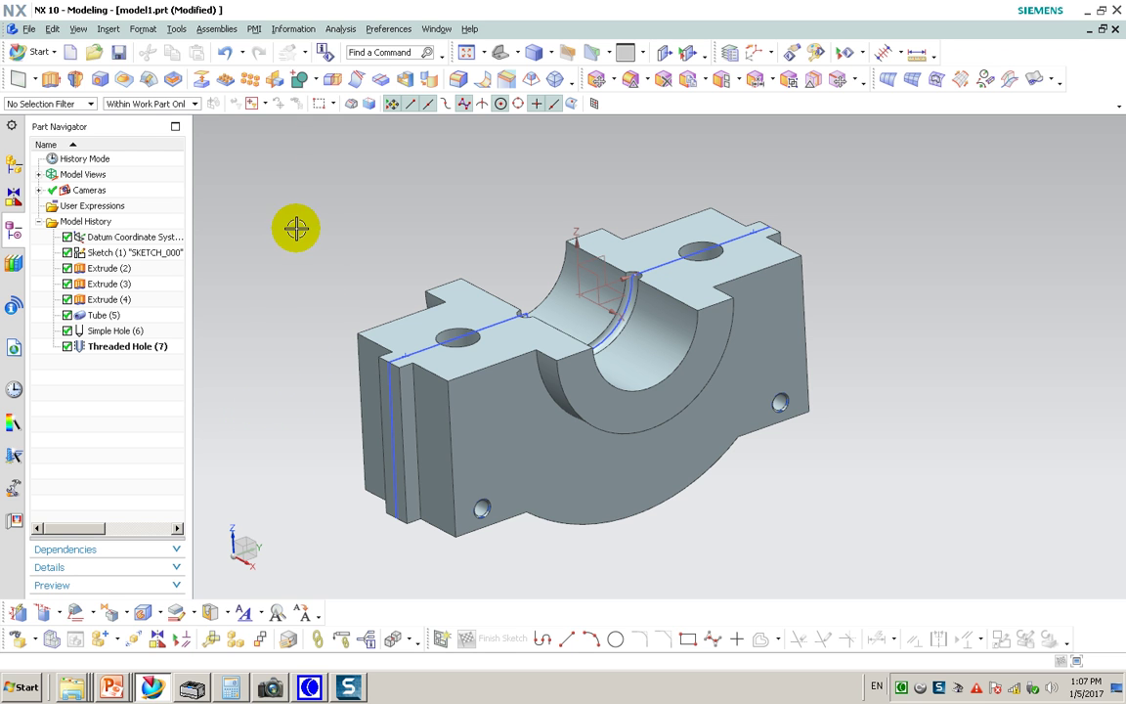
click(108, 28)
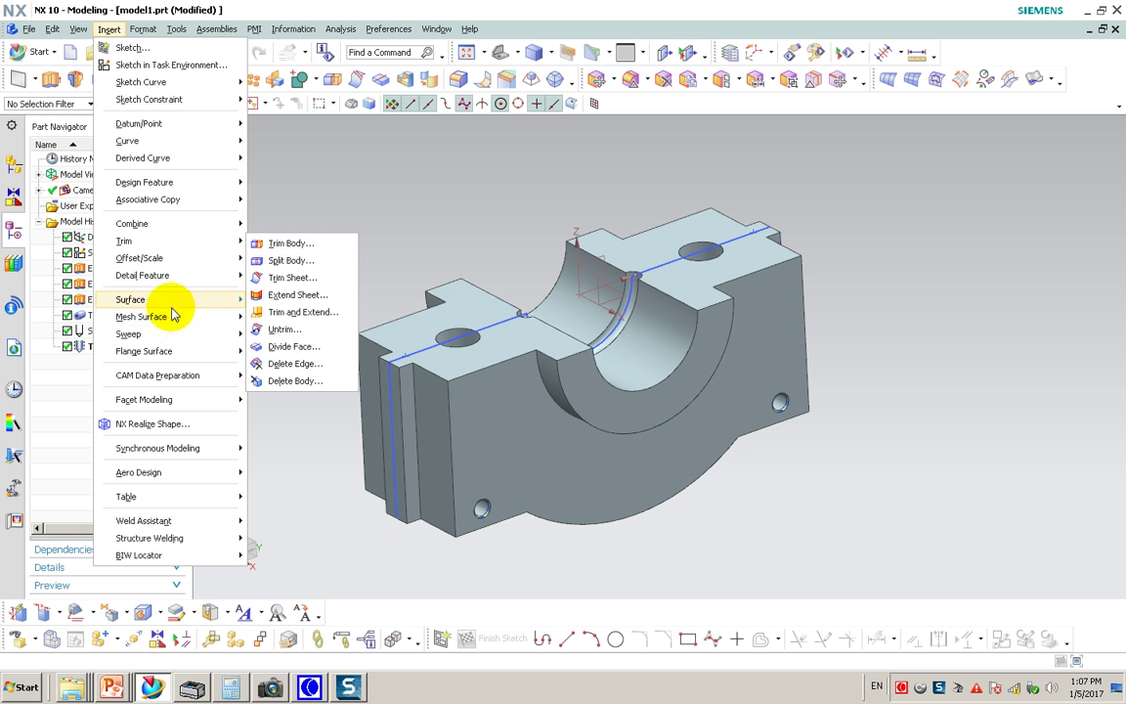
mouse_move(142, 275)
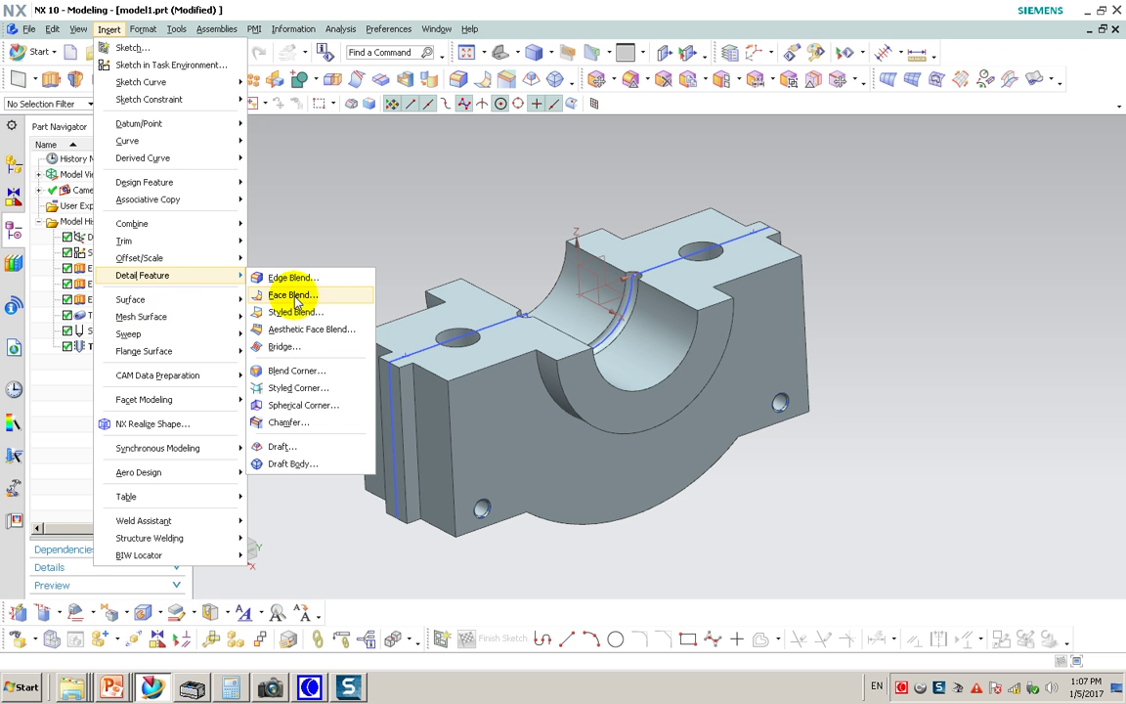
click(276, 279)
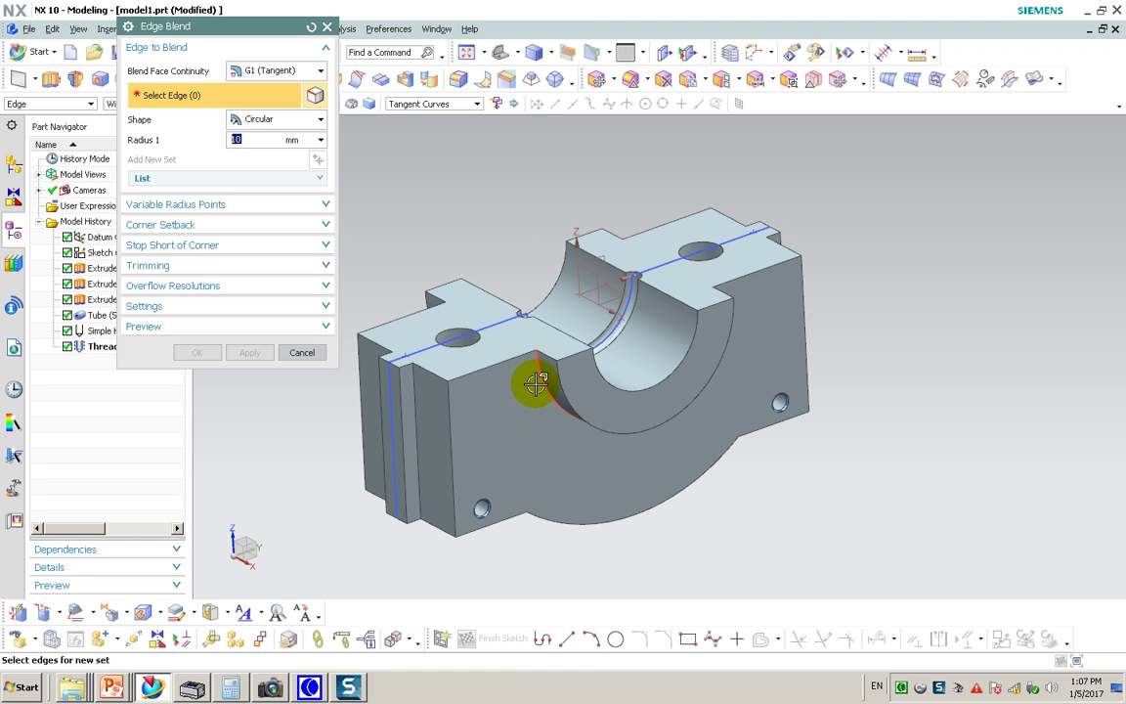
click(496, 372)
middle_drag(497, 372, 565, 402)
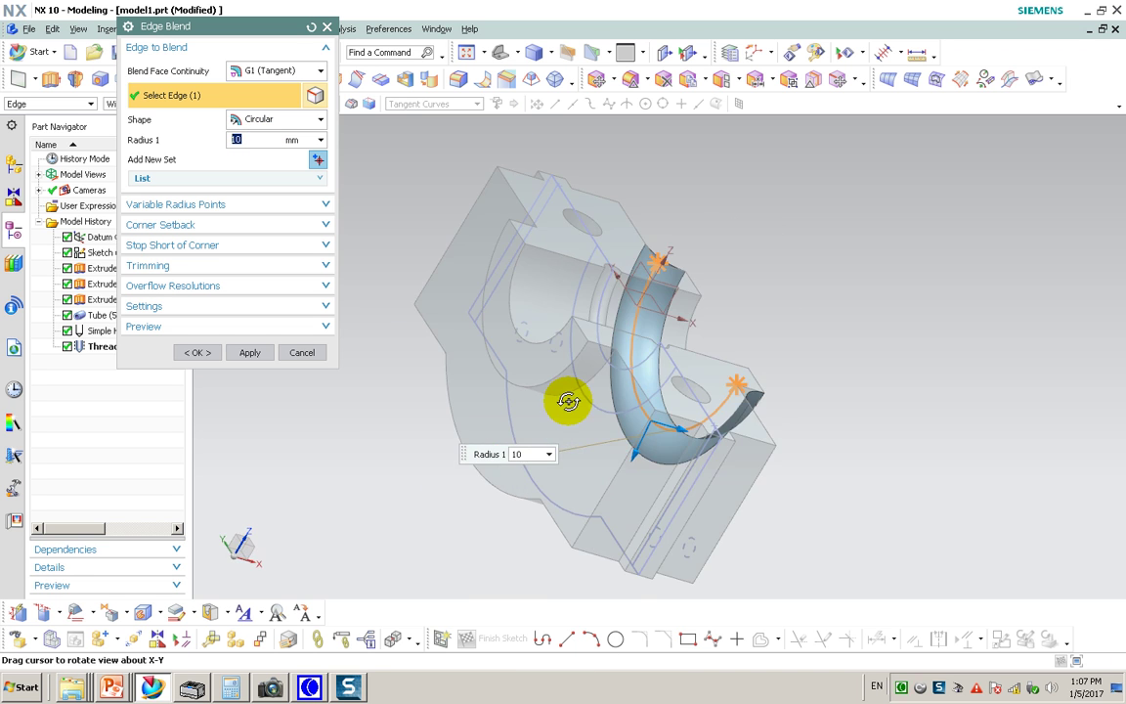
click(527, 399)
click(198, 350)
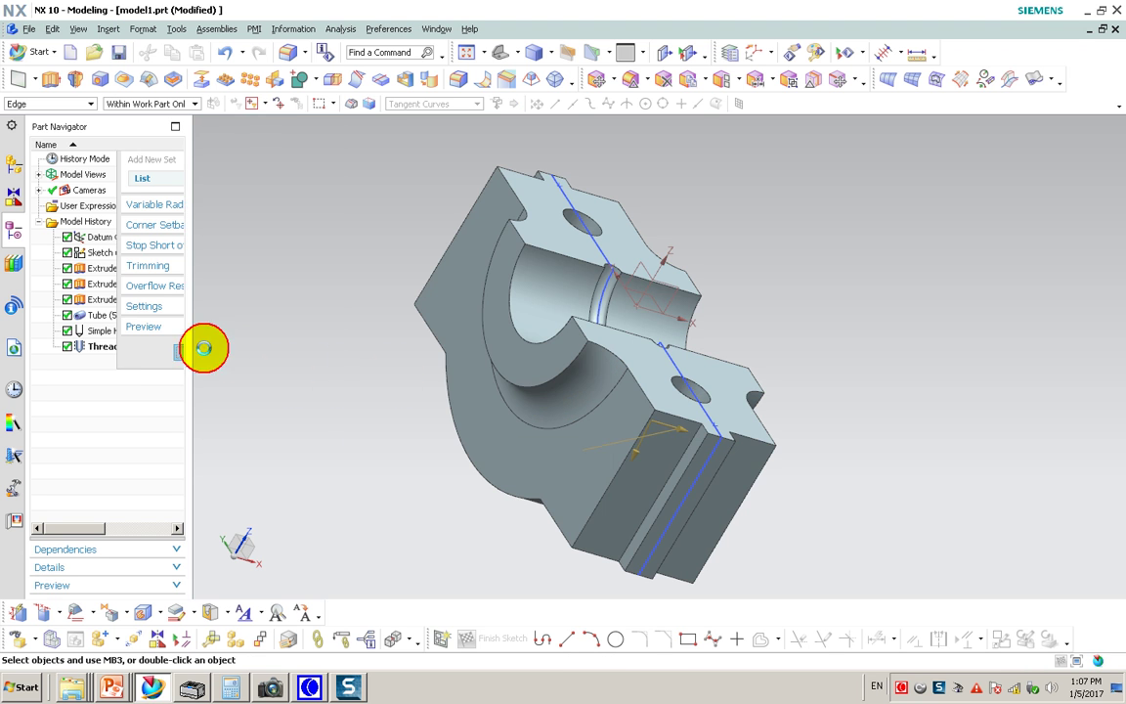
mouse_move(477, 410)
middle_down()
mouse_move(443, 392)
mouse_move(401, 395)
middle_up()
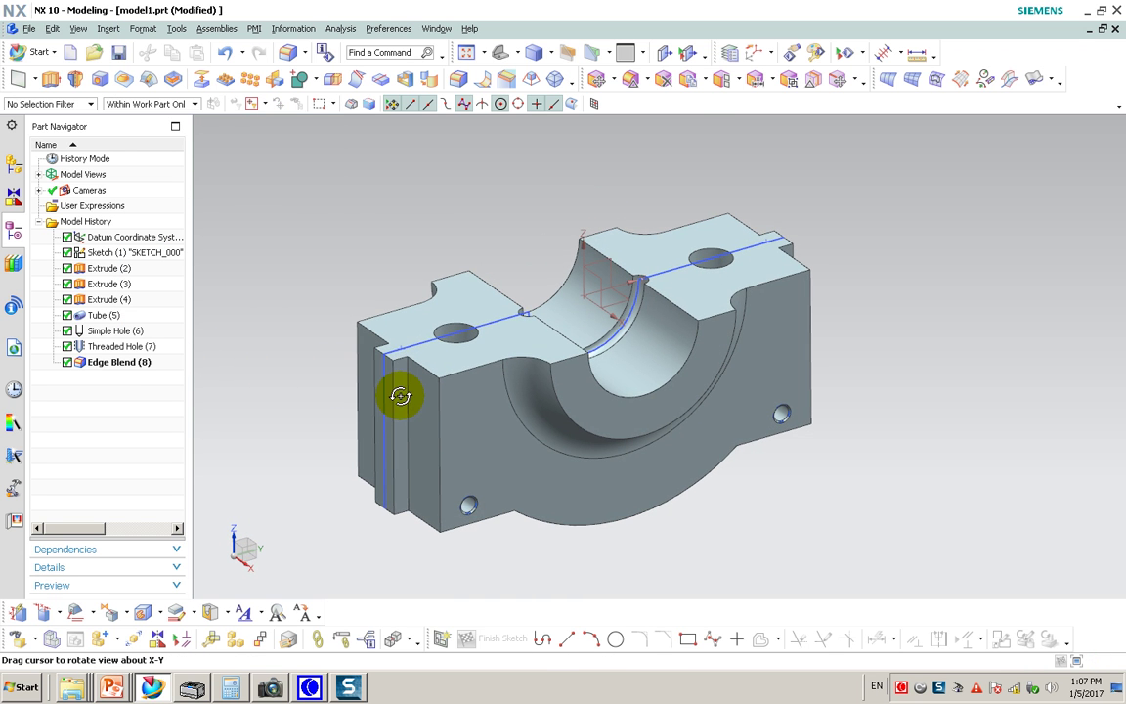